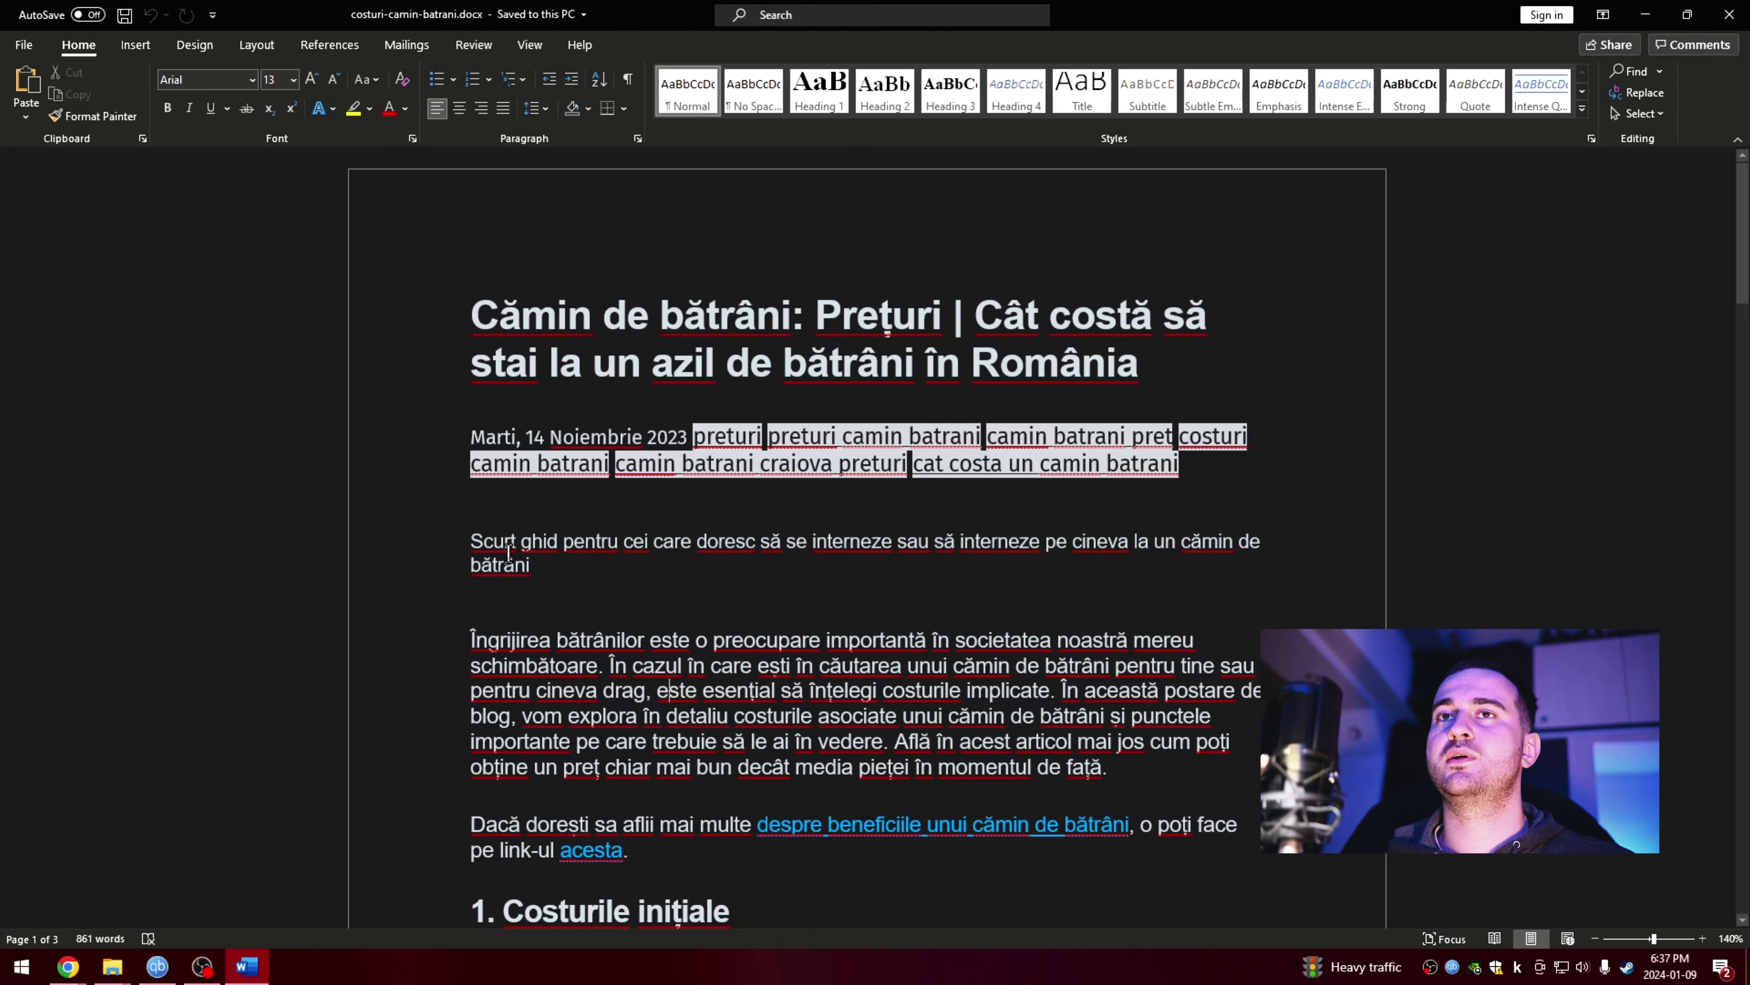
- Add 'I have a house.' as a new paragraph below the intro line and save costuri-camin-batrani.docx
left_click_drag(562, 516, 674, 724)
left_click(648, 596)
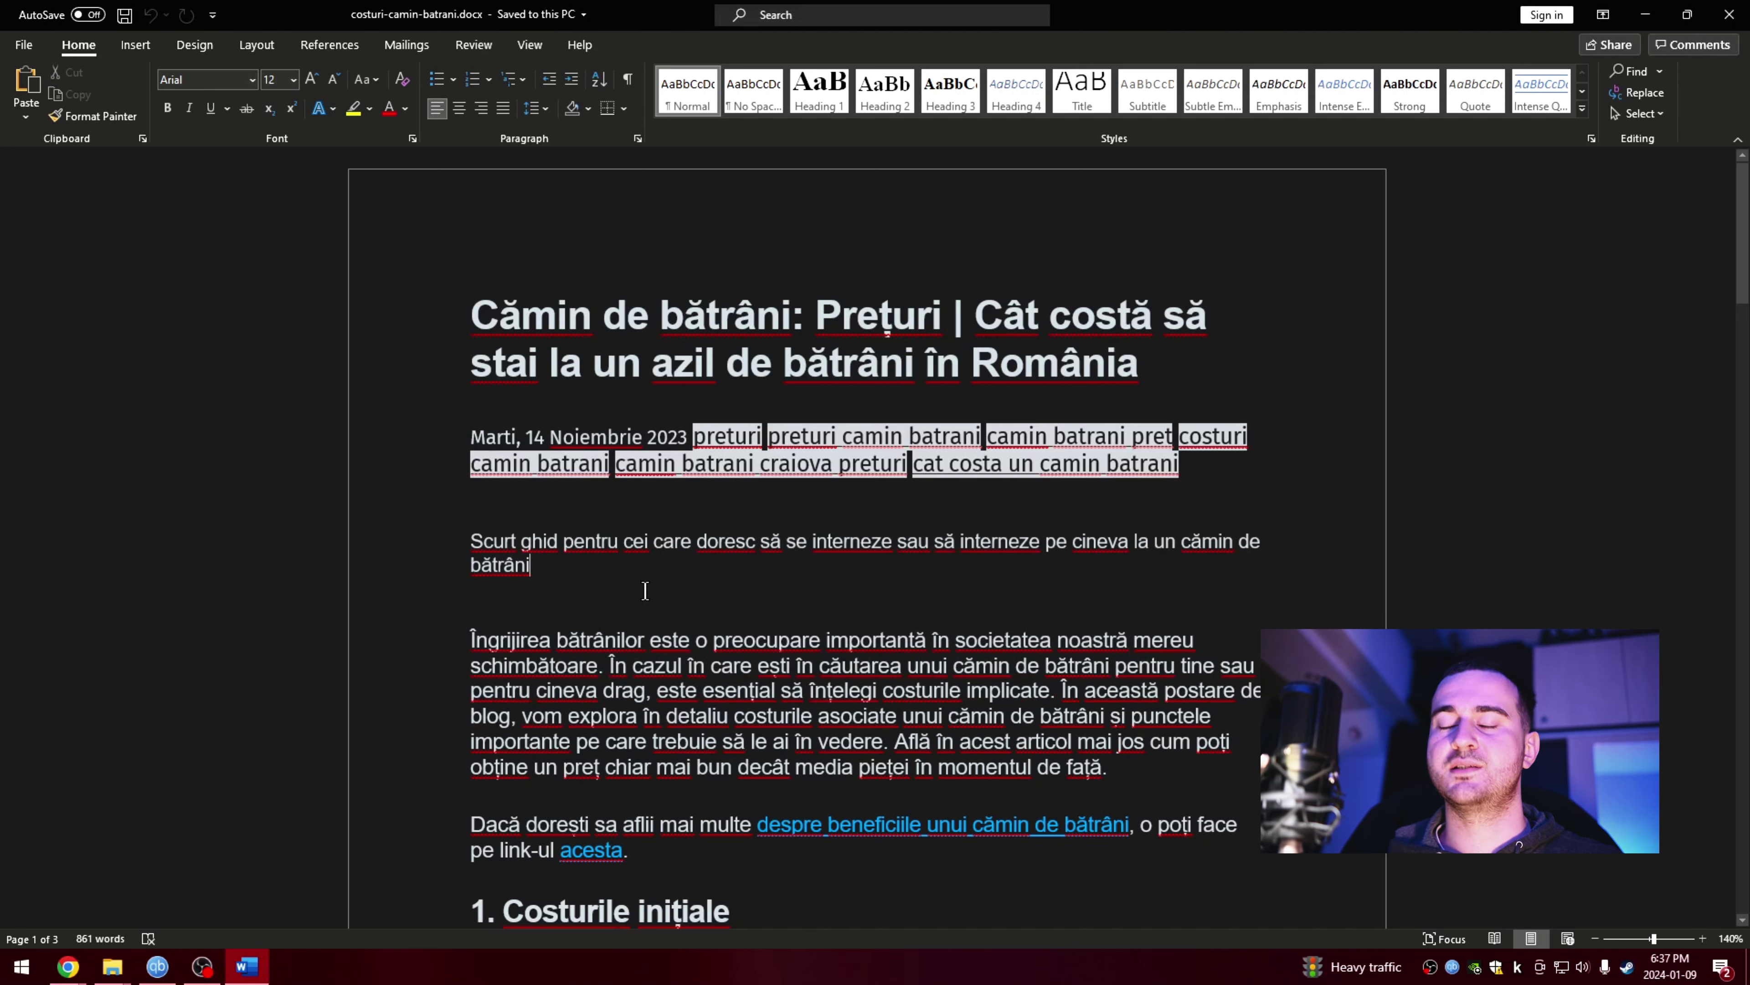
key("Return")
type("I ")
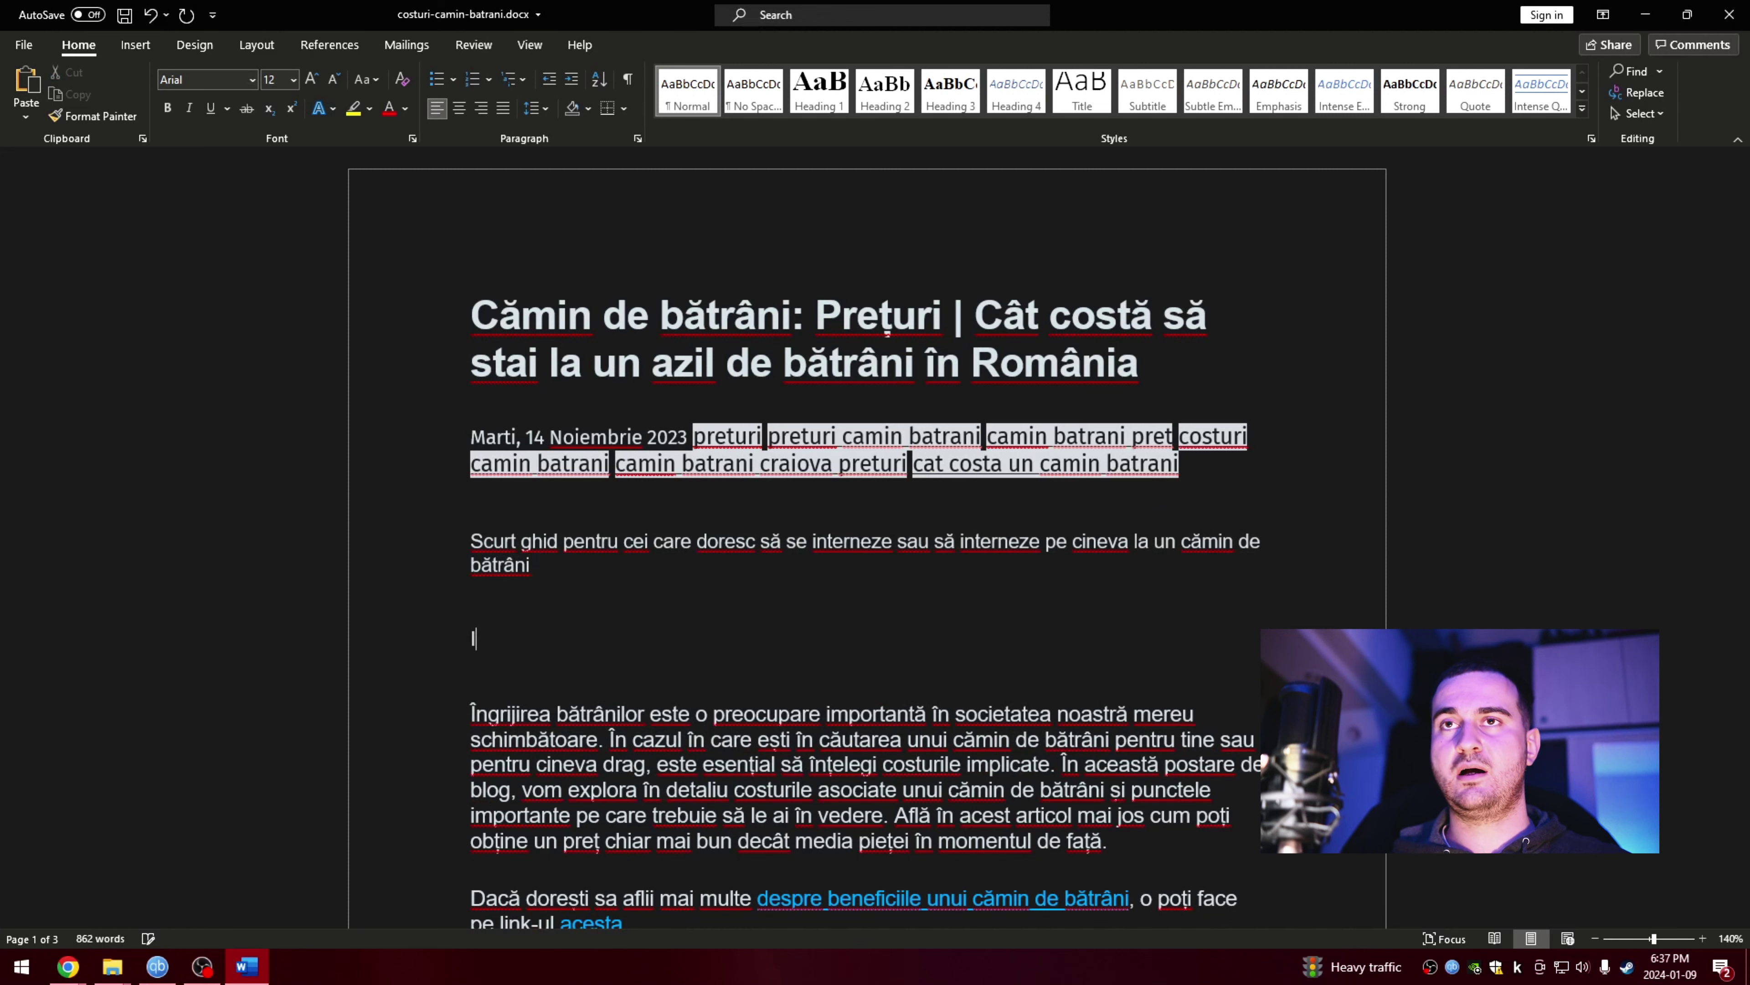
type("habe")
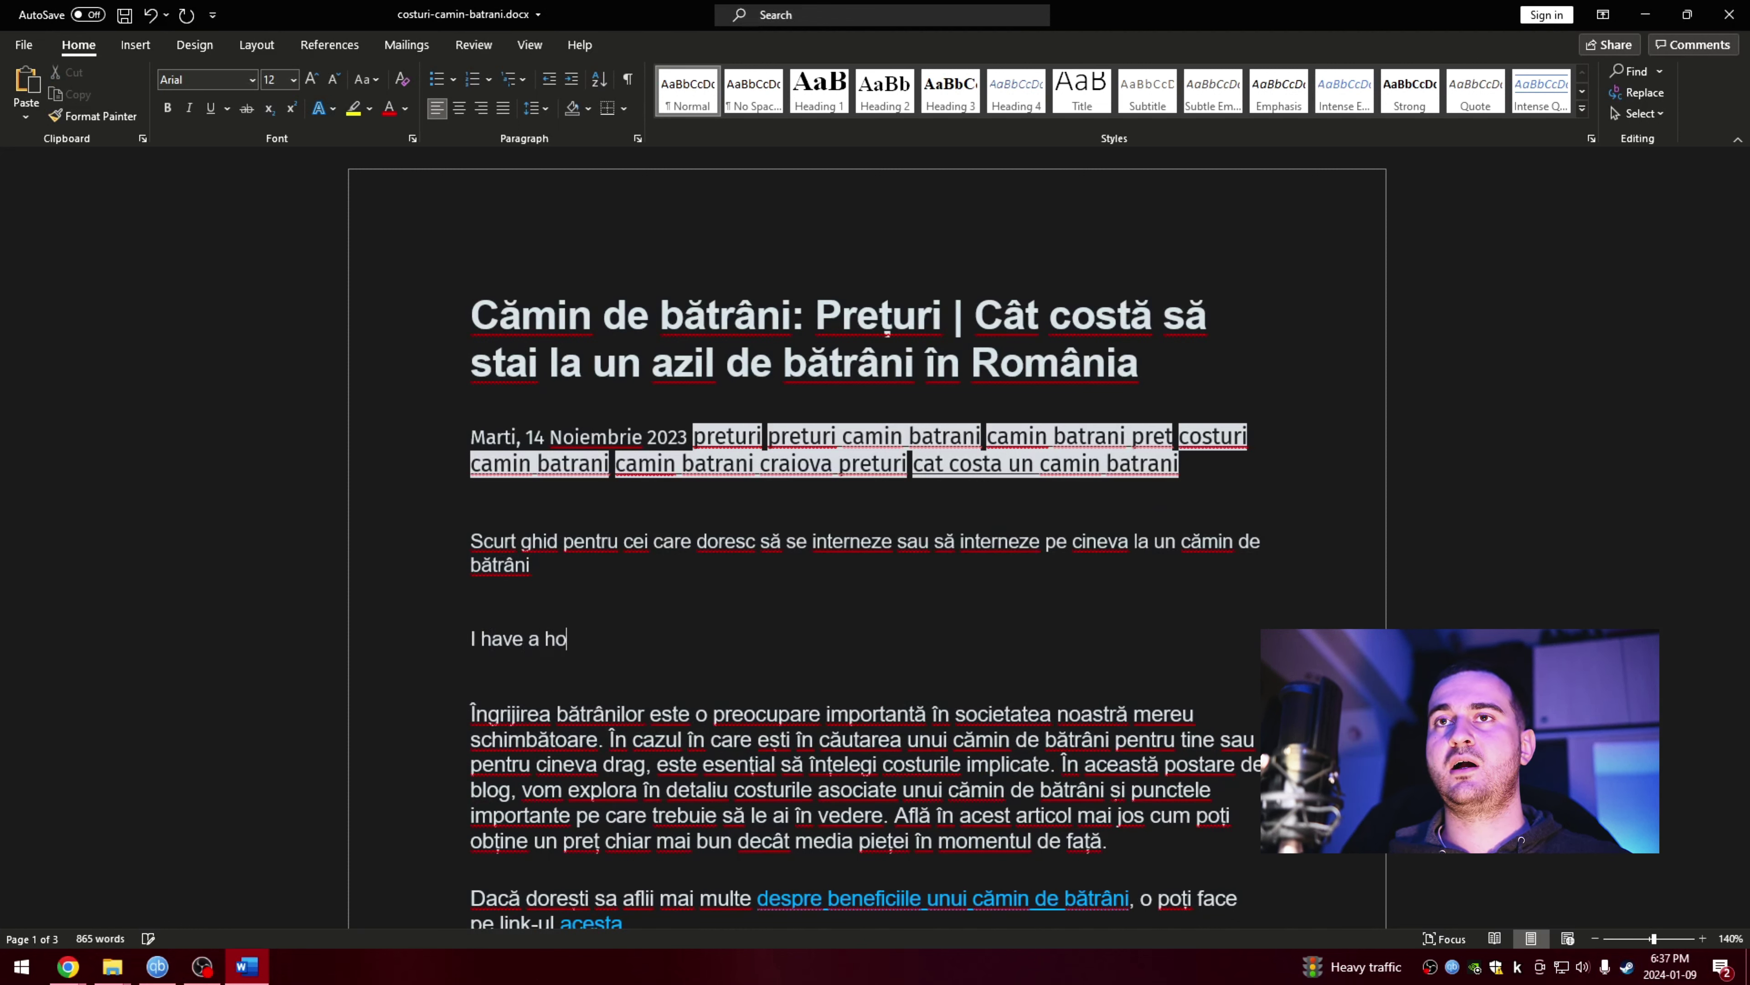
key("Return")
key("BackSpace")
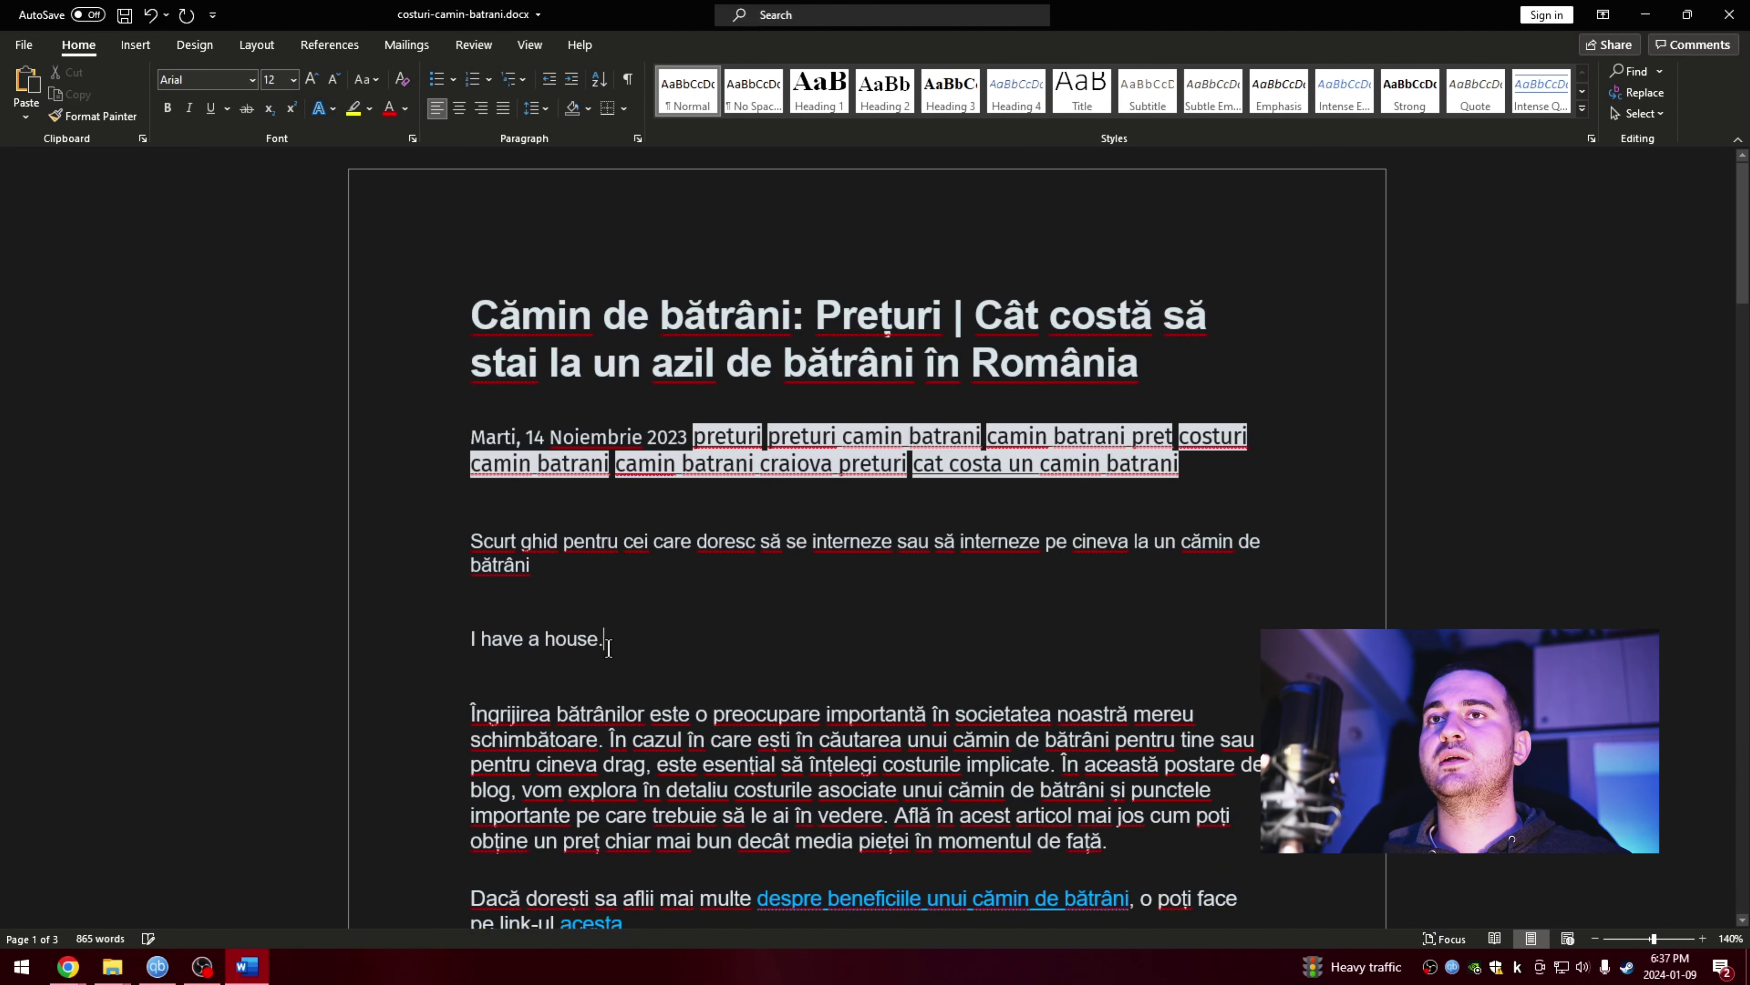
left_click(562, 655)
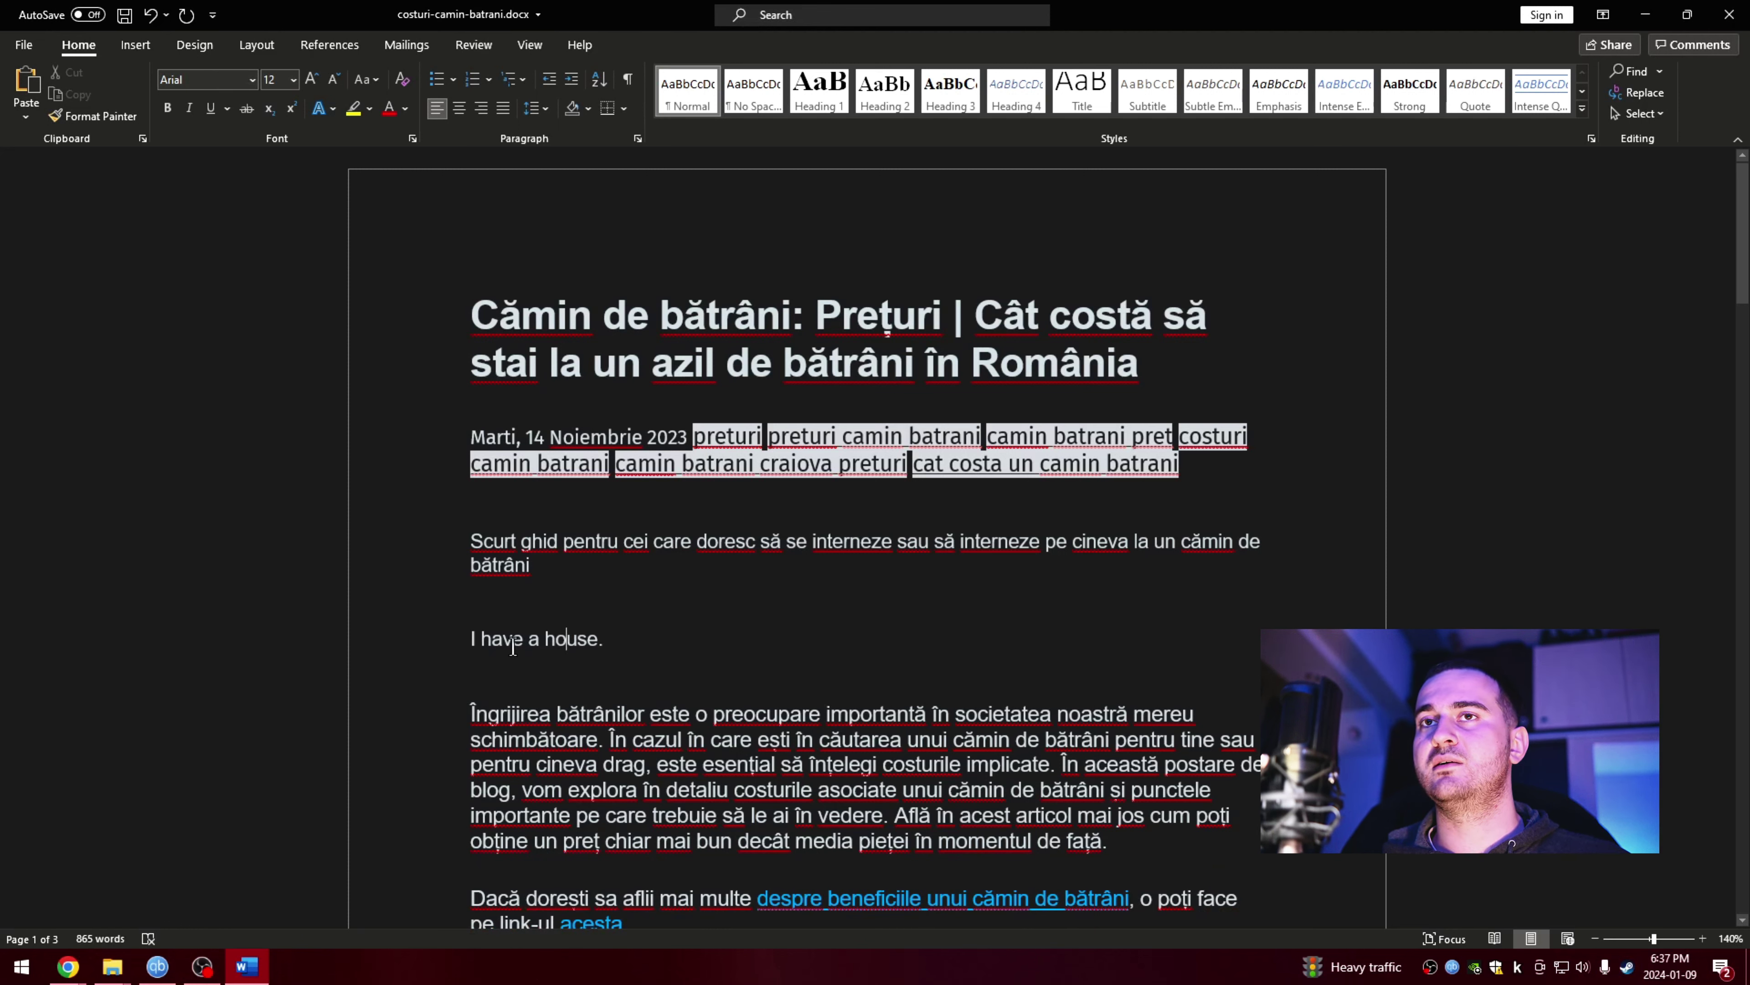
left_click(659, 650)
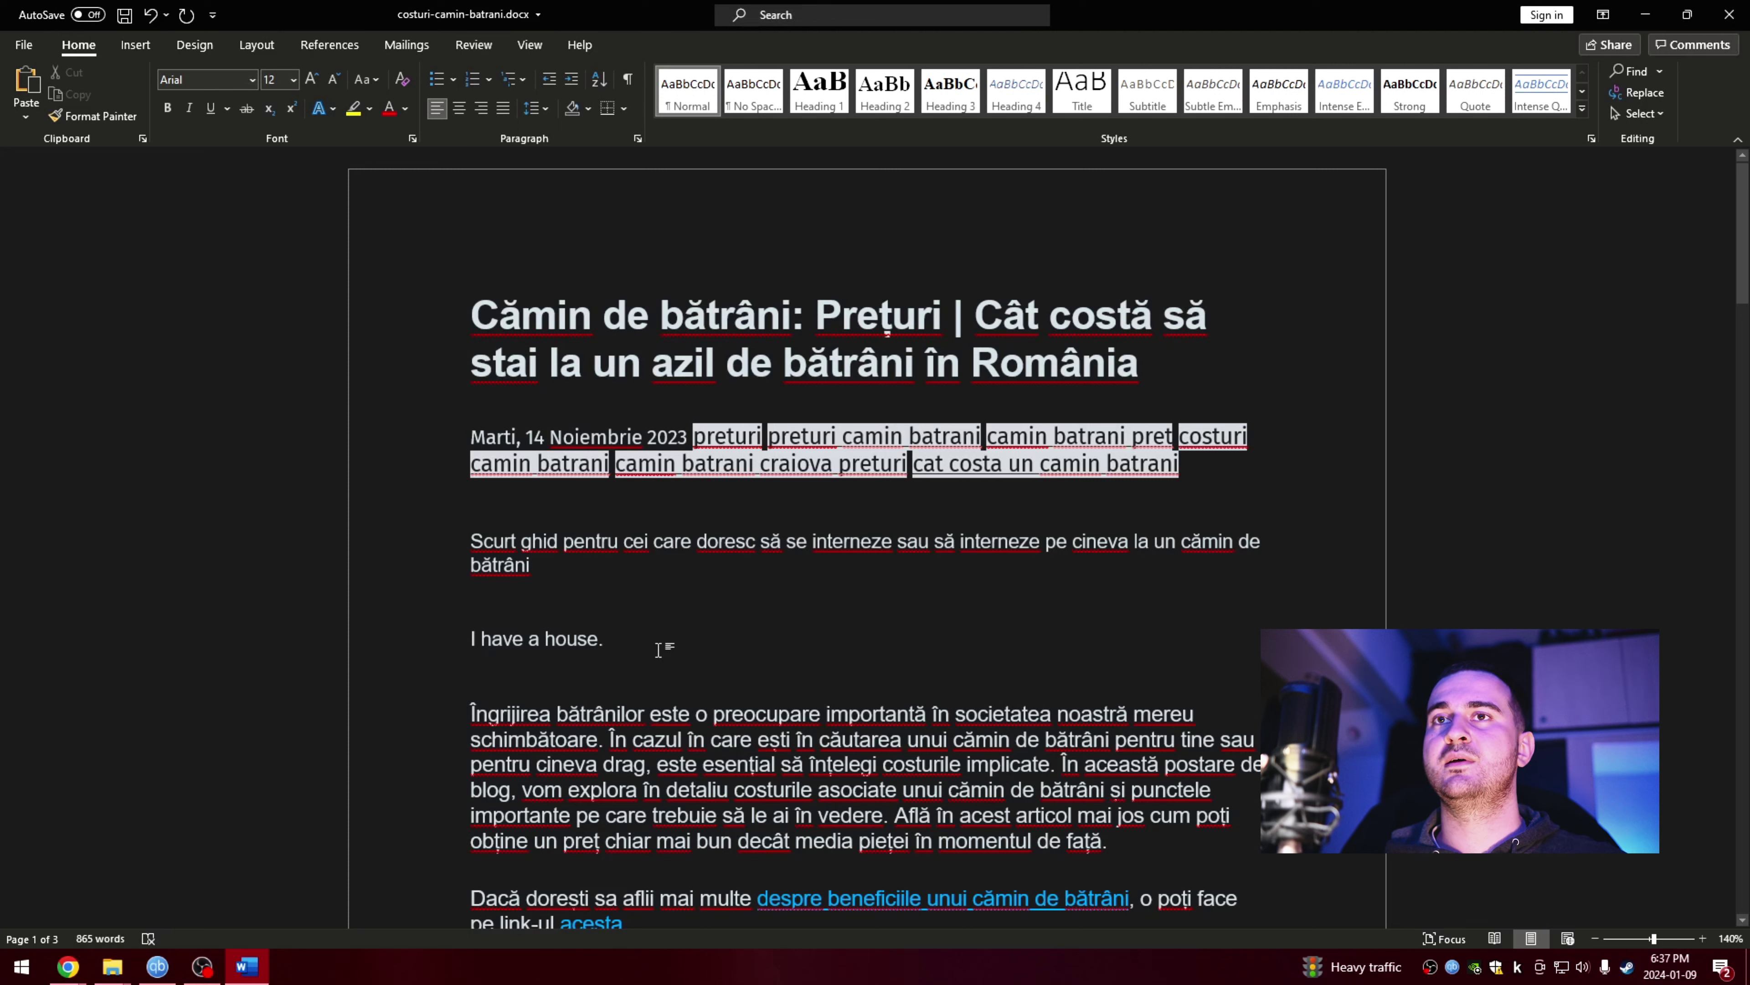
key("ctrl+s")
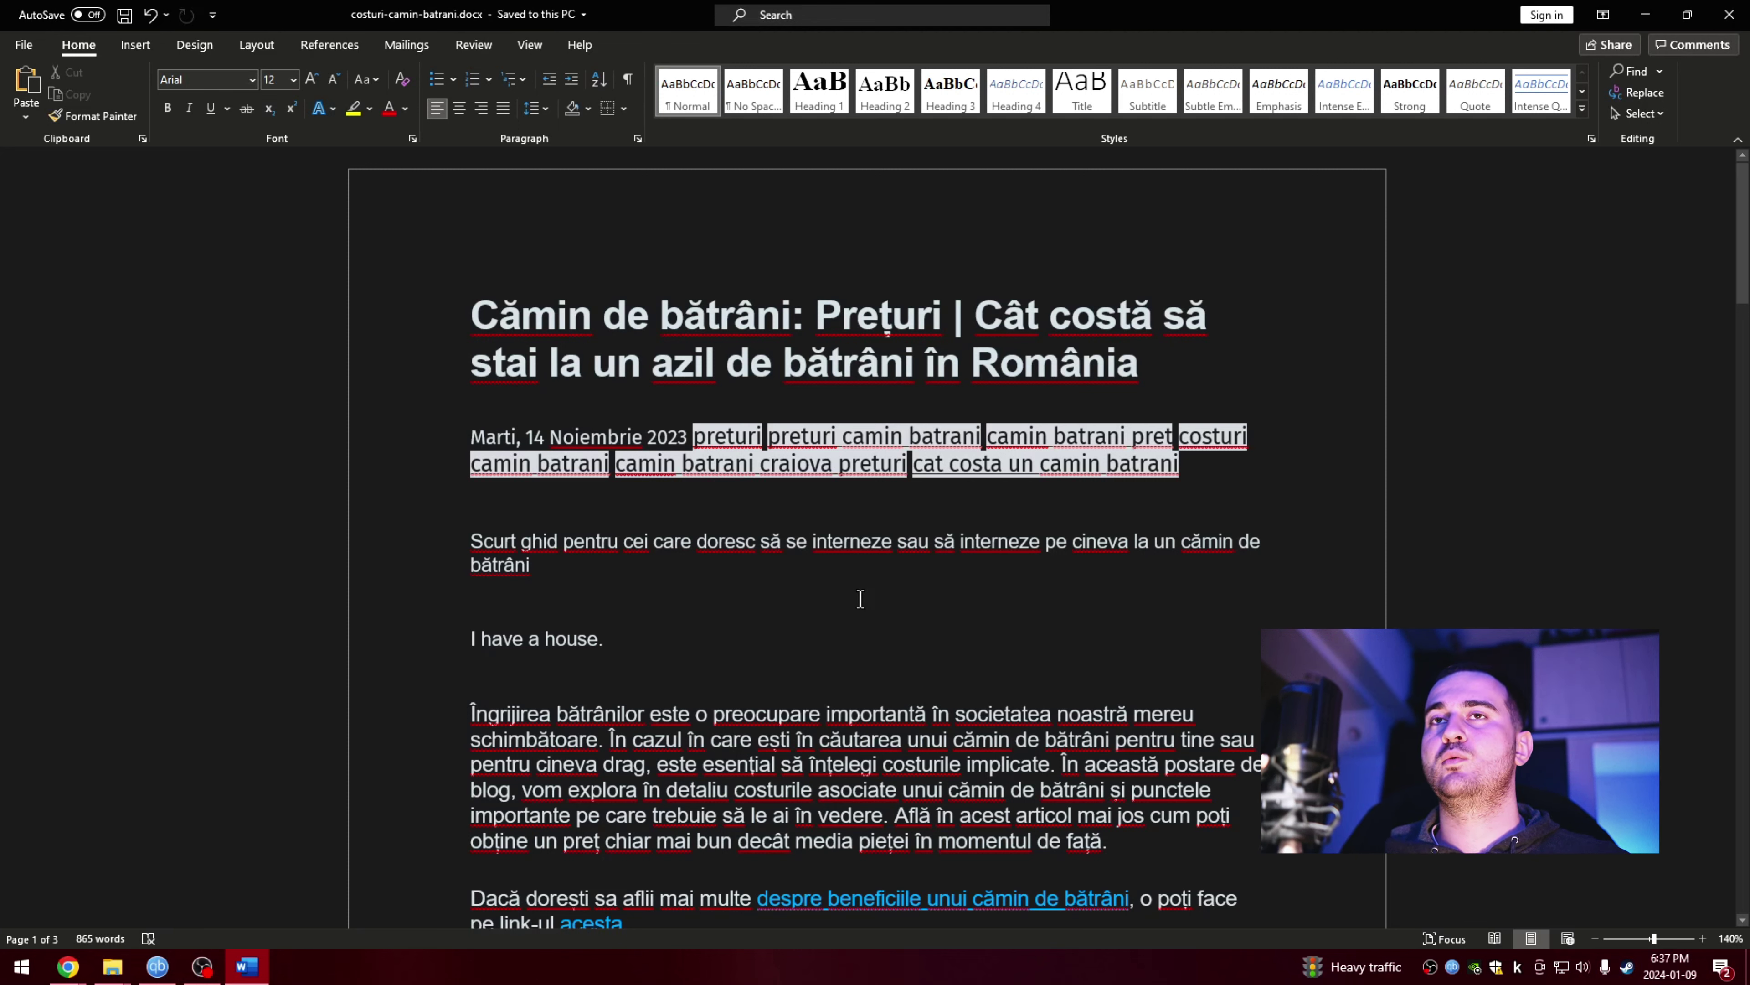
- Close Word and search Google for 'office language pack romana'
left_click(1730, 15)
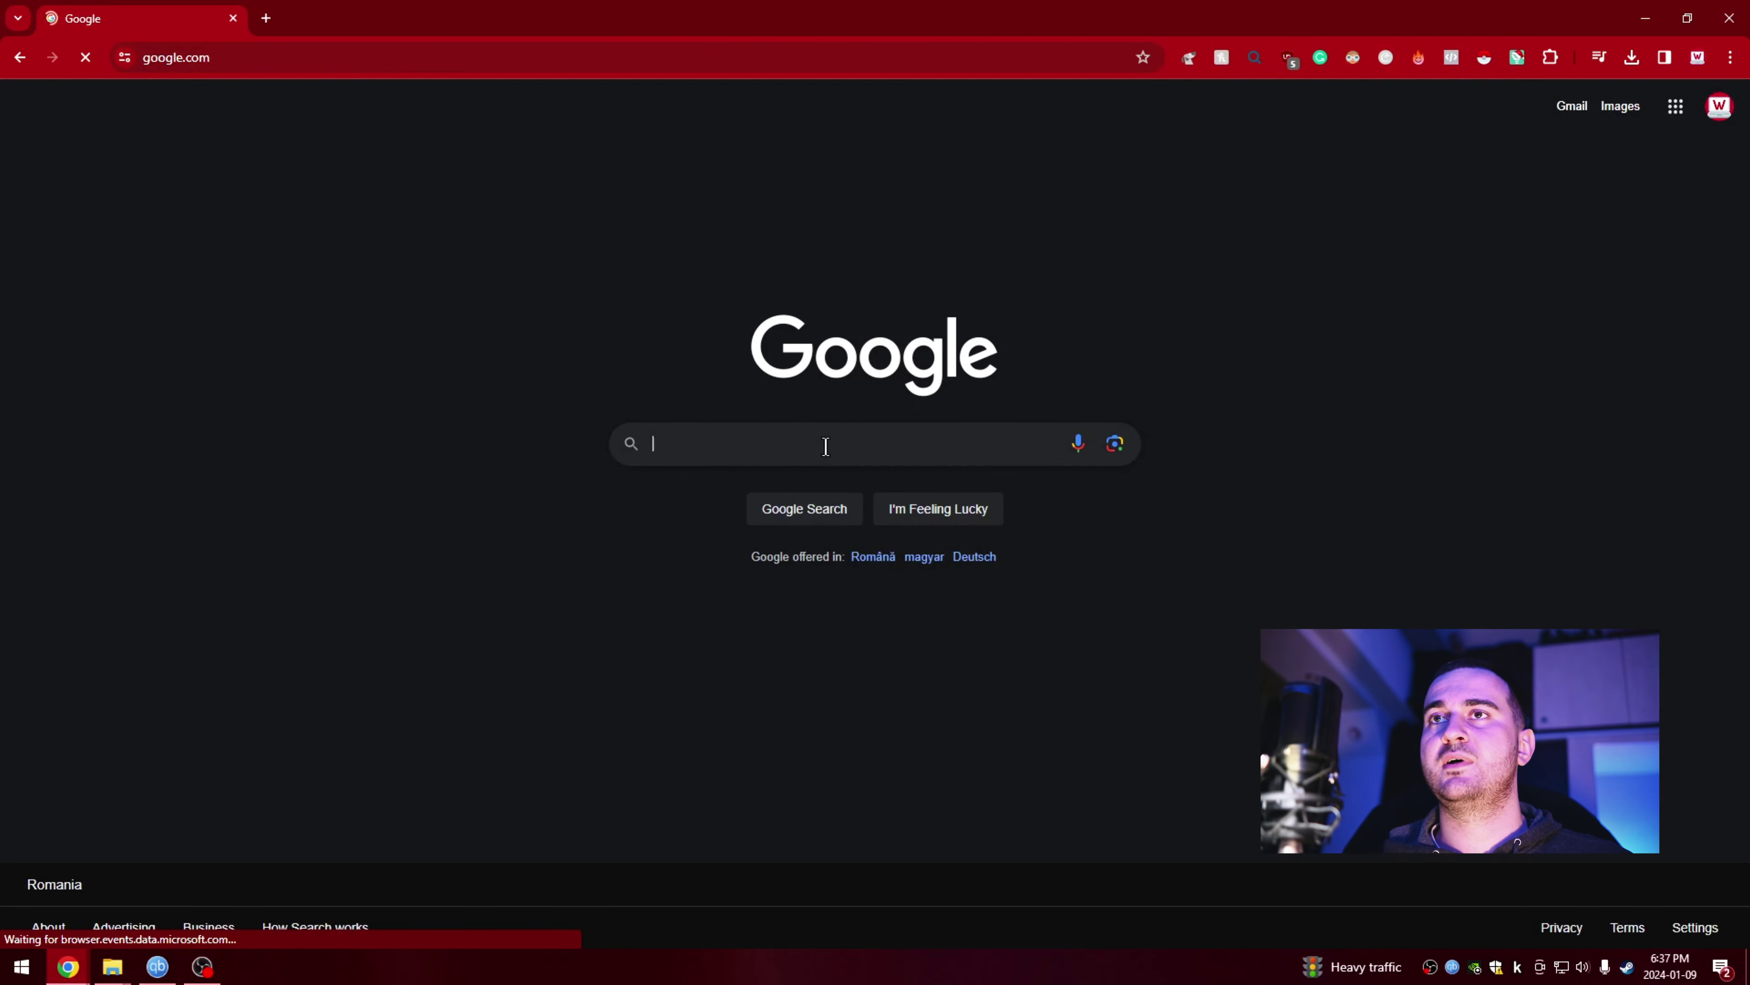
left_click(826, 446)
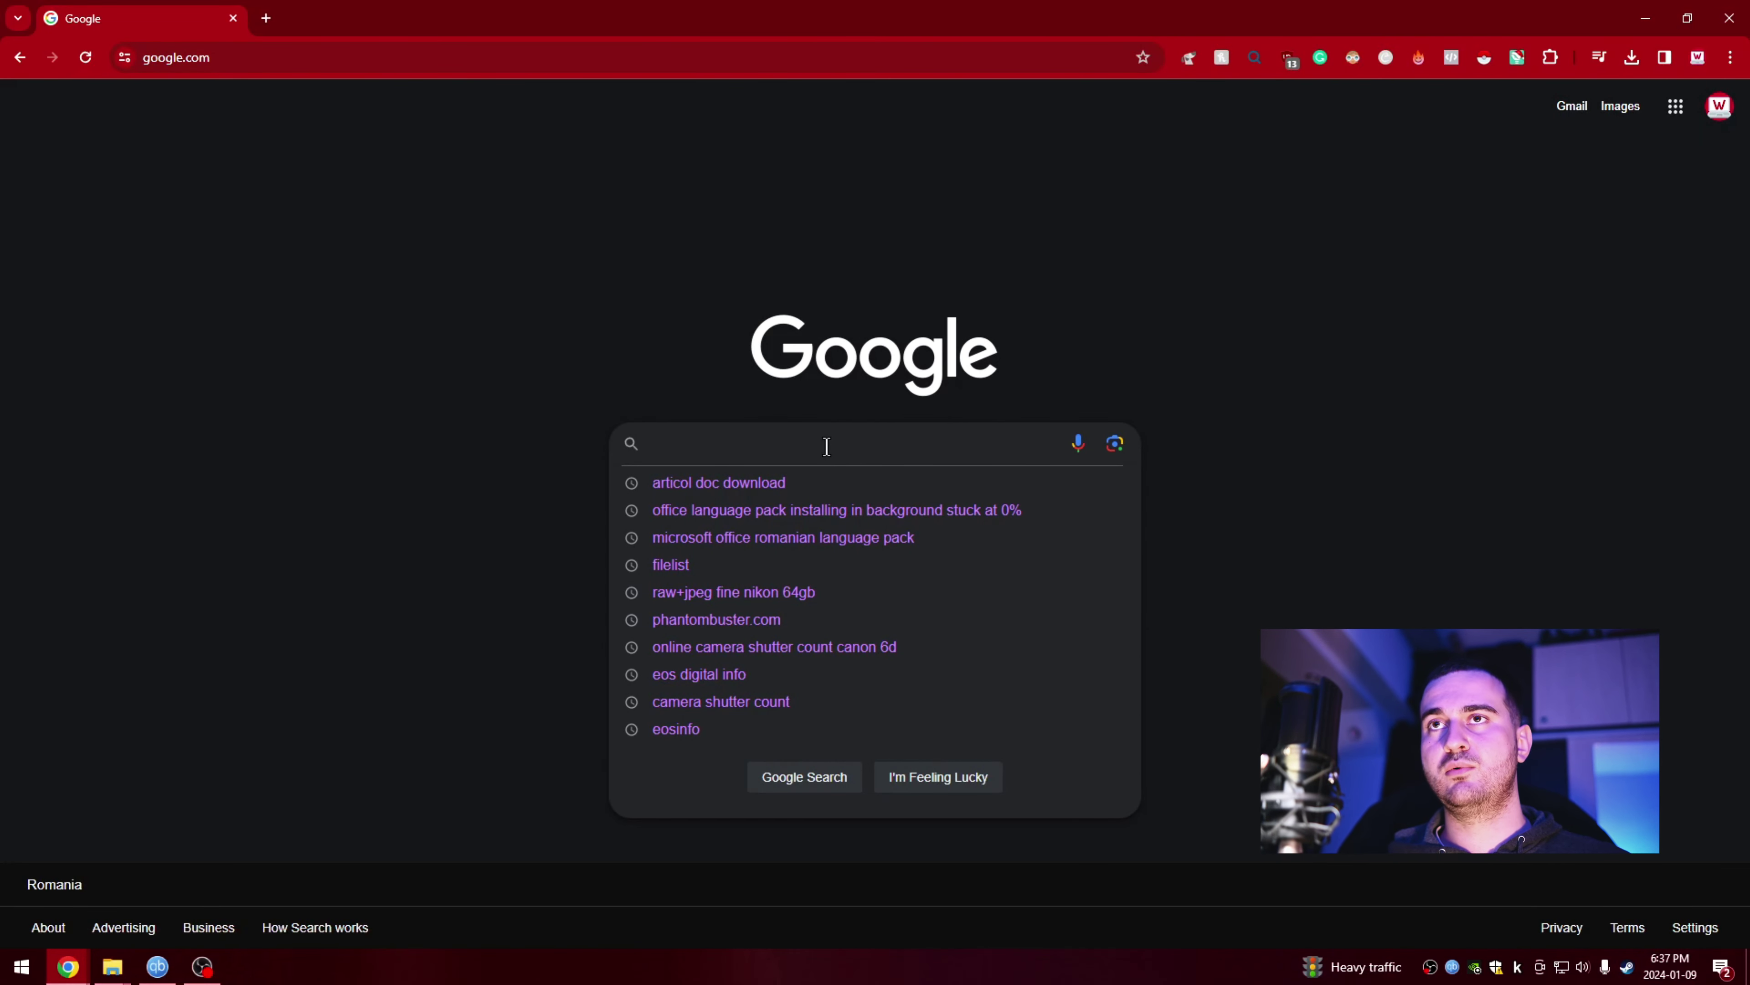
key("alt+Left")
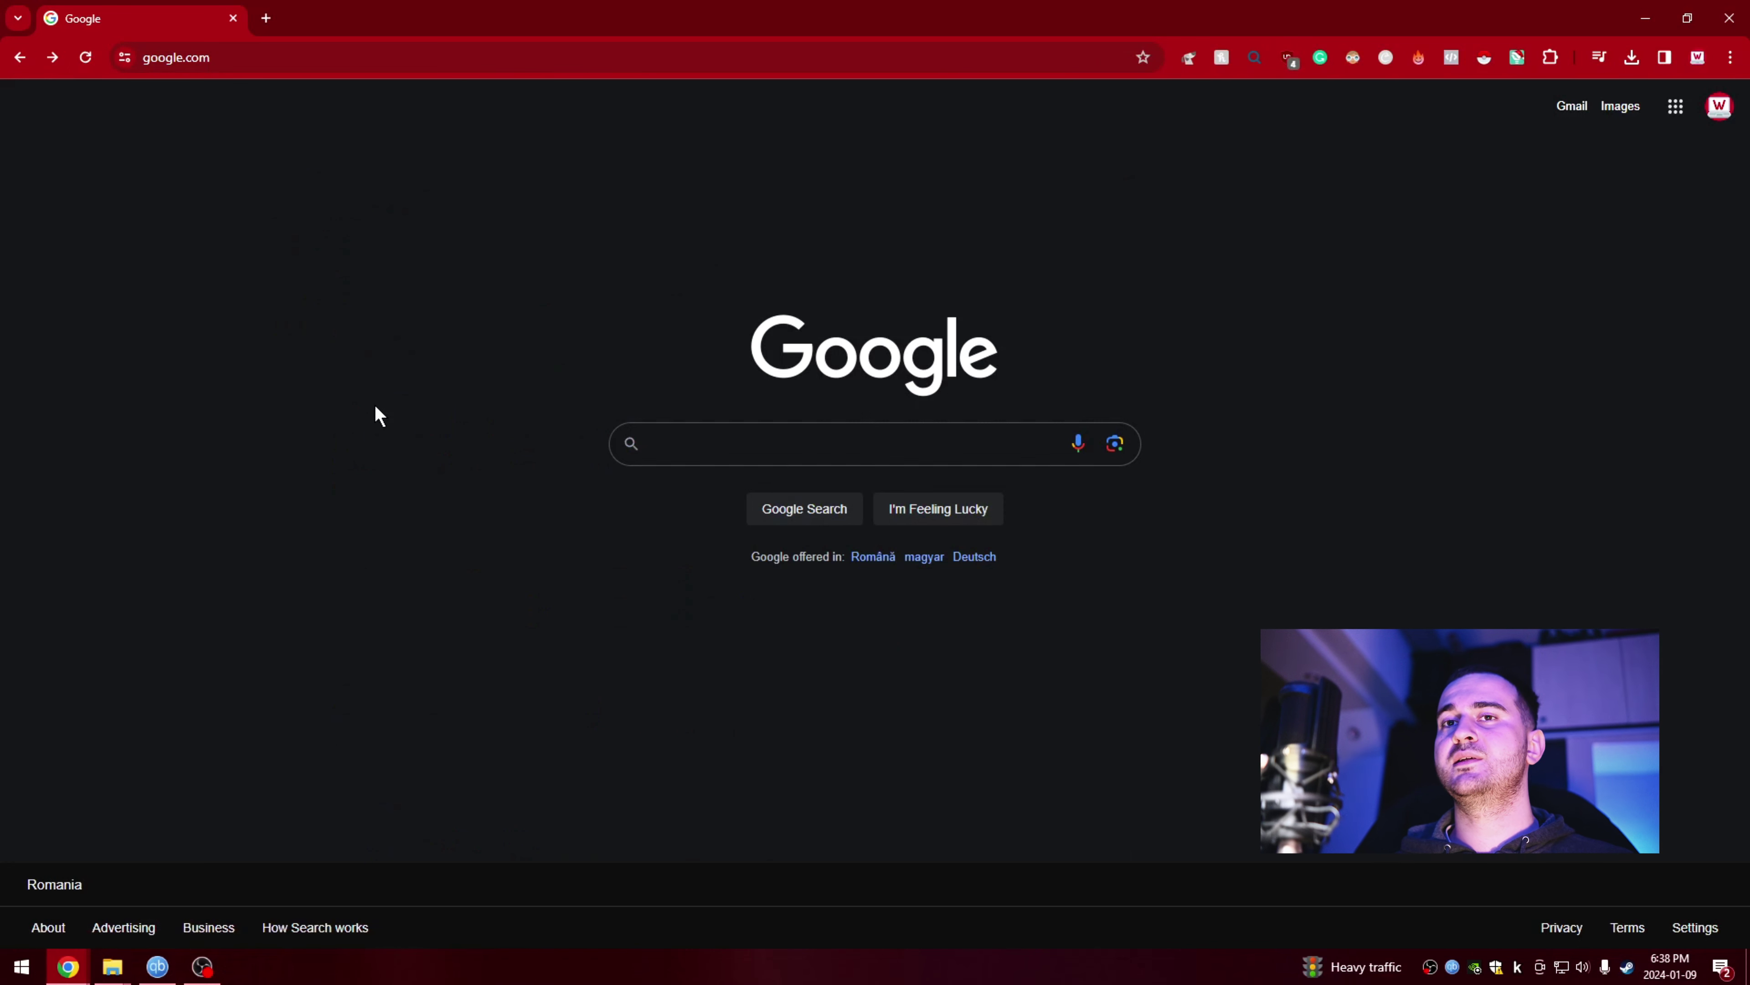
left_click(692, 445)
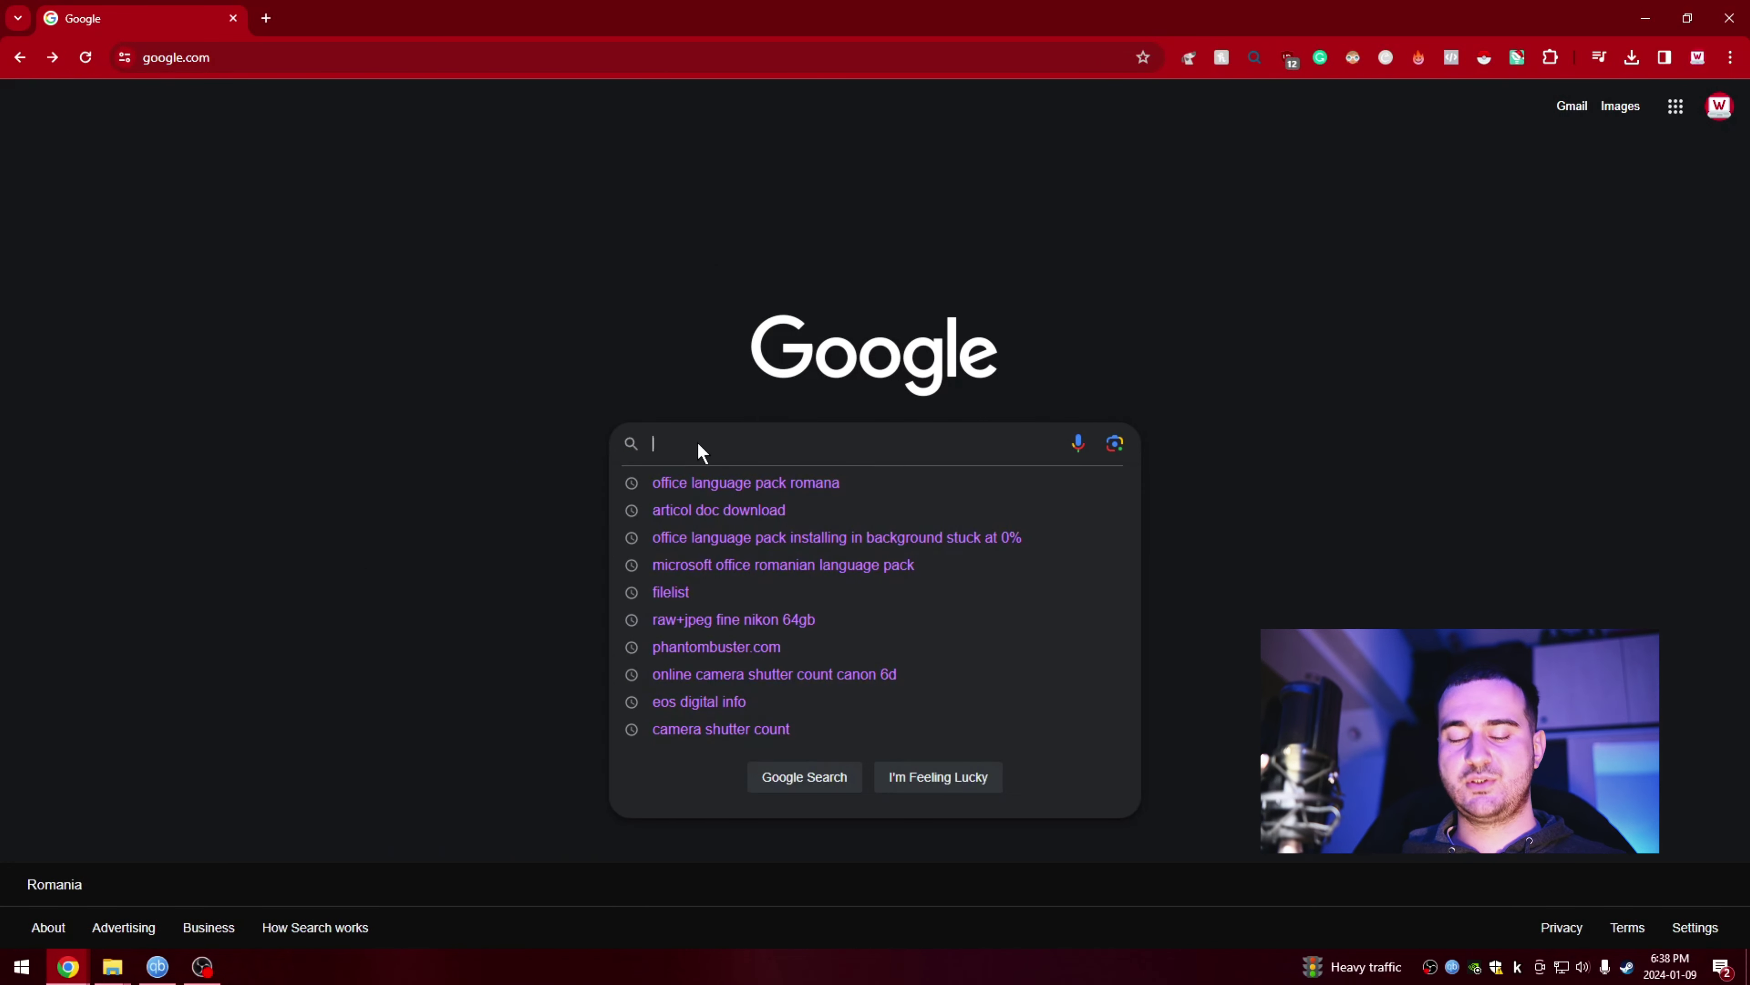
type("offi")
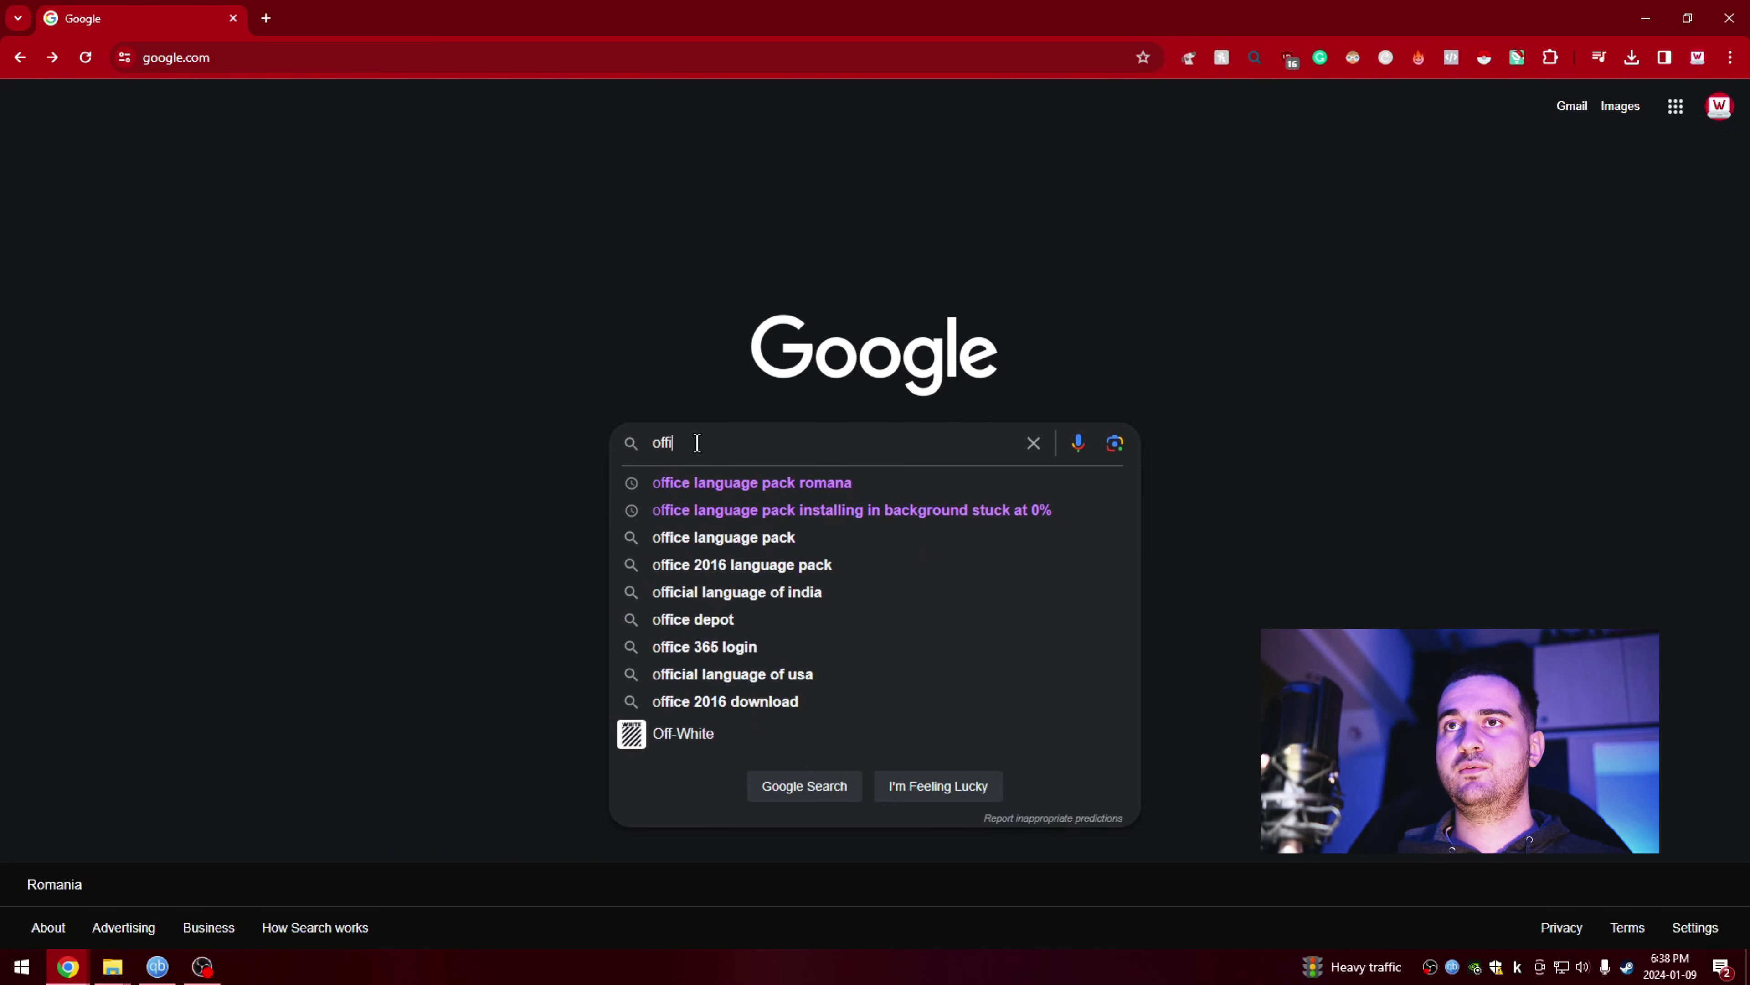
type("ce lang")
left_click(750, 483)
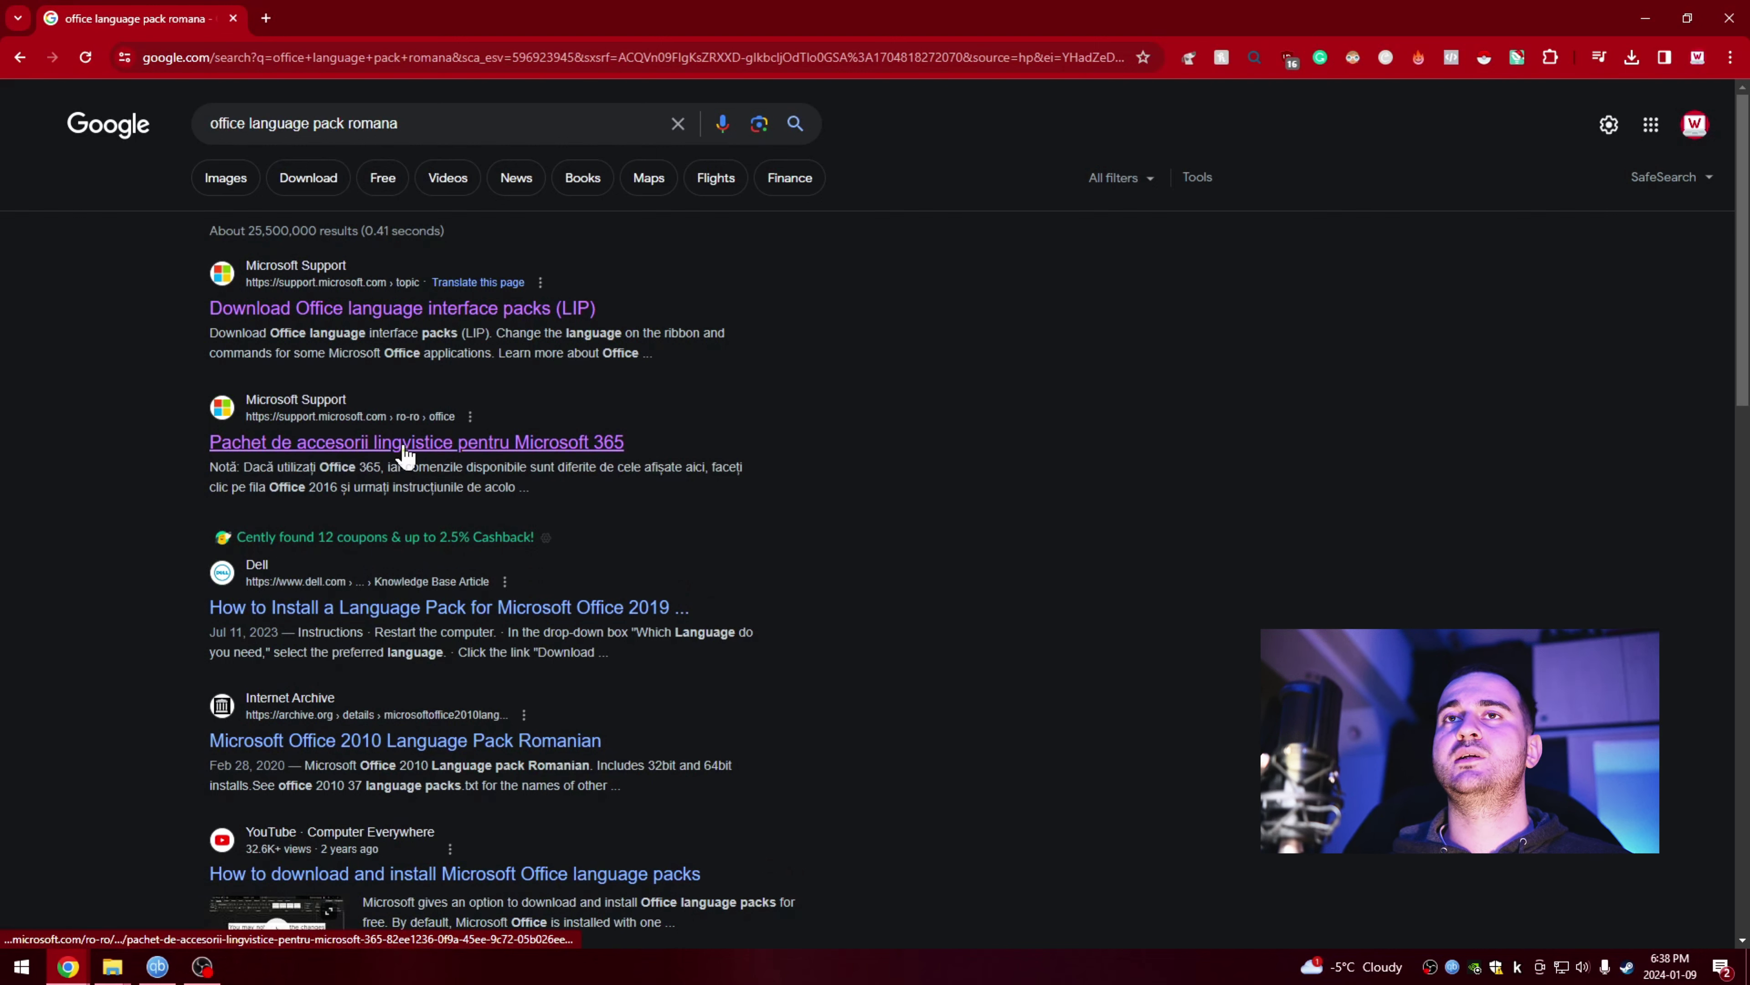
- Open the 'Pachet de accesorii lingvistice pentru Microsoft 365' support page, then return to Word's File backstage
left_click(561, 450)
scroll(672, 652, "down", 10)
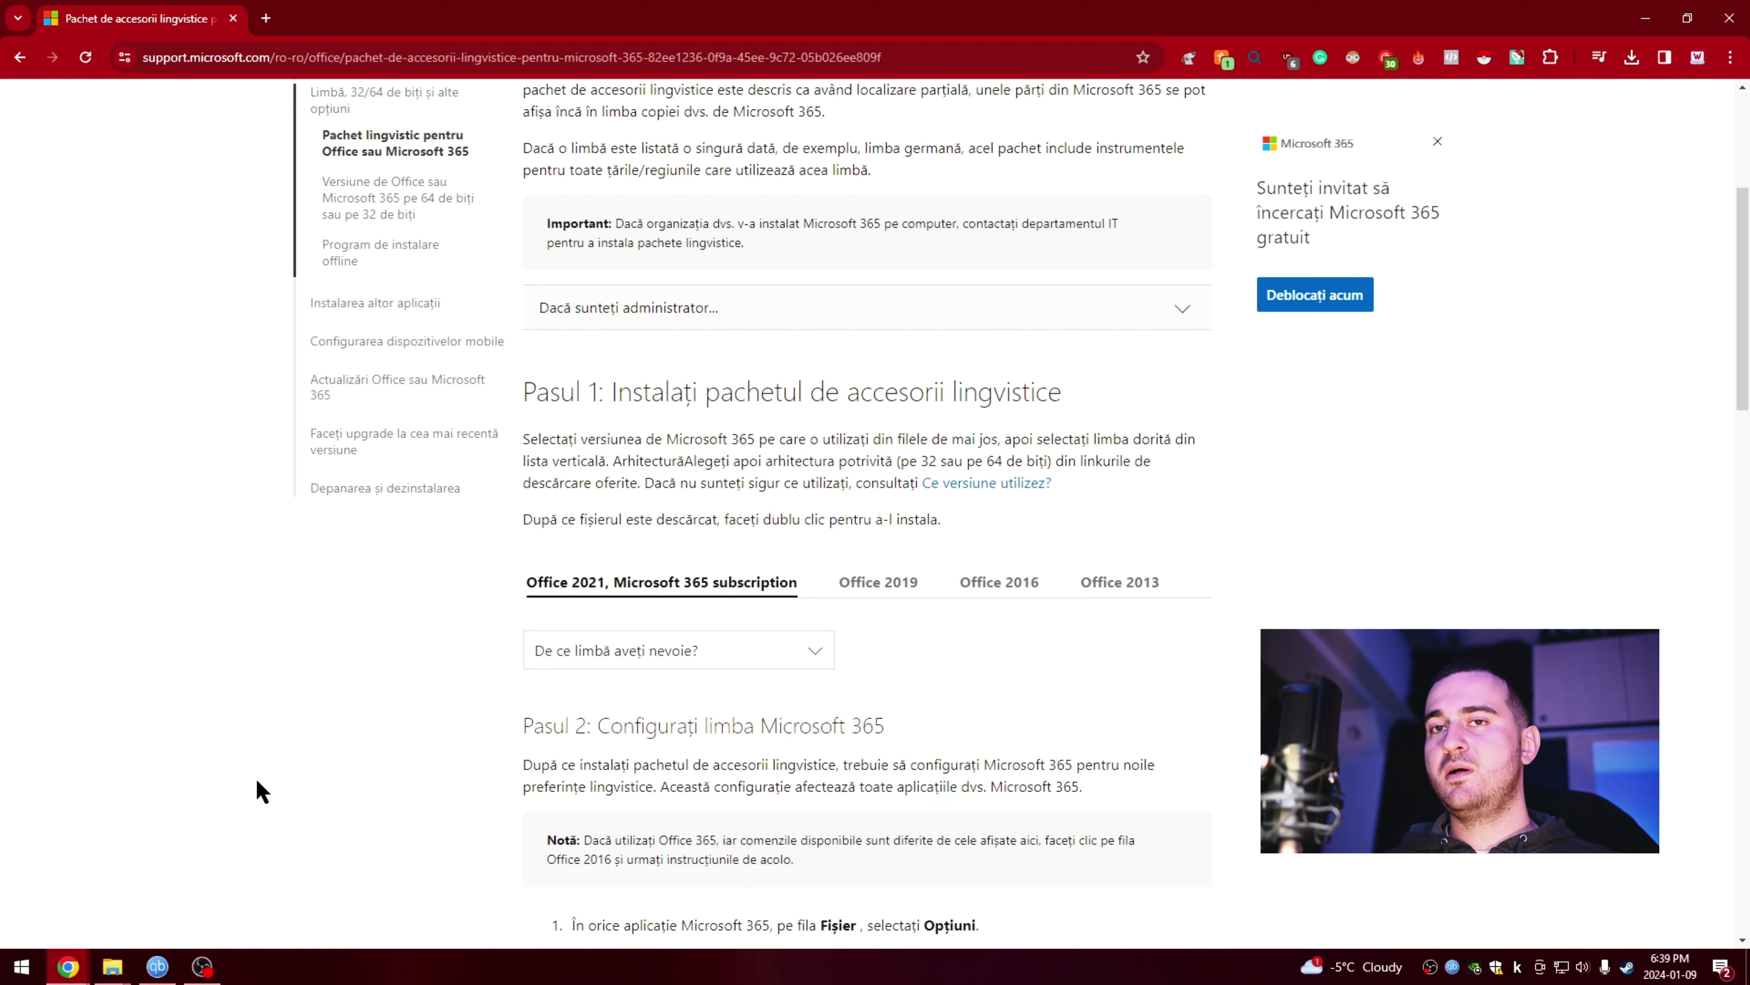
key("alt+Tab")
key("alt+Tab")
key("Return")
- Confirm under Account that the product is Microsoft Office Mondo 2016, then close Word
left_click(28, 45)
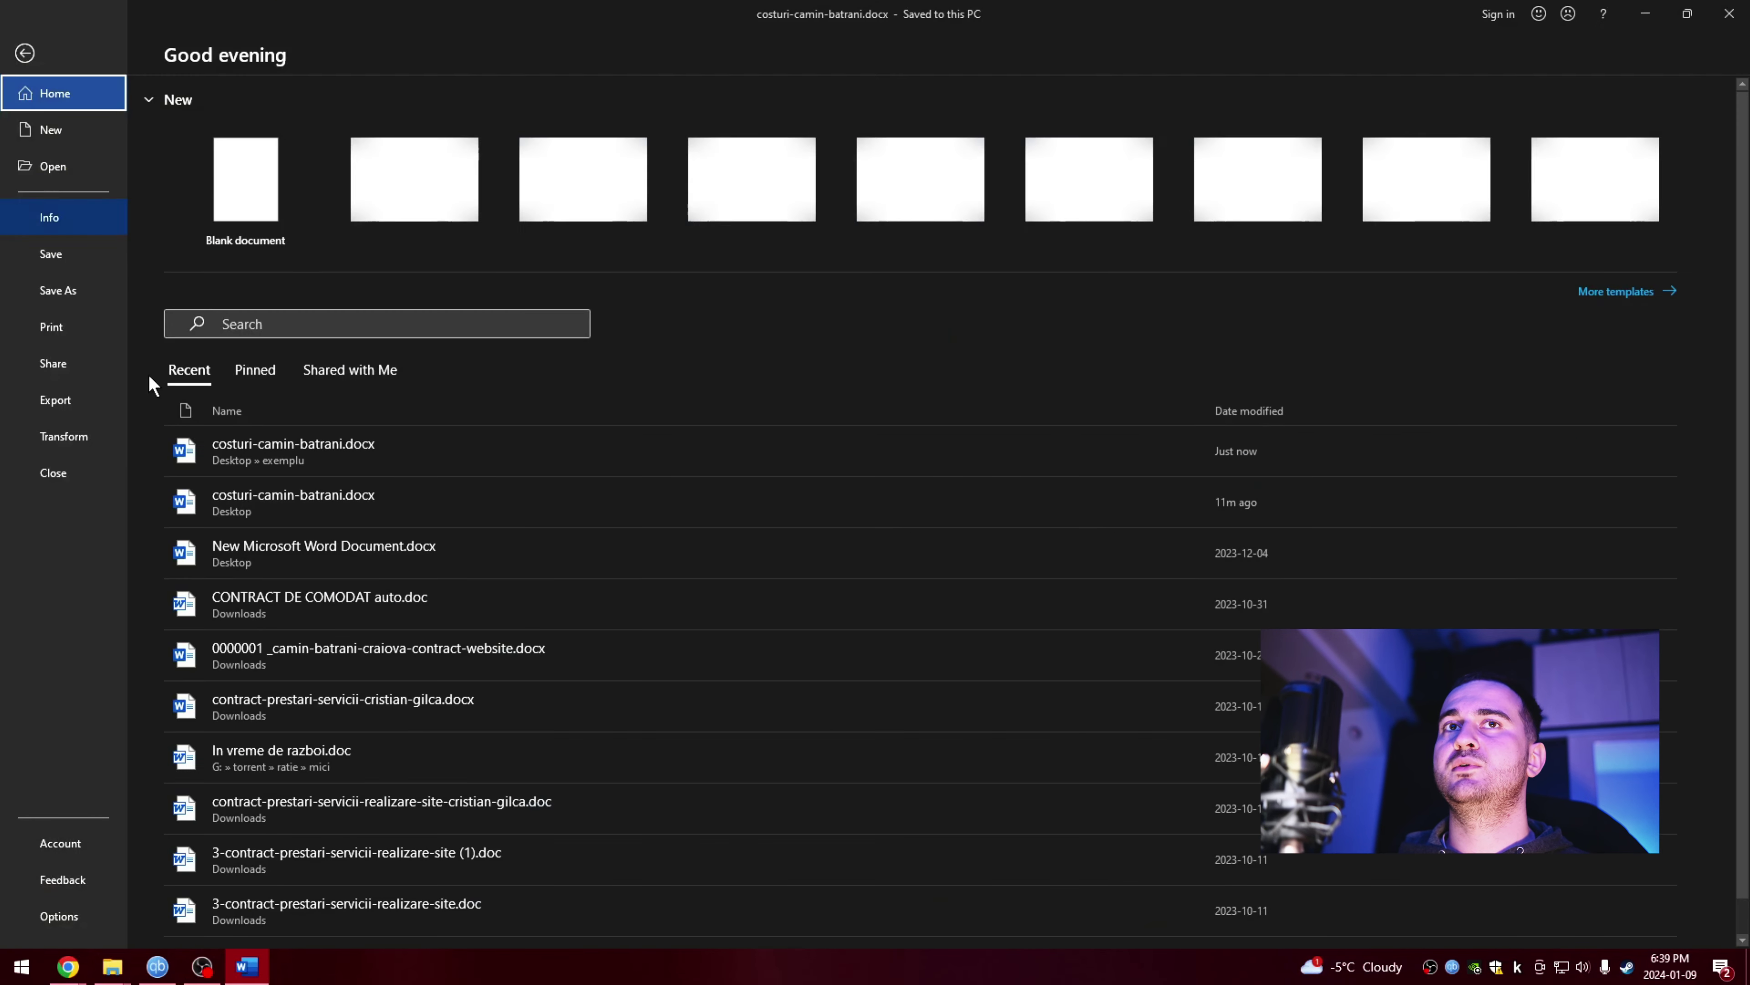
left_click(72, 846)
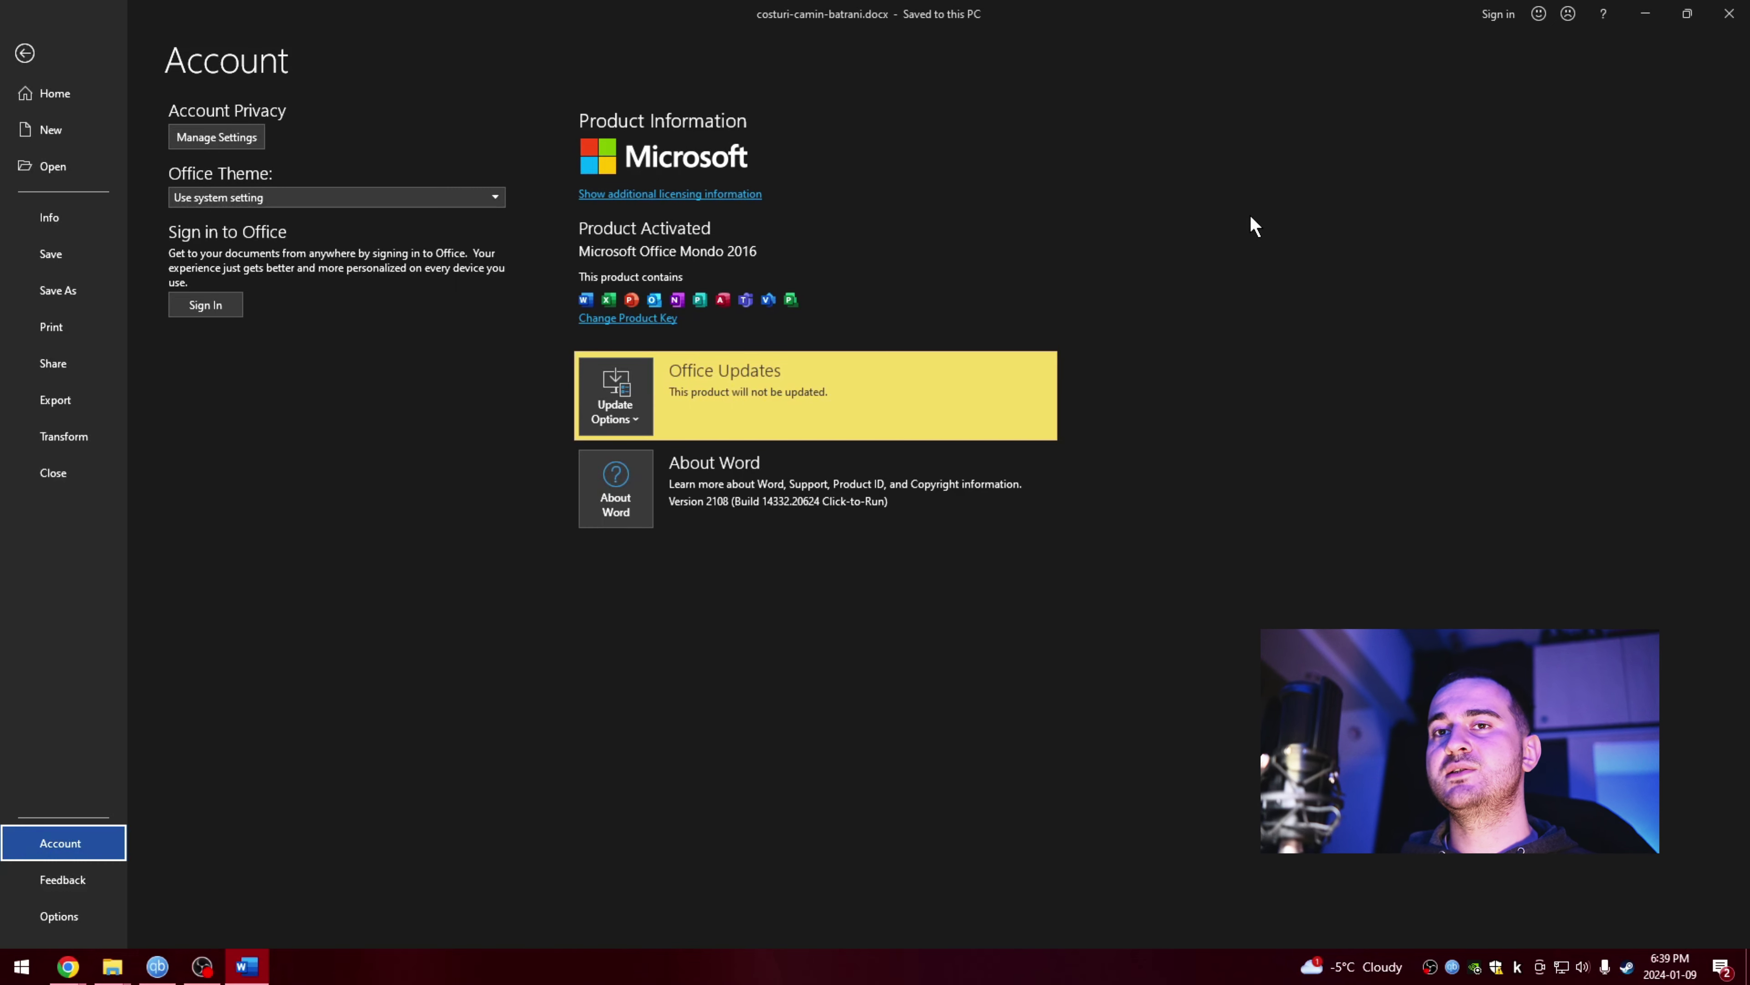
left_click(1729, 20)
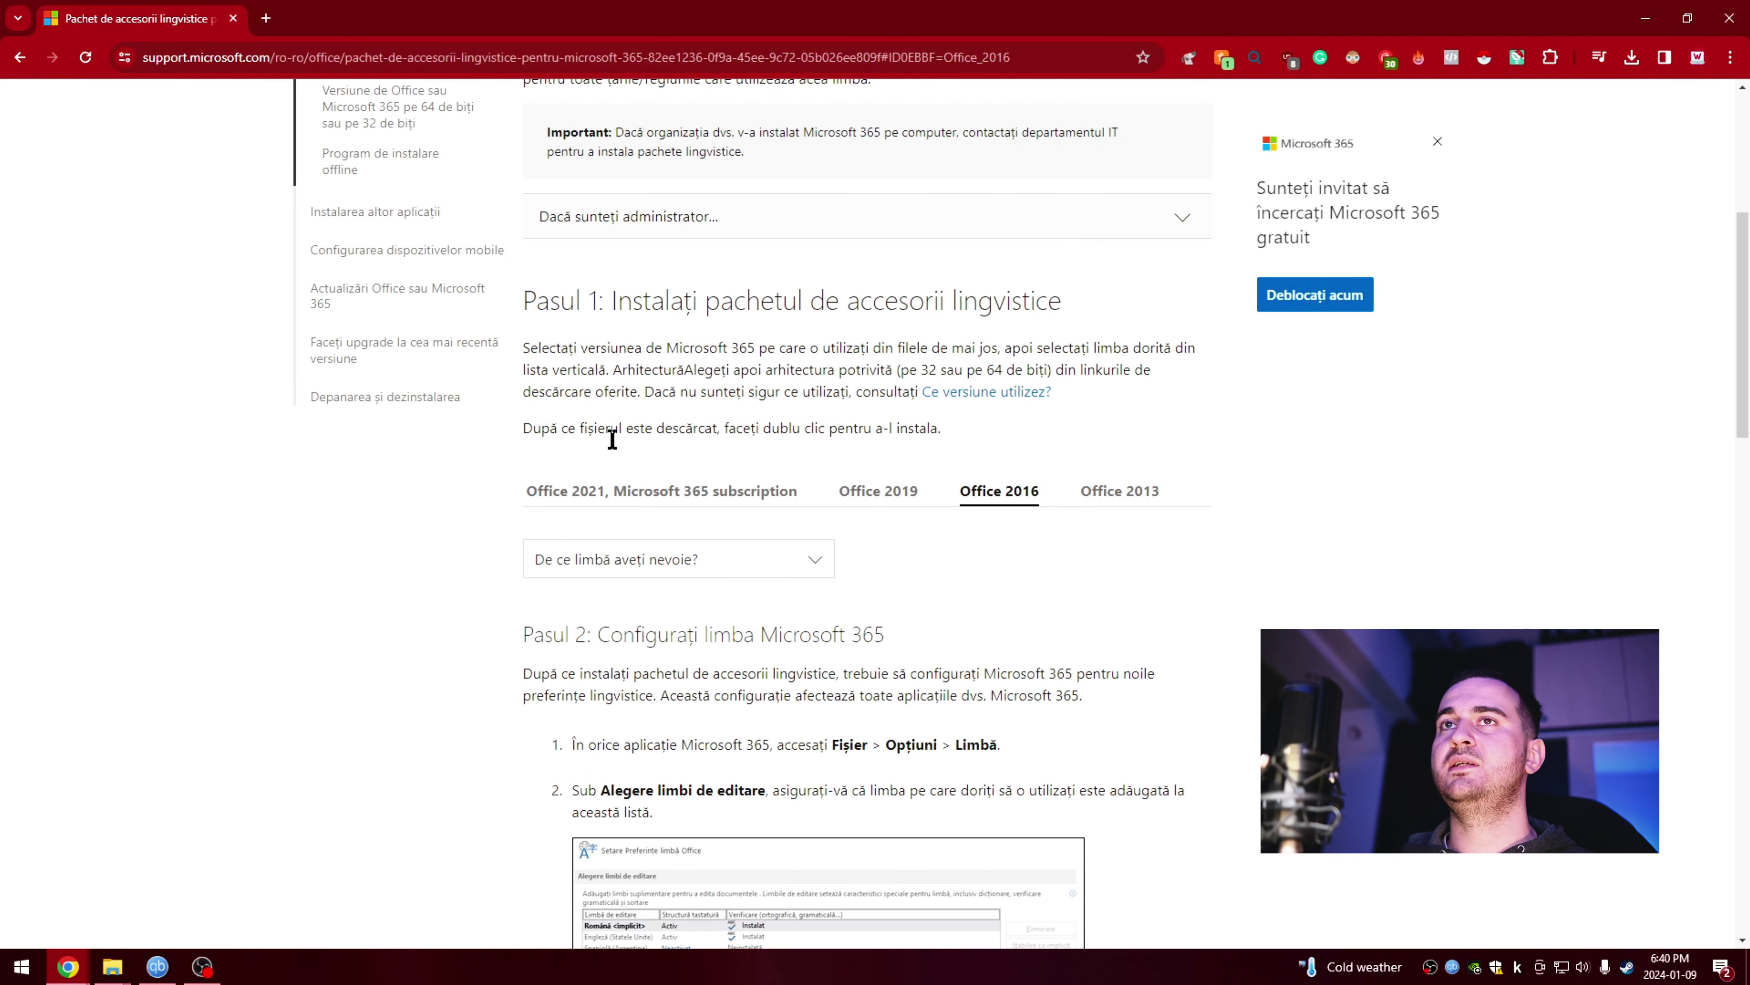
- Under the Office 2016 tab, choose Română to show the ro-ro 32-bit and 64-bit download links
left_click(596, 491)
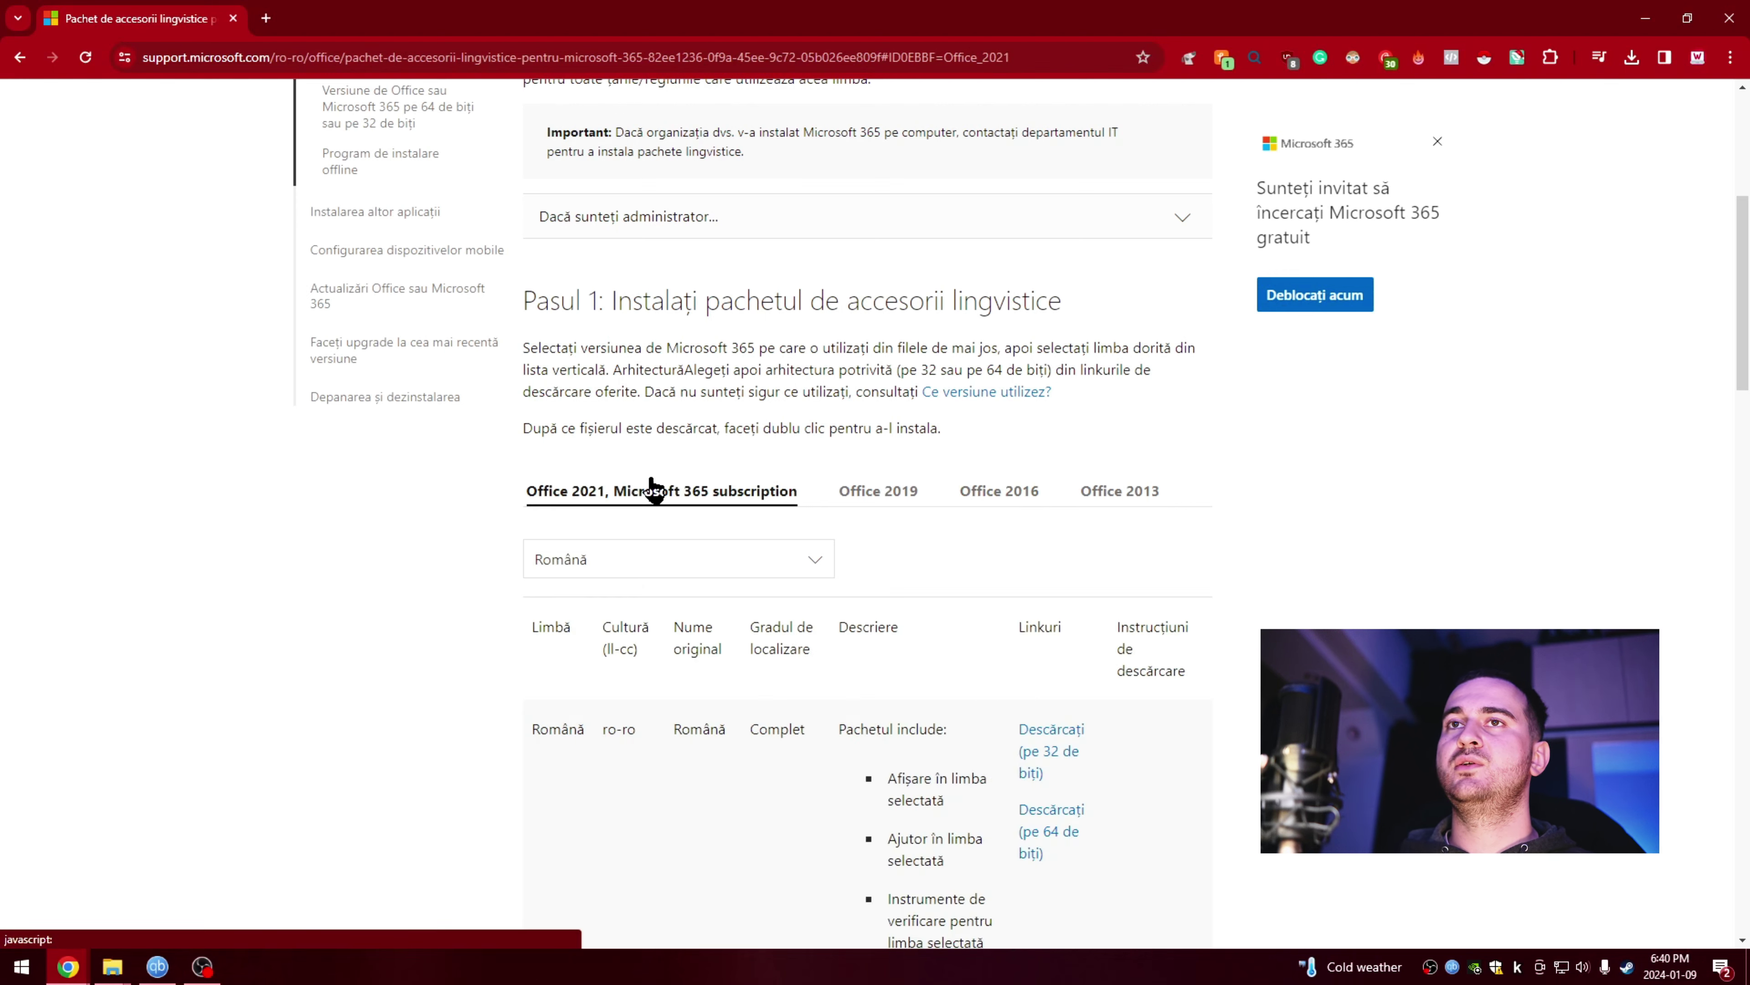
left_click(1021, 494)
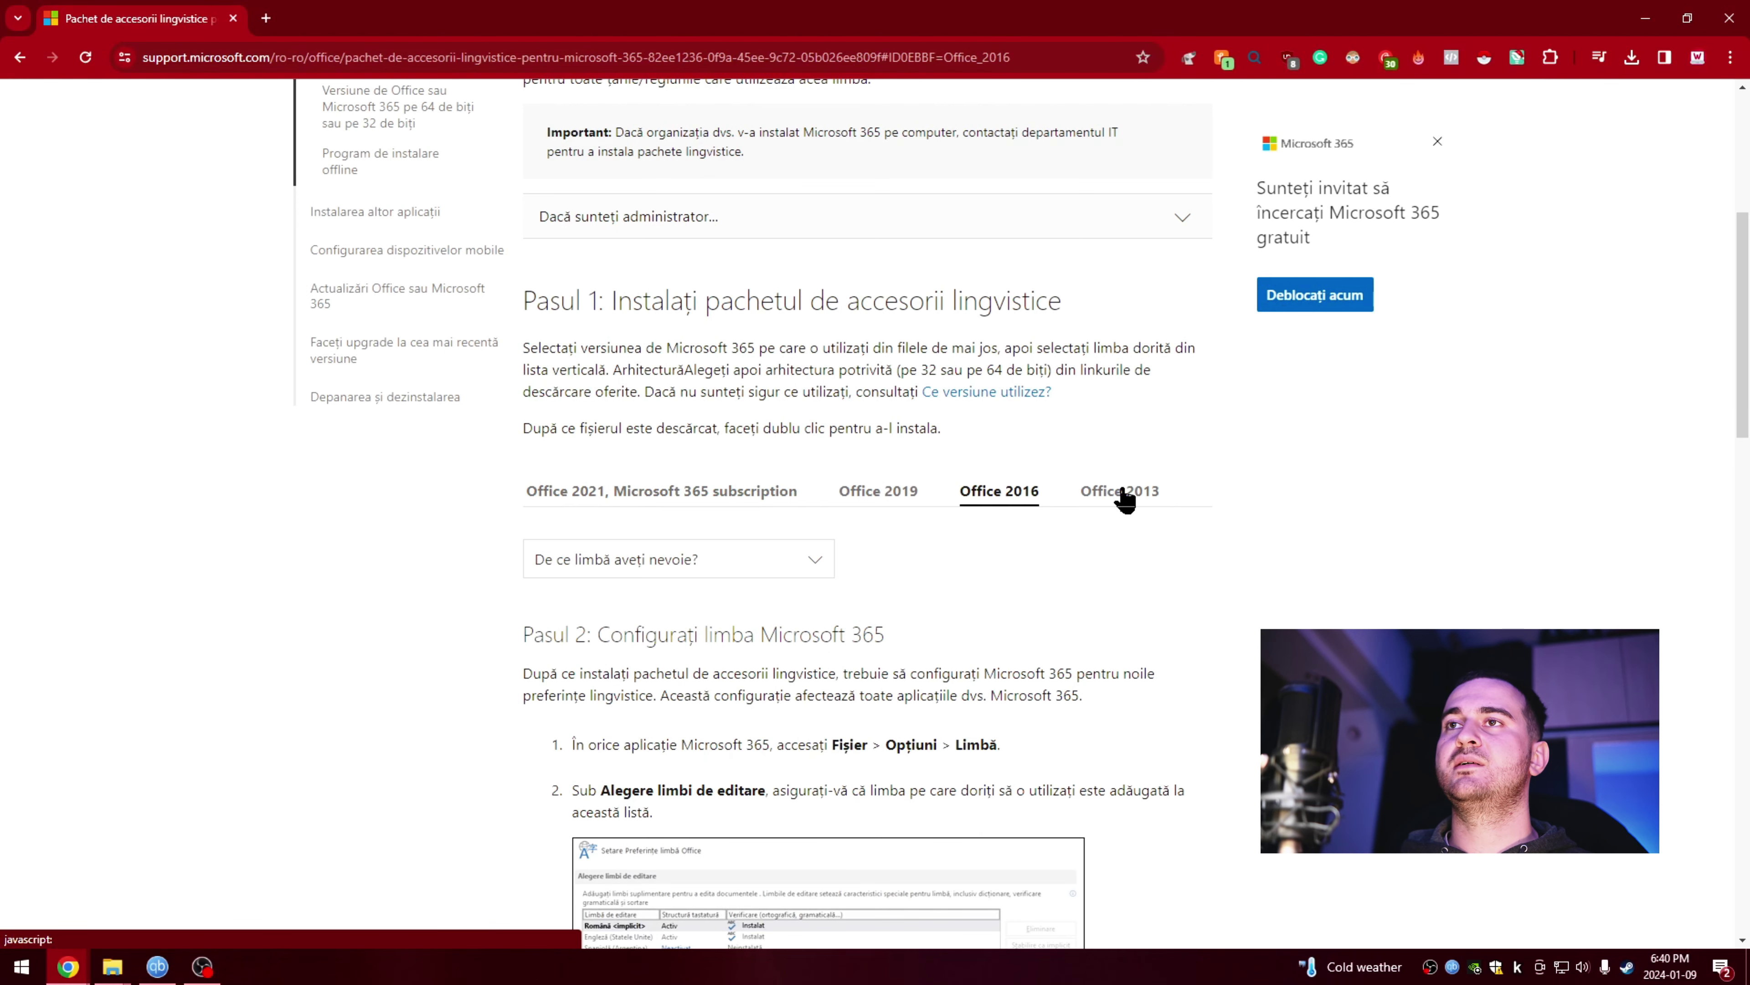
left_click(646, 563)
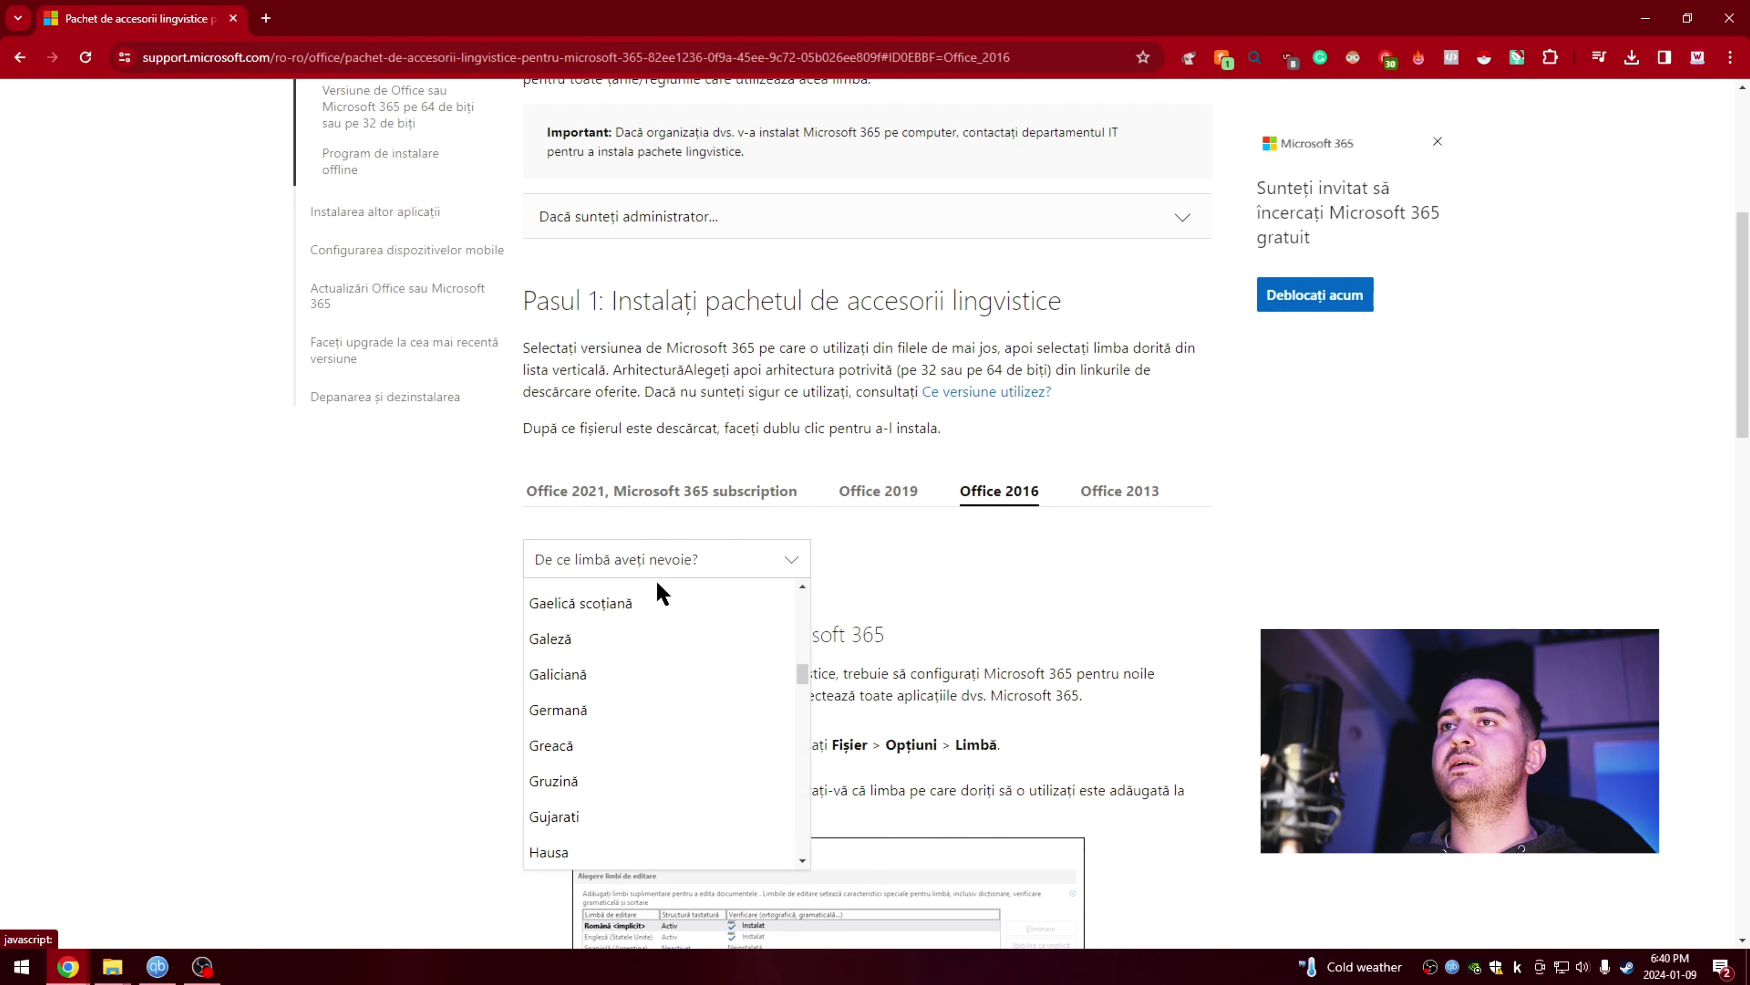
scroll(573, 748, "down", 5)
scroll(569, 755, "down", 2)
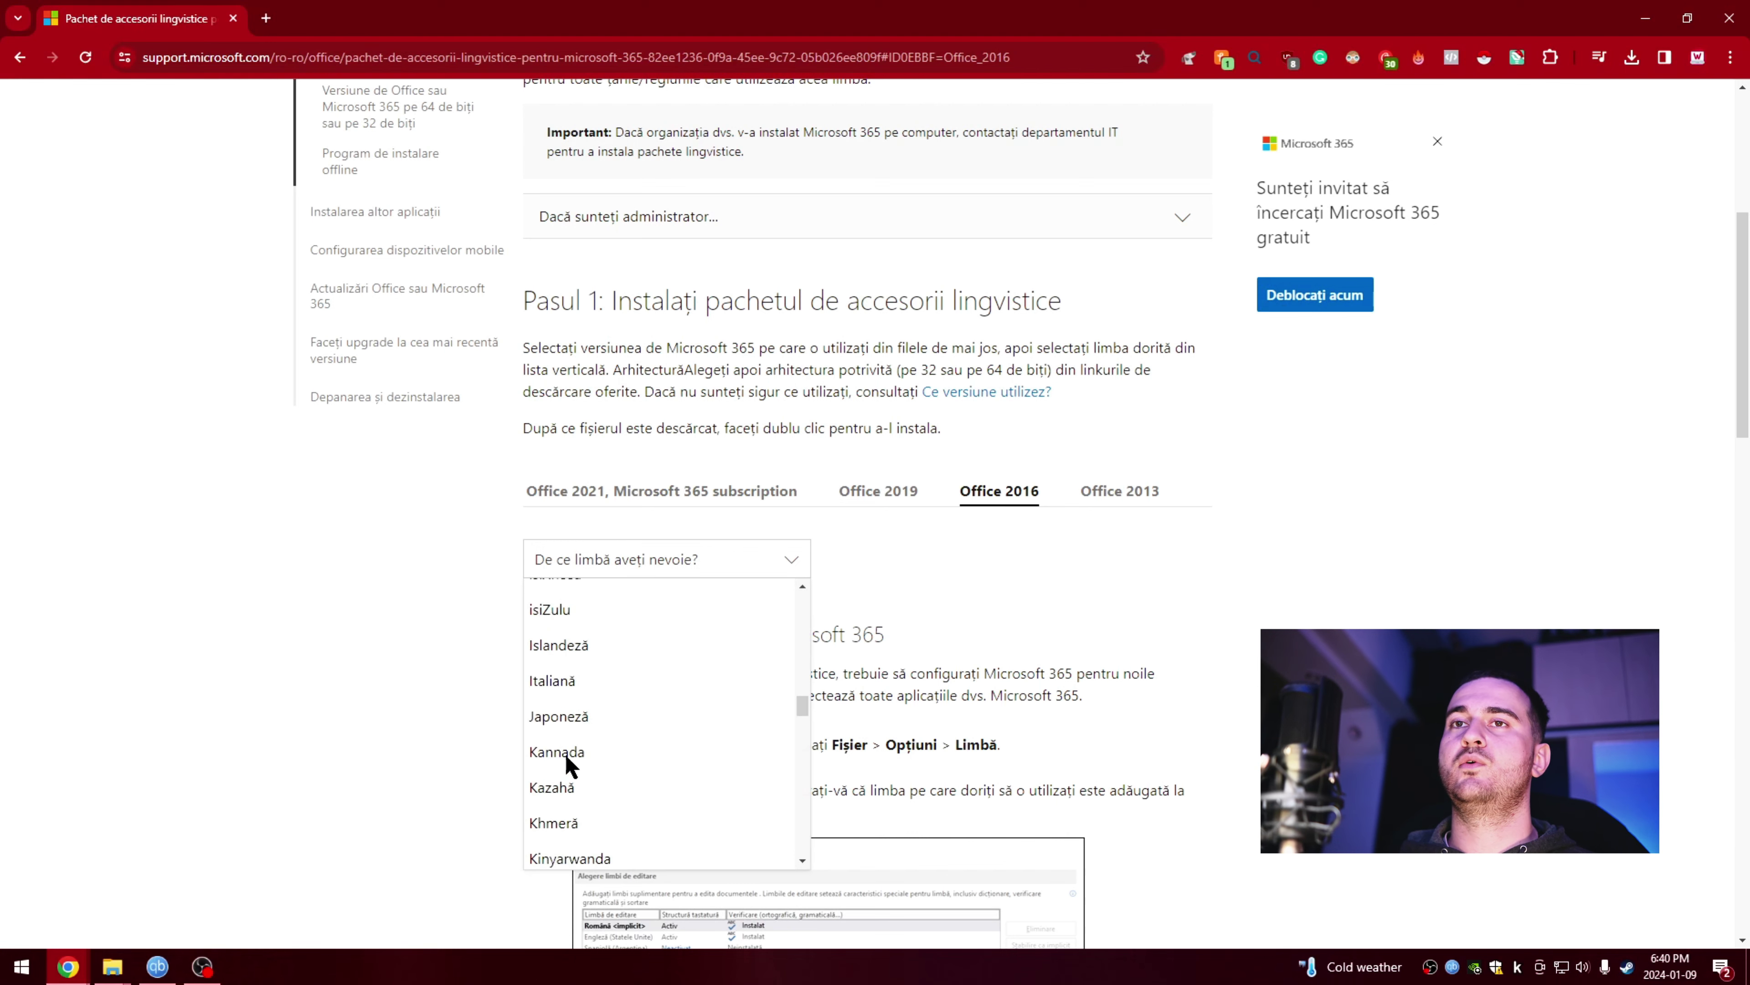
scroll(567, 759, "down", 3)
scroll(568, 765, "down", 3)
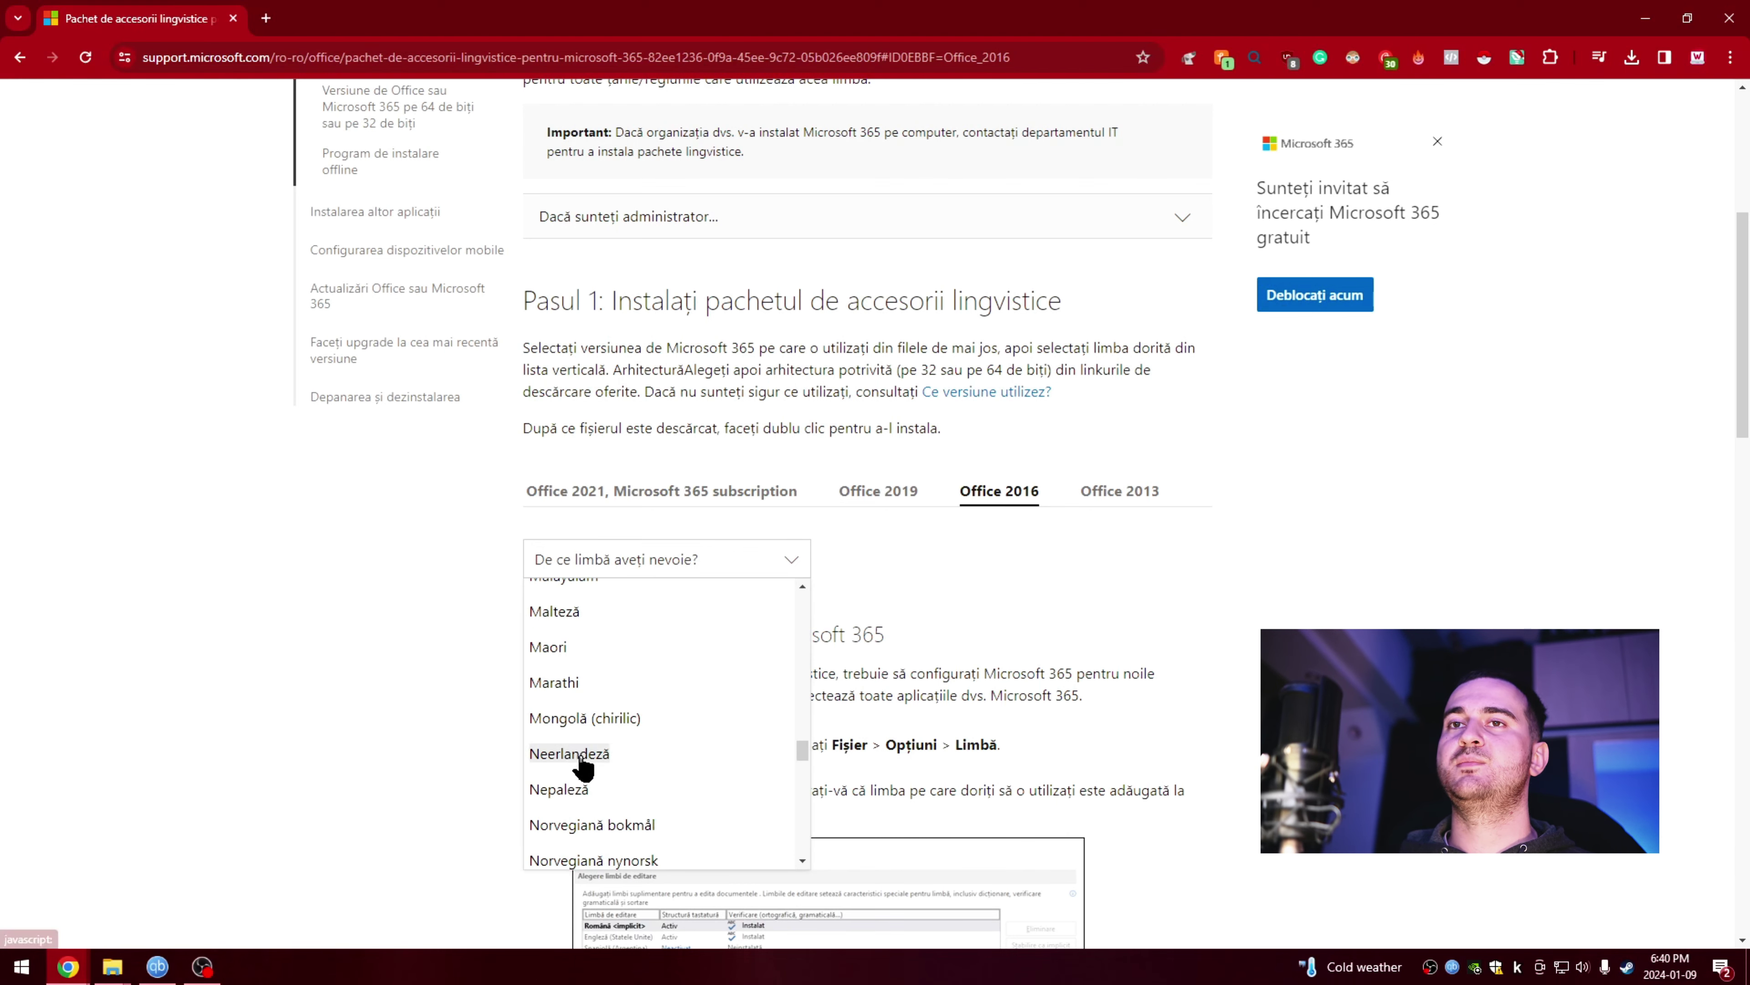
scroll(578, 771, "down", 3)
scroll(572, 814, "down", 1)
scroll(570, 835, "down", 1)
scroll(567, 807, "down", 1)
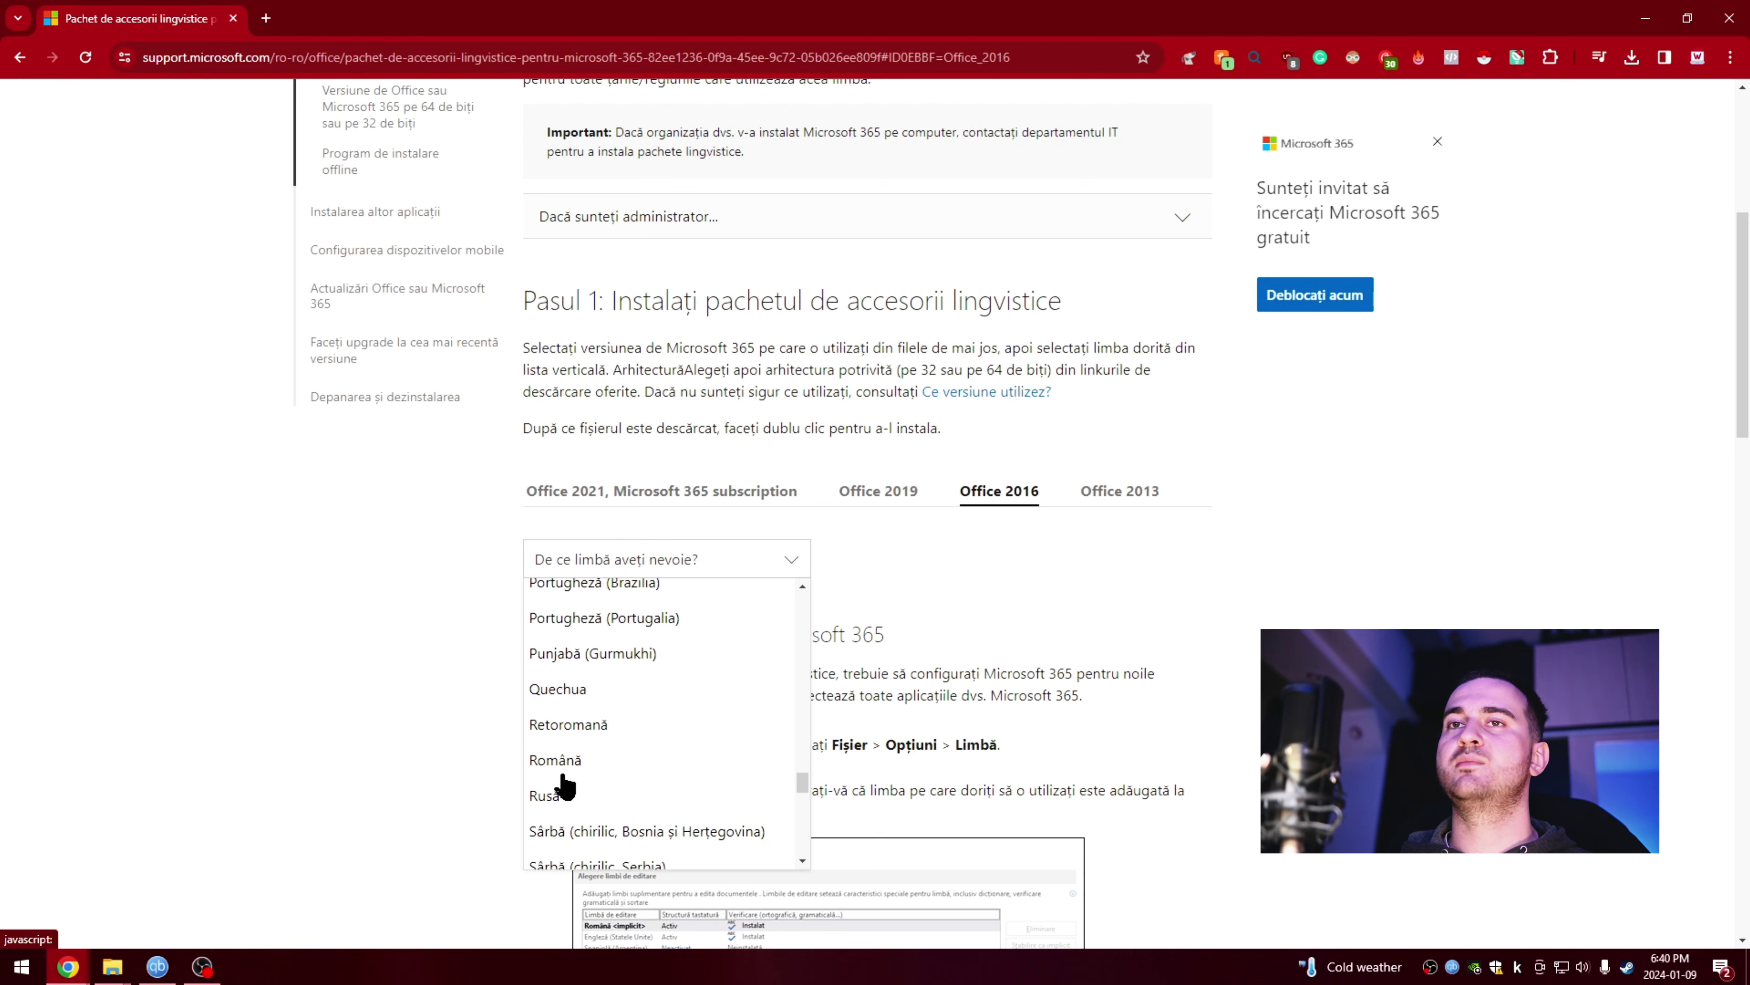
left_click(557, 759)
scroll(483, 679, "down", 1)
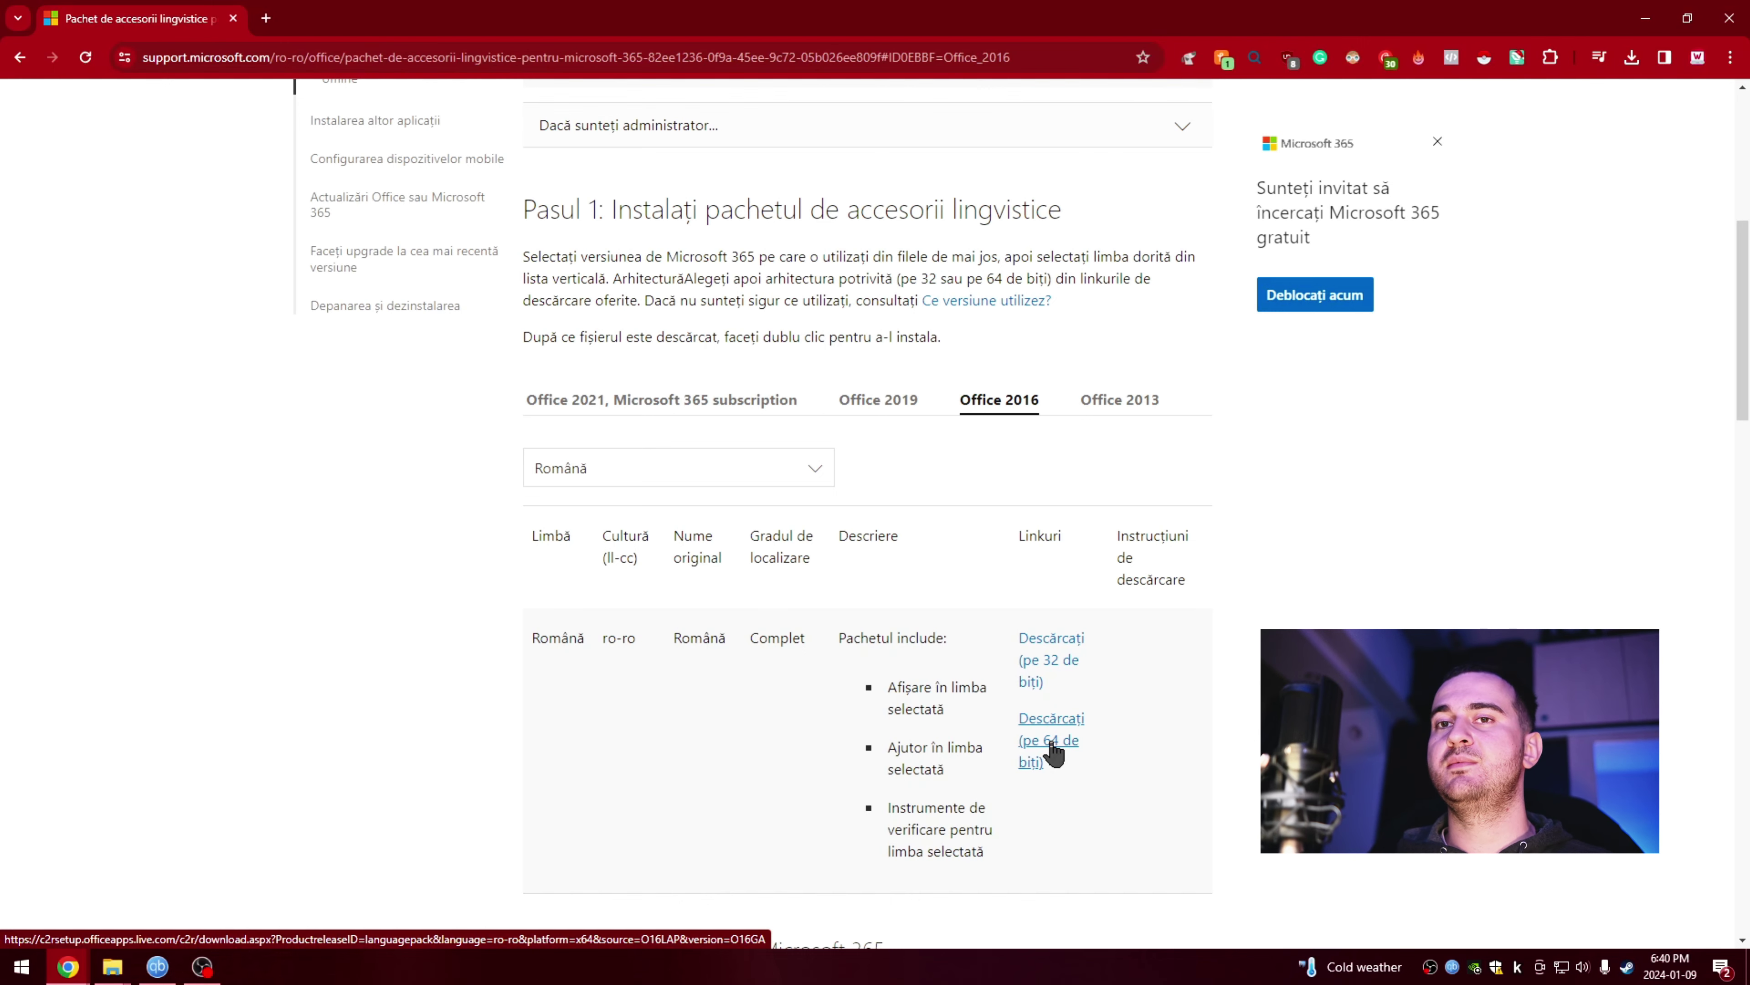
- Download the 64-bit Romanian Office 2016 language pack and launch the OfficeSetup installer
left_click(1052, 745)
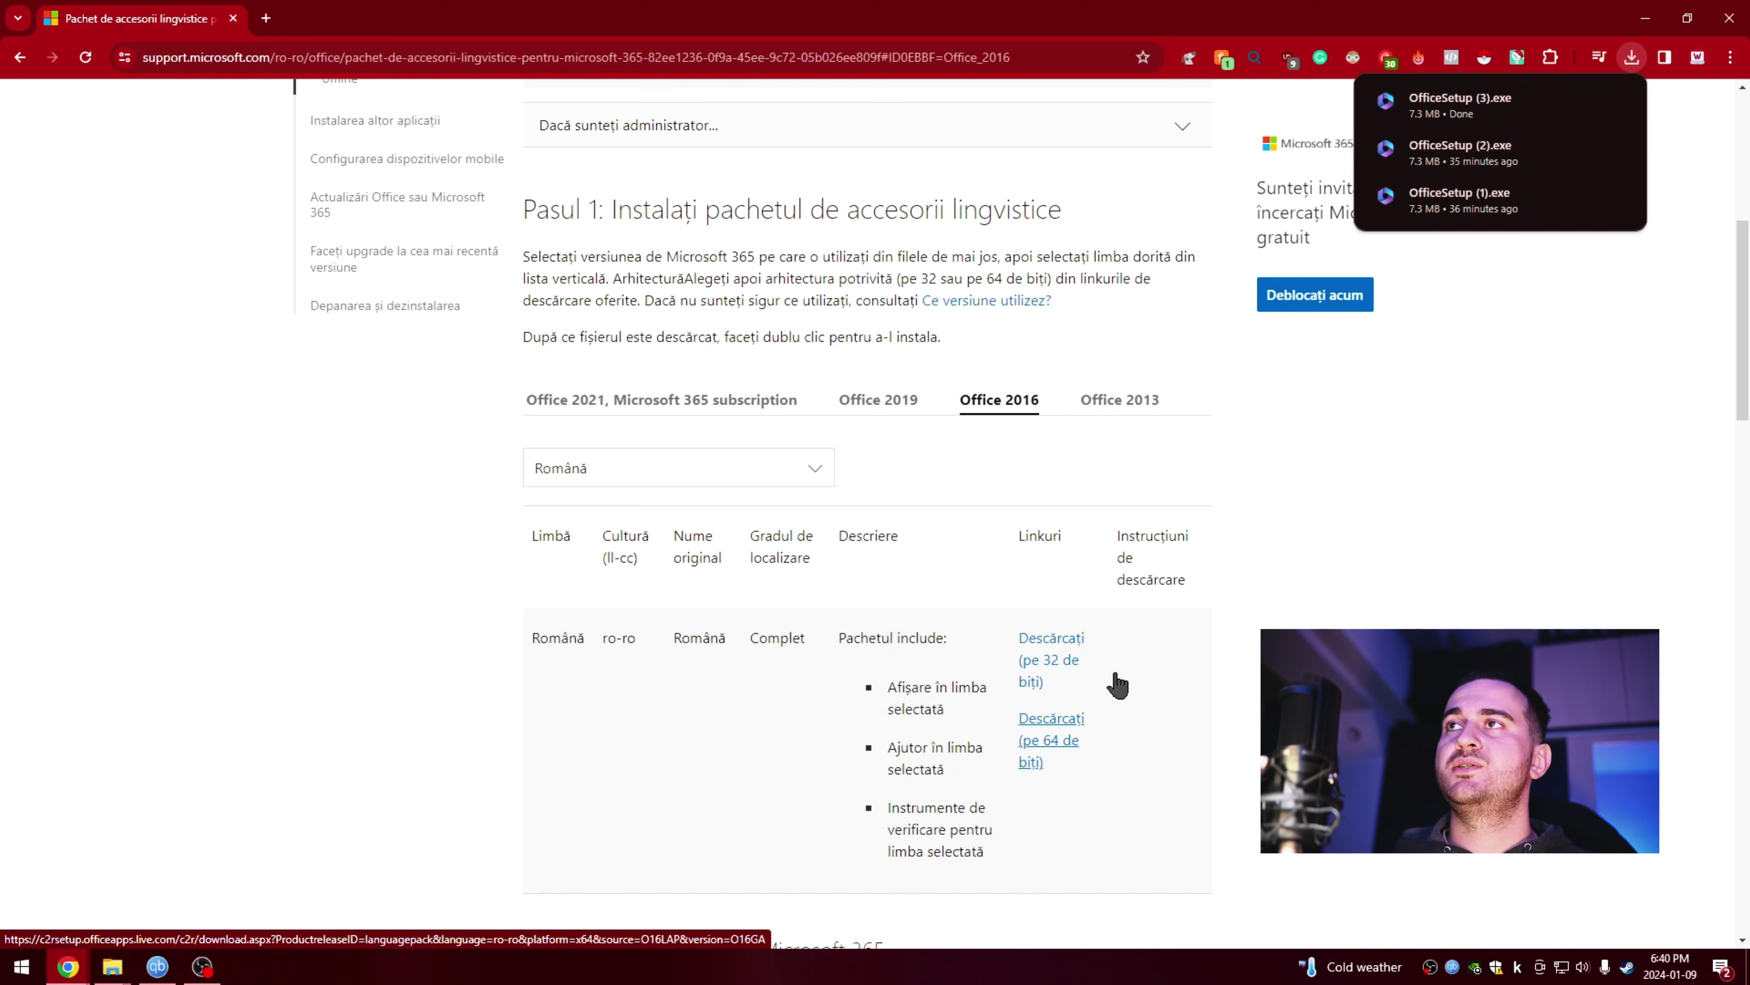
mouse_move(1490, 104)
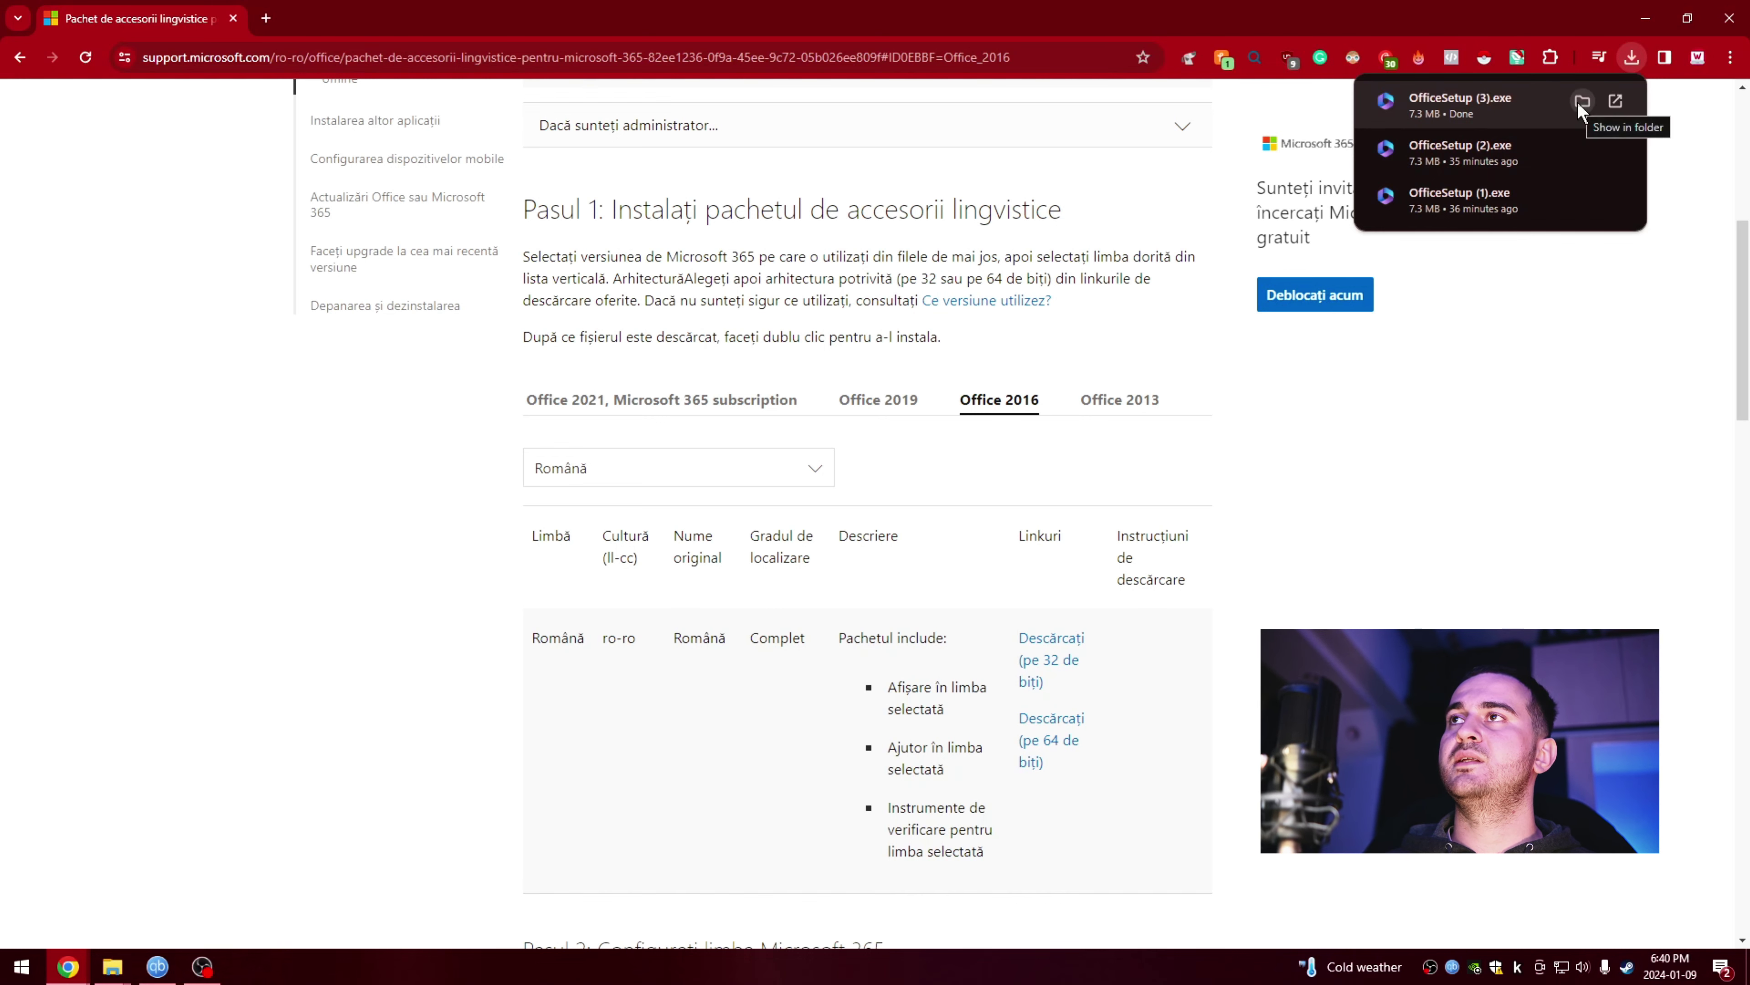
left_click(1509, 98)
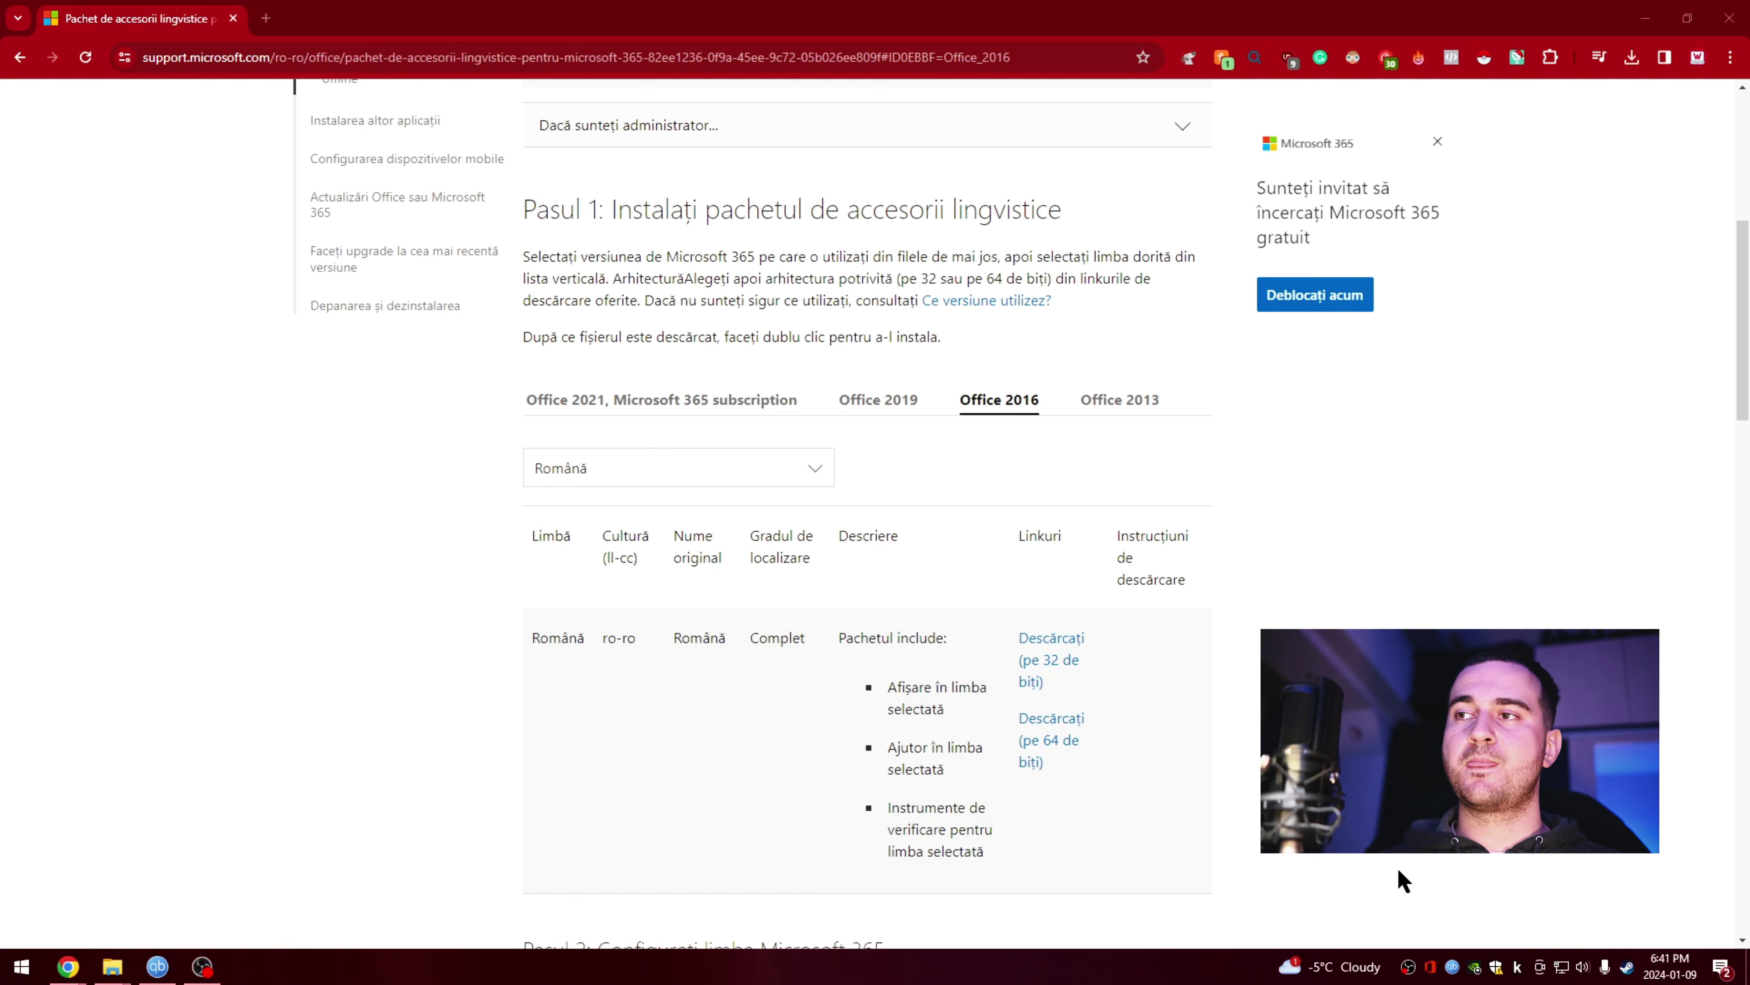
- Let the Romanian language pack finish installing, then reopen costuri-camin-batrani.docx from the exemplu folder
left_click(1431, 969)
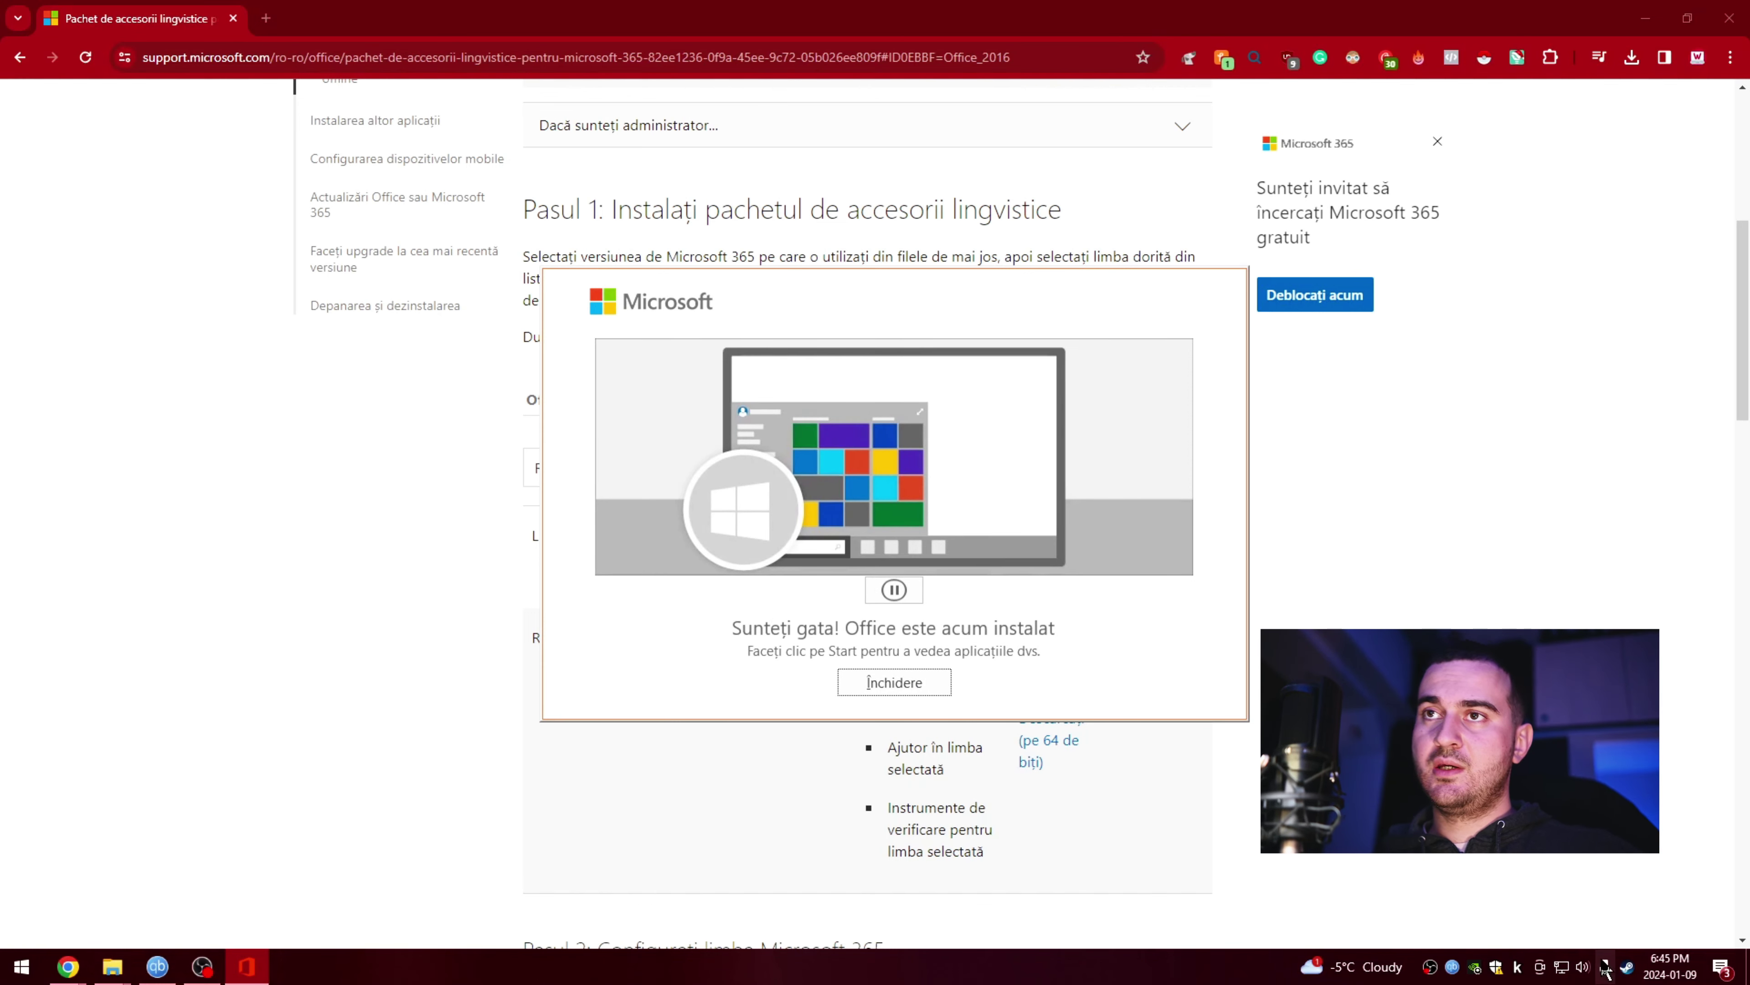
left_click(896, 682)
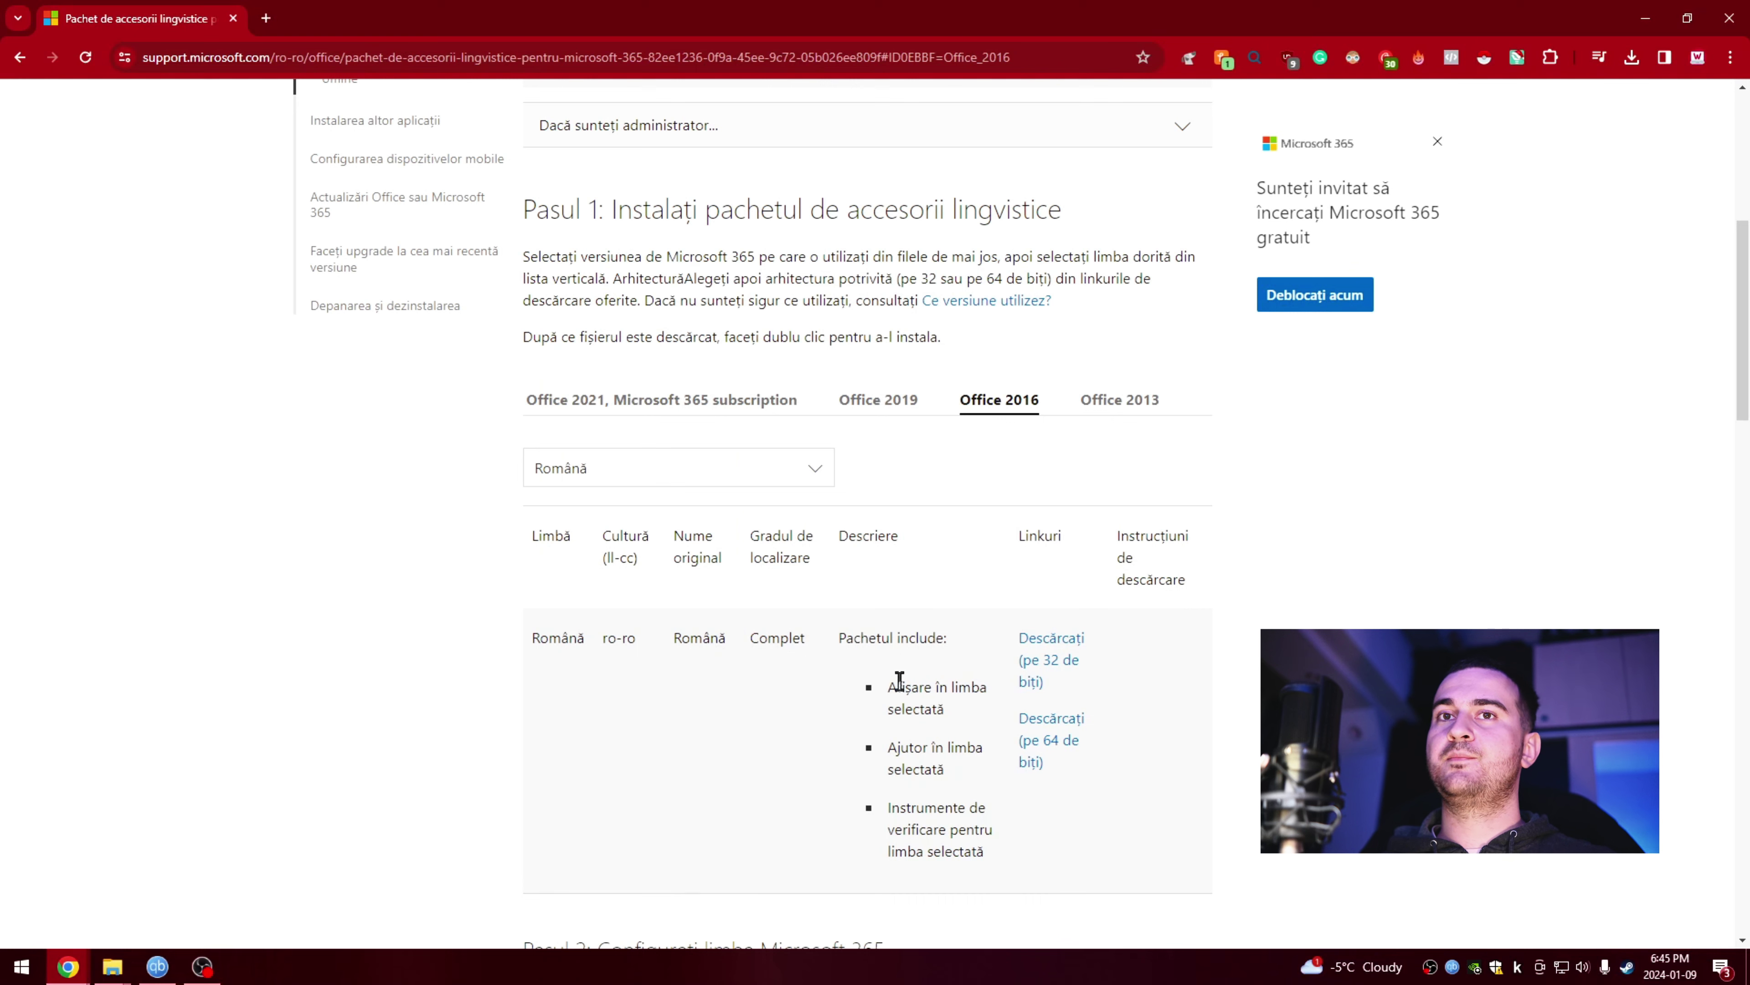
key("super+Tab")
left_click(547, 690)
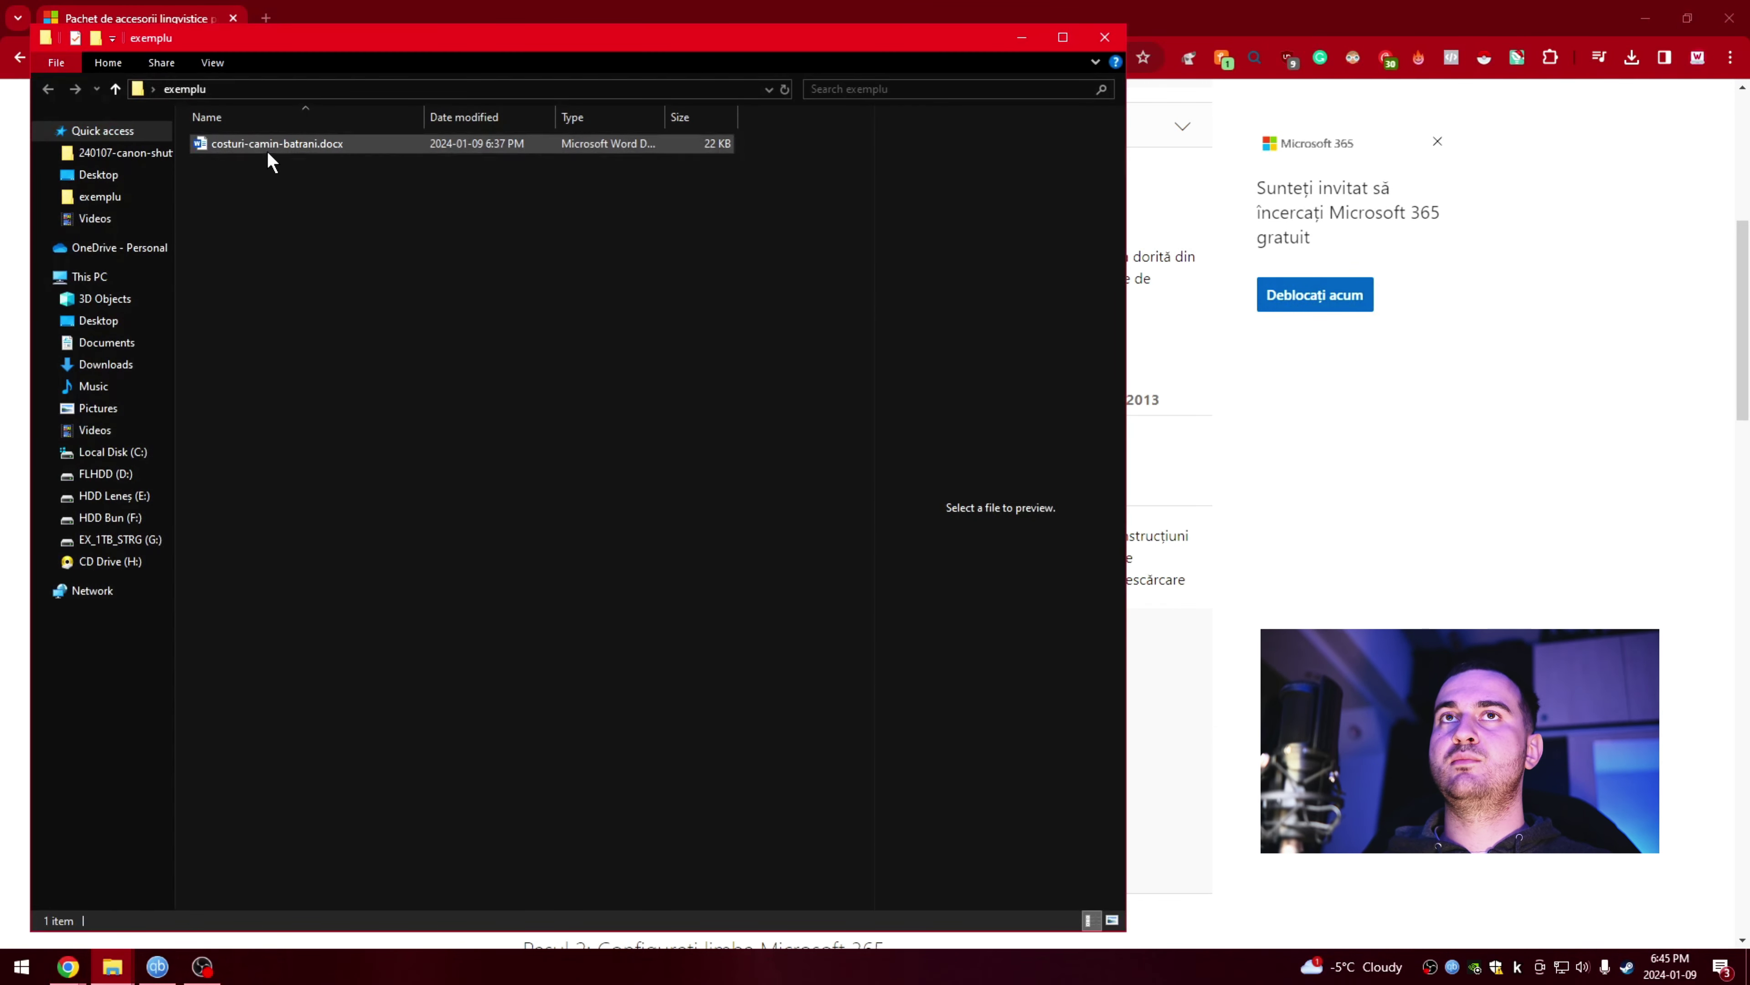
double_click(267, 144)
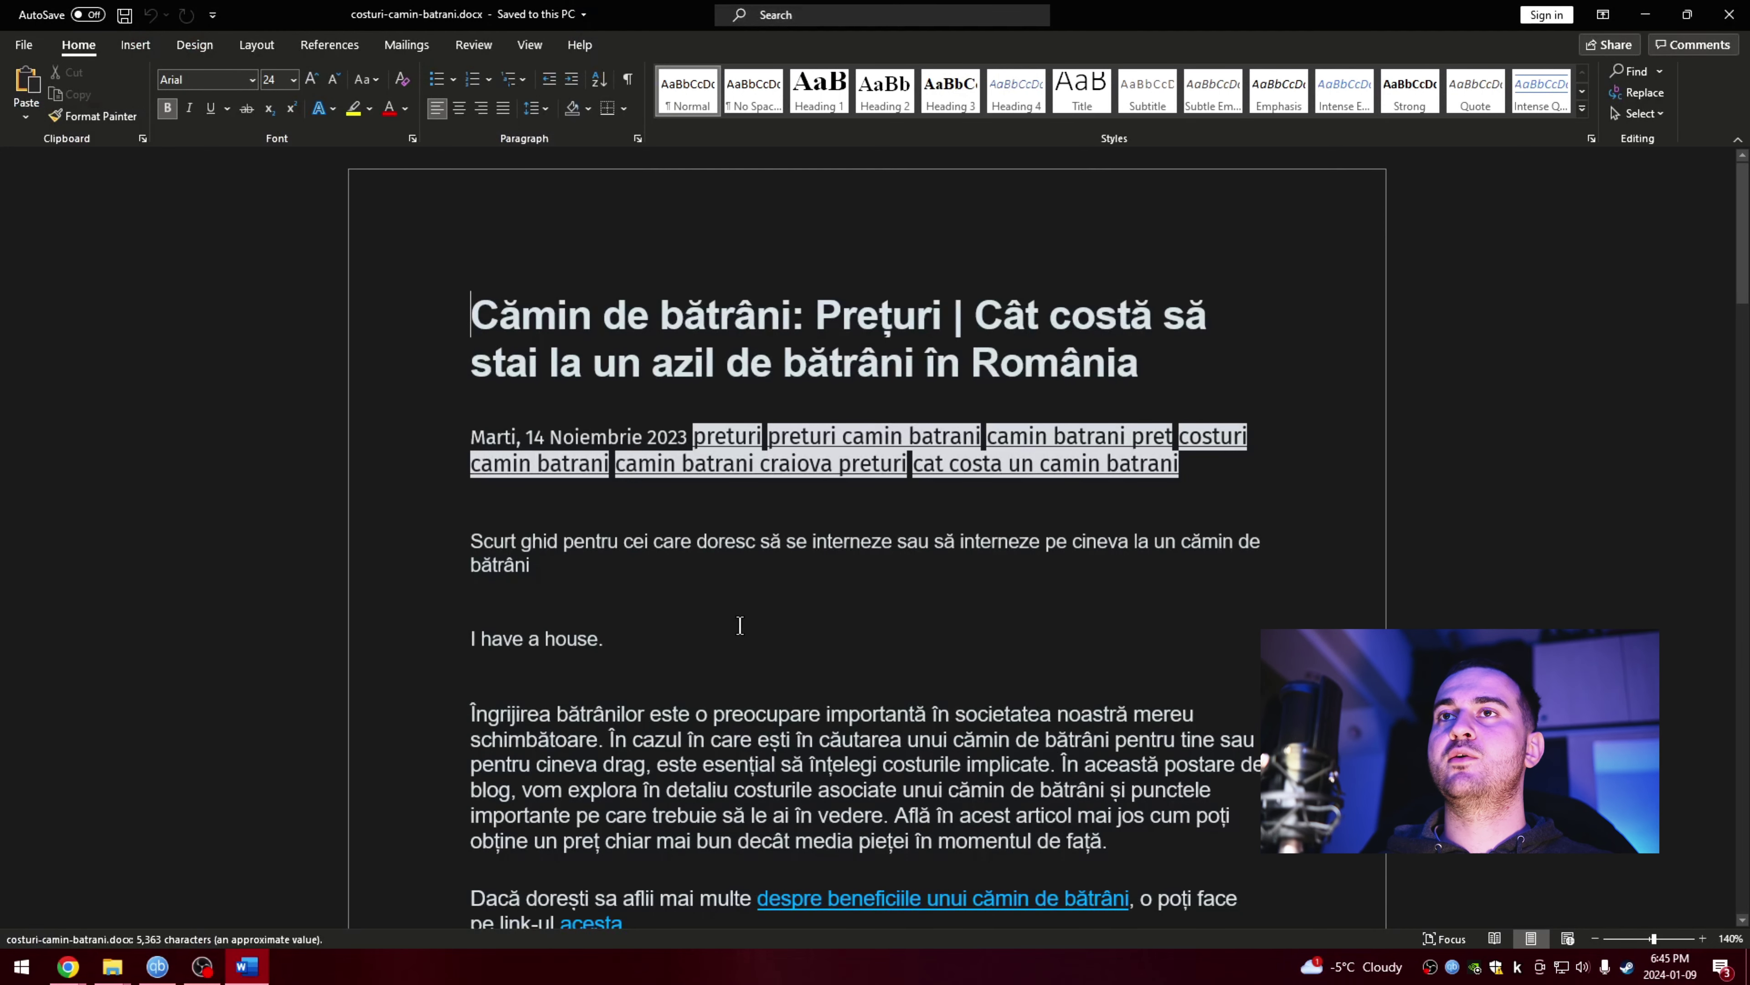
- Select the entire text of the costuri-camin-batrani.docx article
left_click(612, 563)
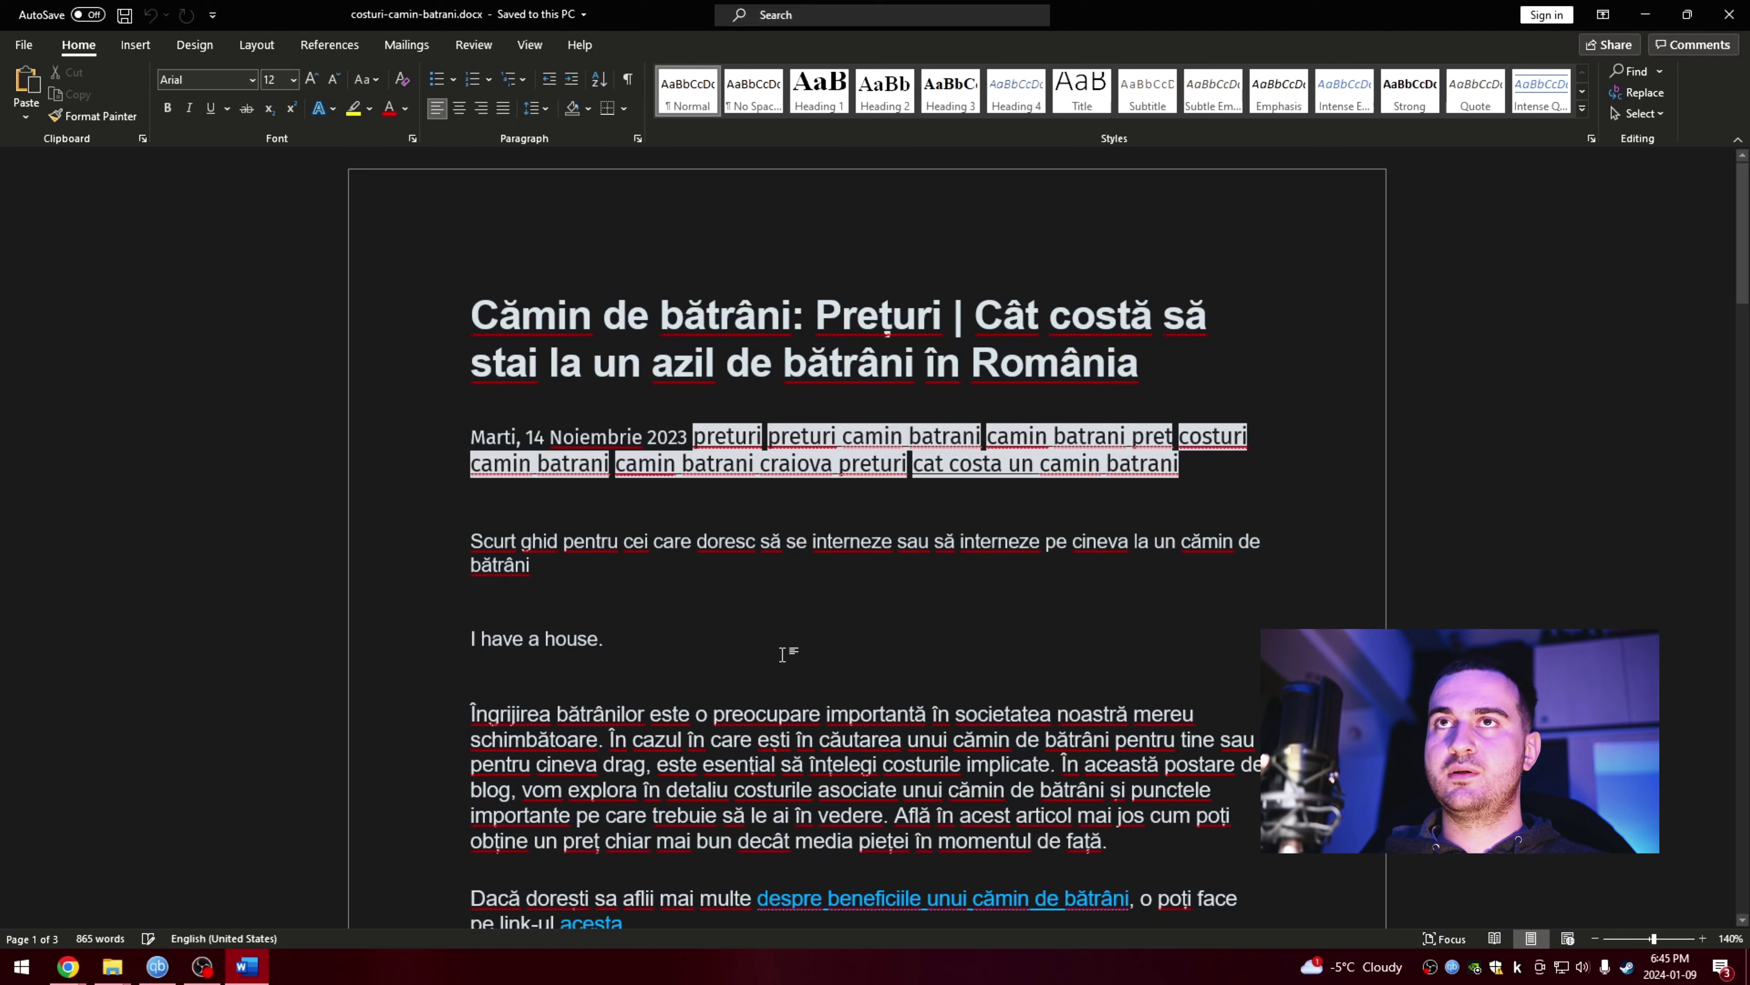
key("ctrl+a")
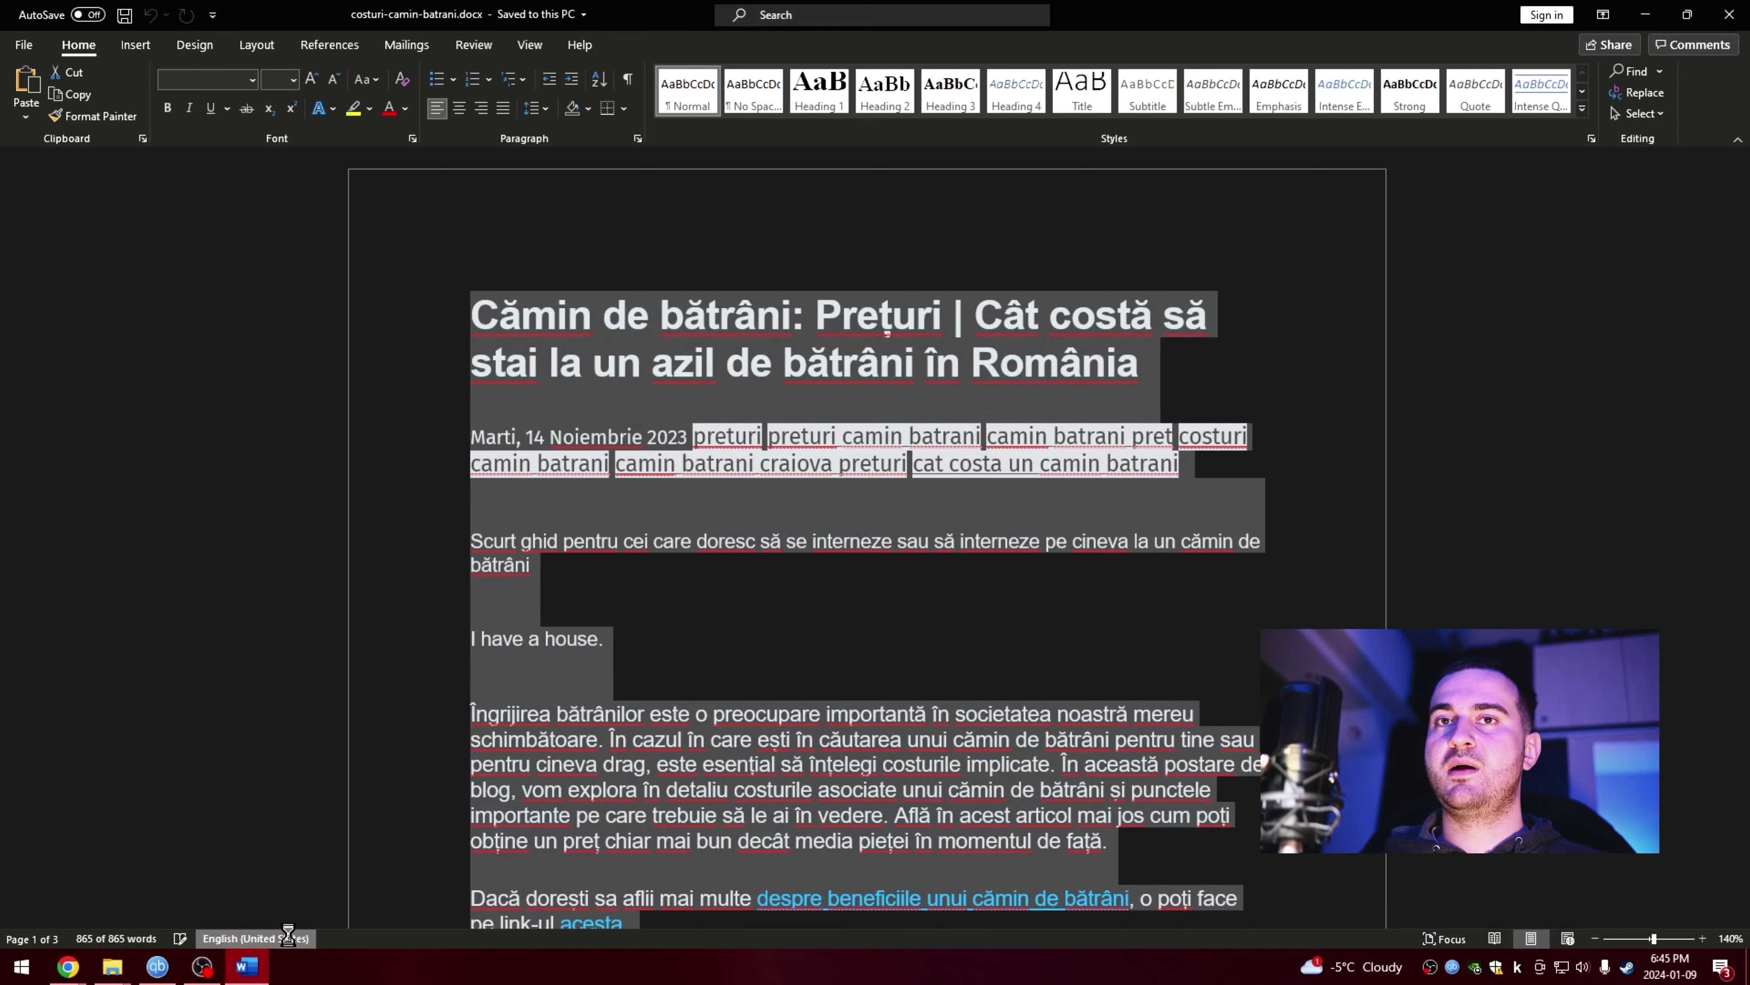
- Set the selected article's proofing language to Romanian from the status-bar Language dialog
left_click(288, 936)
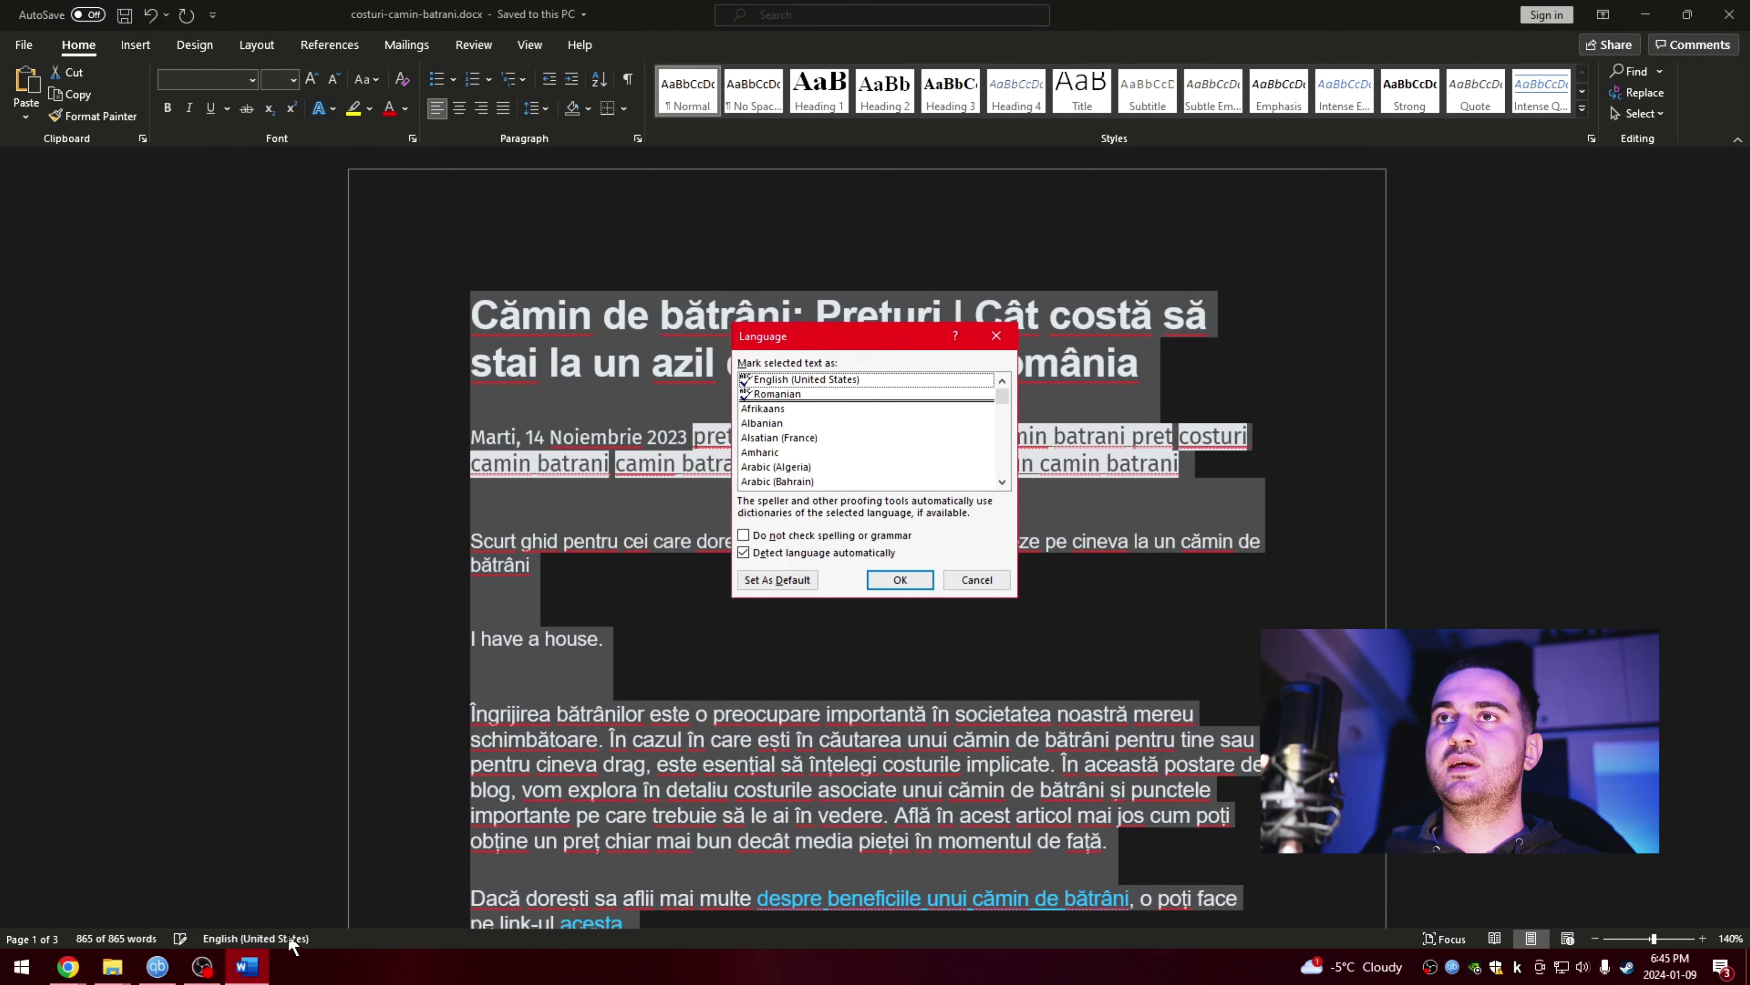
left_click(773, 398)
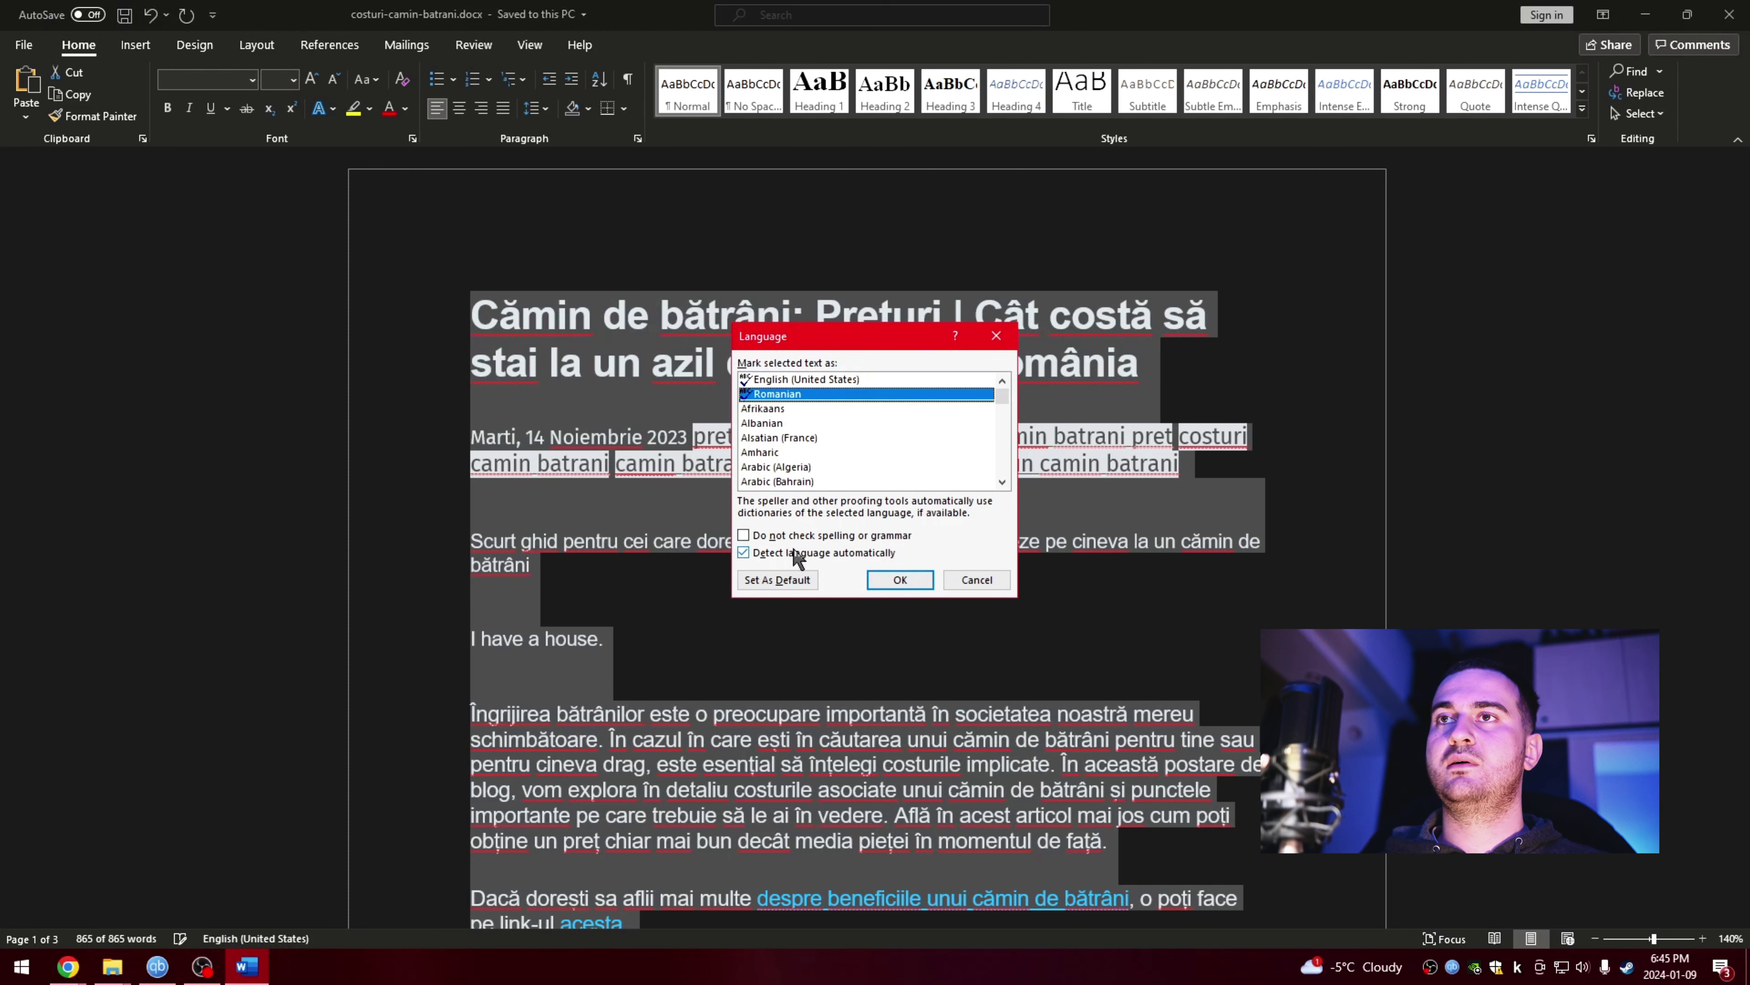
left_click(900, 581)
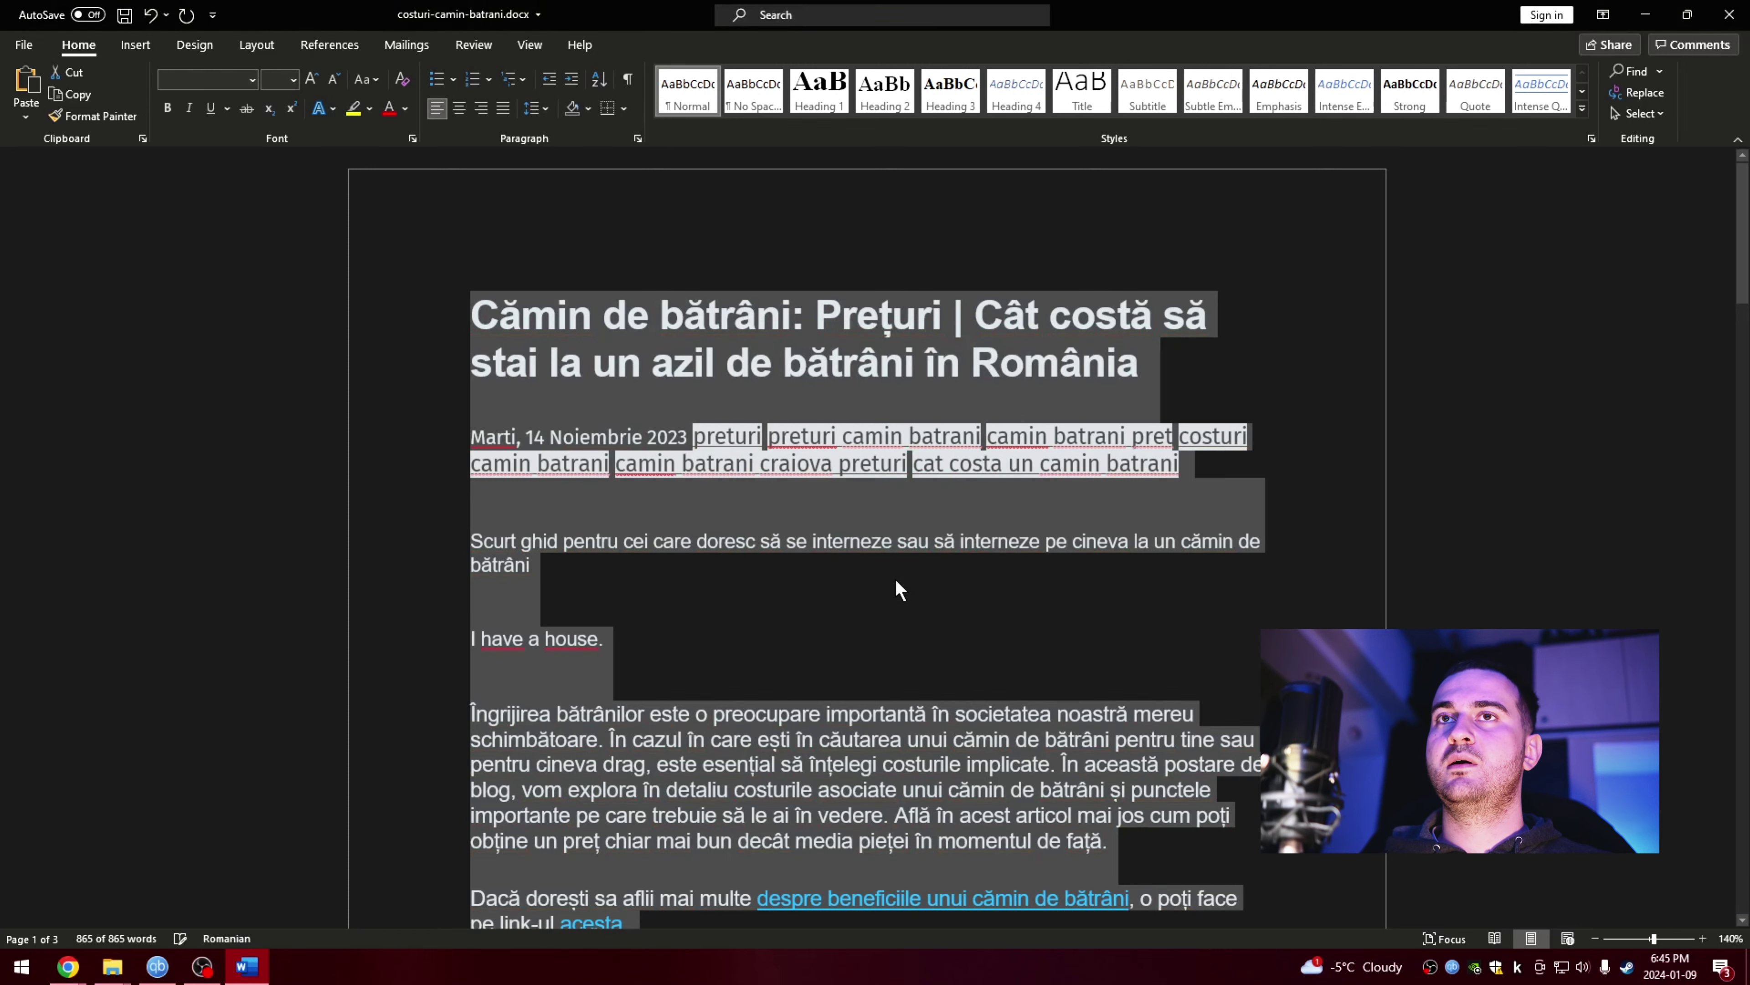
left_click(897, 586)
scroll(587, 792, "down", 6)
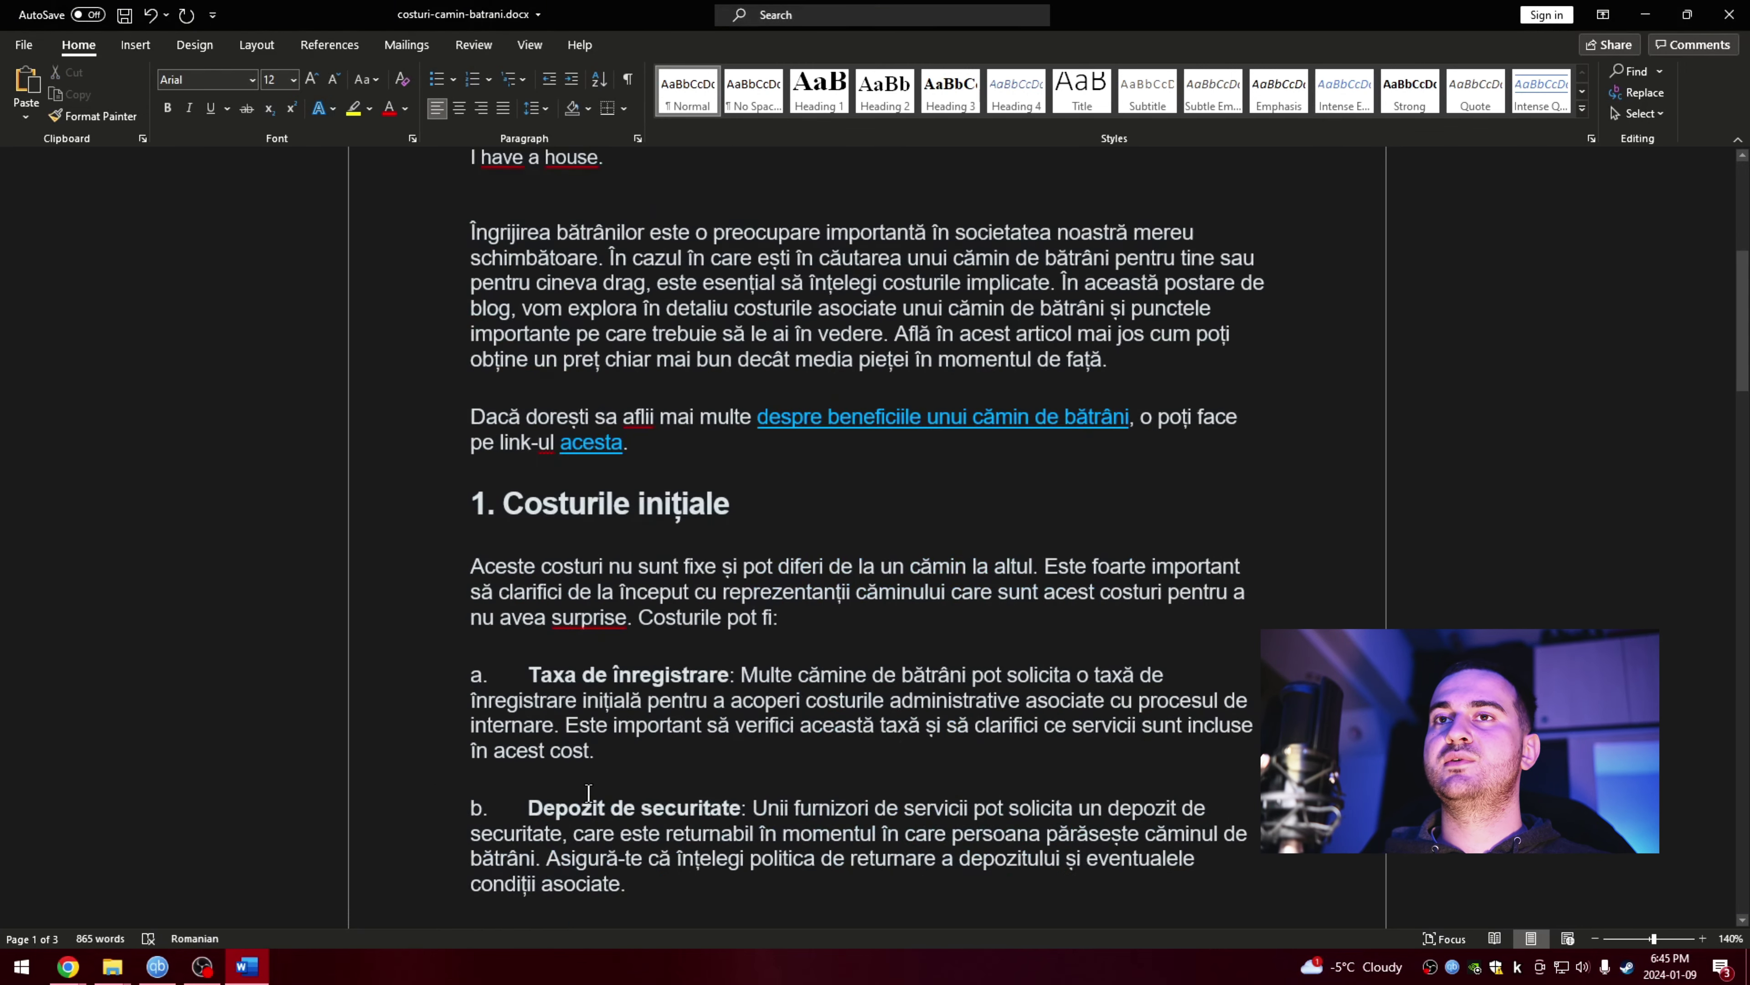
scroll(586, 792, "down", 5)
scroll(590, 793, "up", 8)
scroll(591, 793, "up", 3)
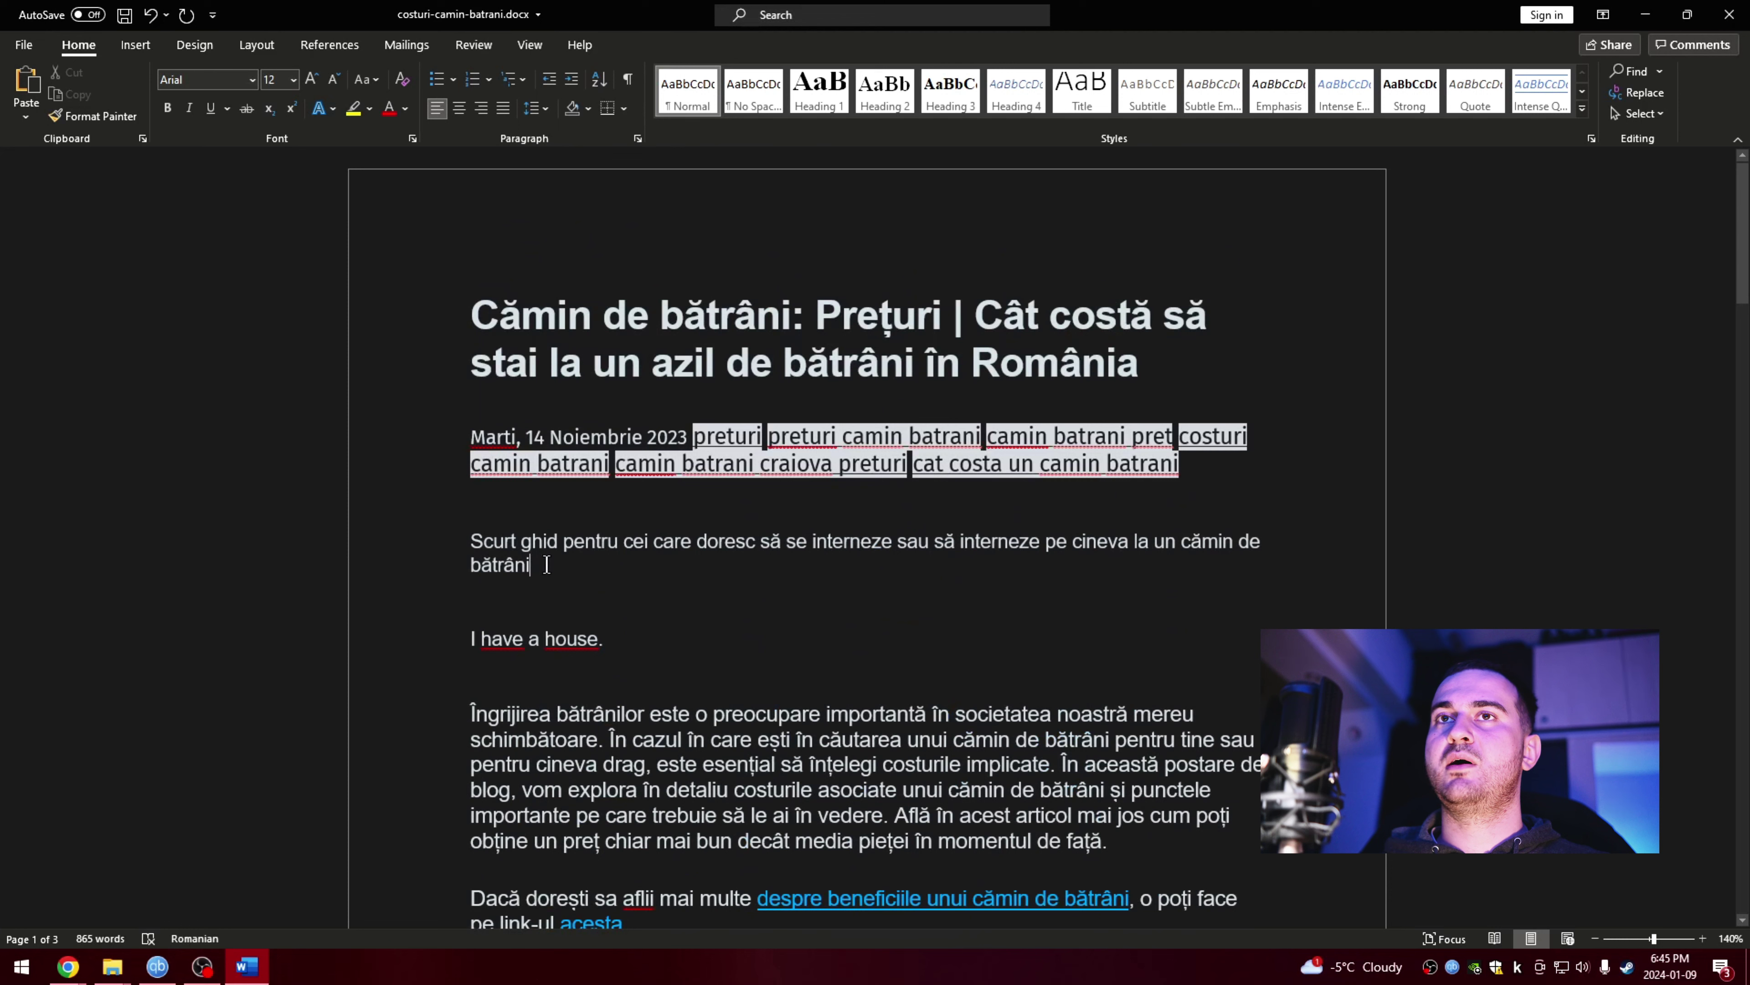
double_click(587, 637)
left_click(587, 637)
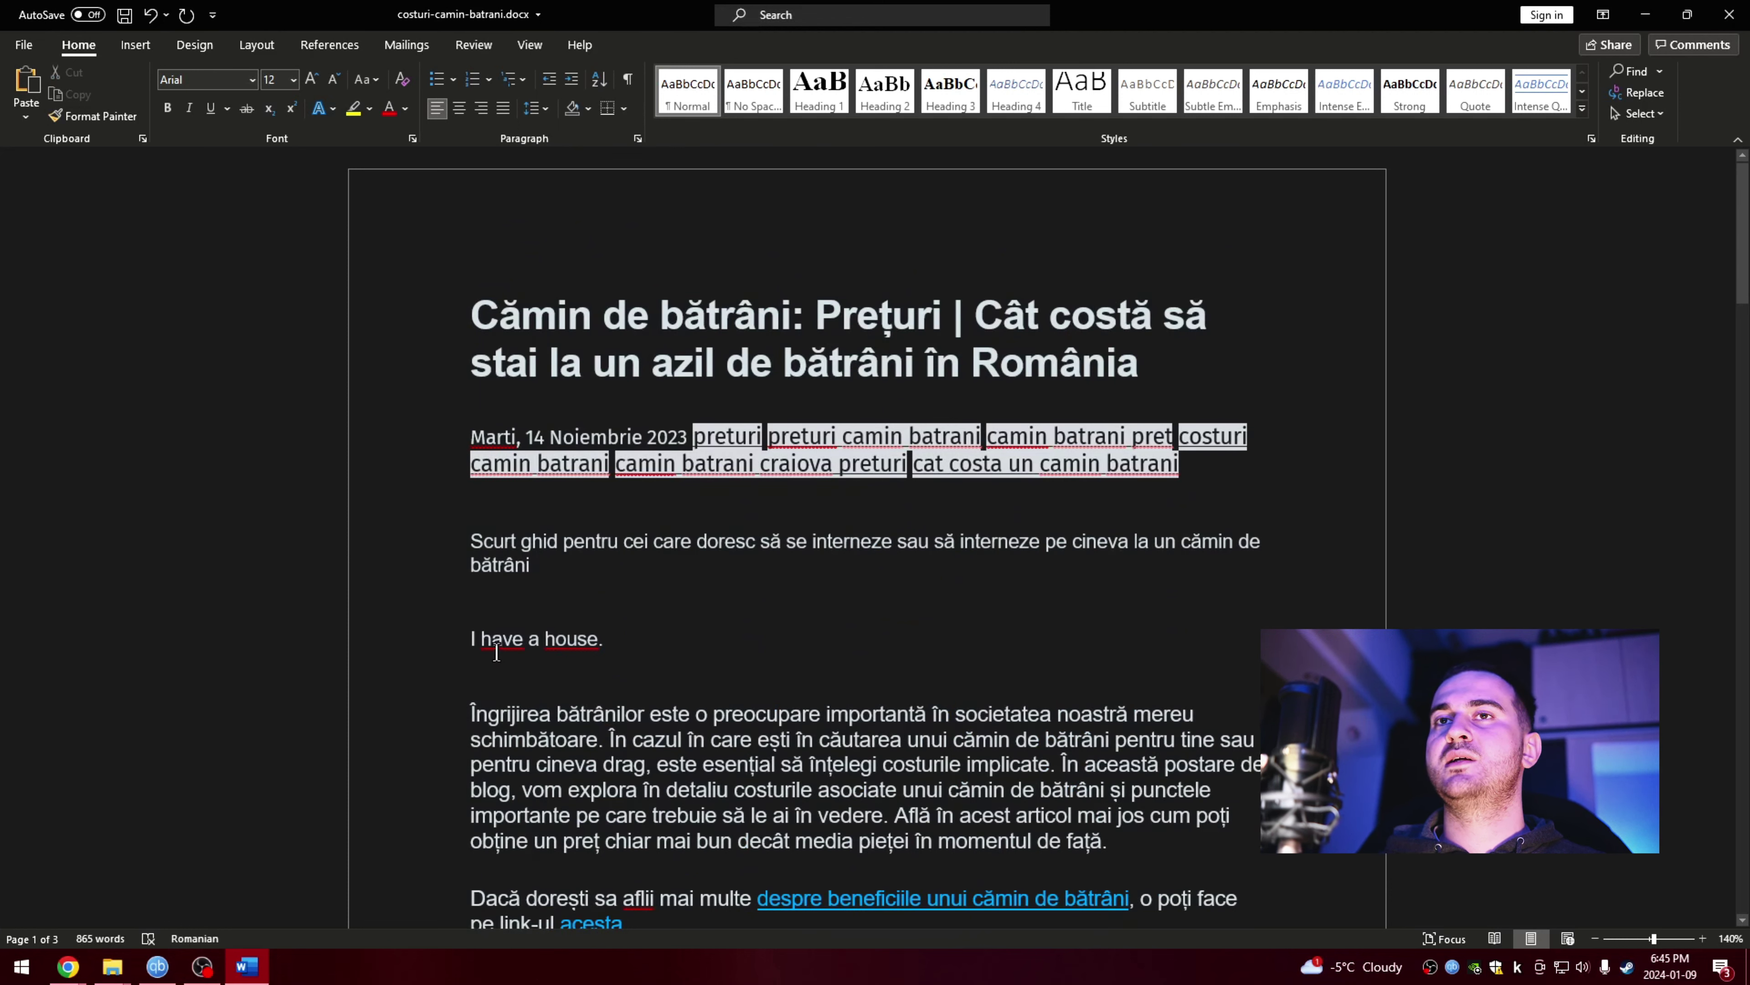
double_click(522, 632)
left_click(489, 637)
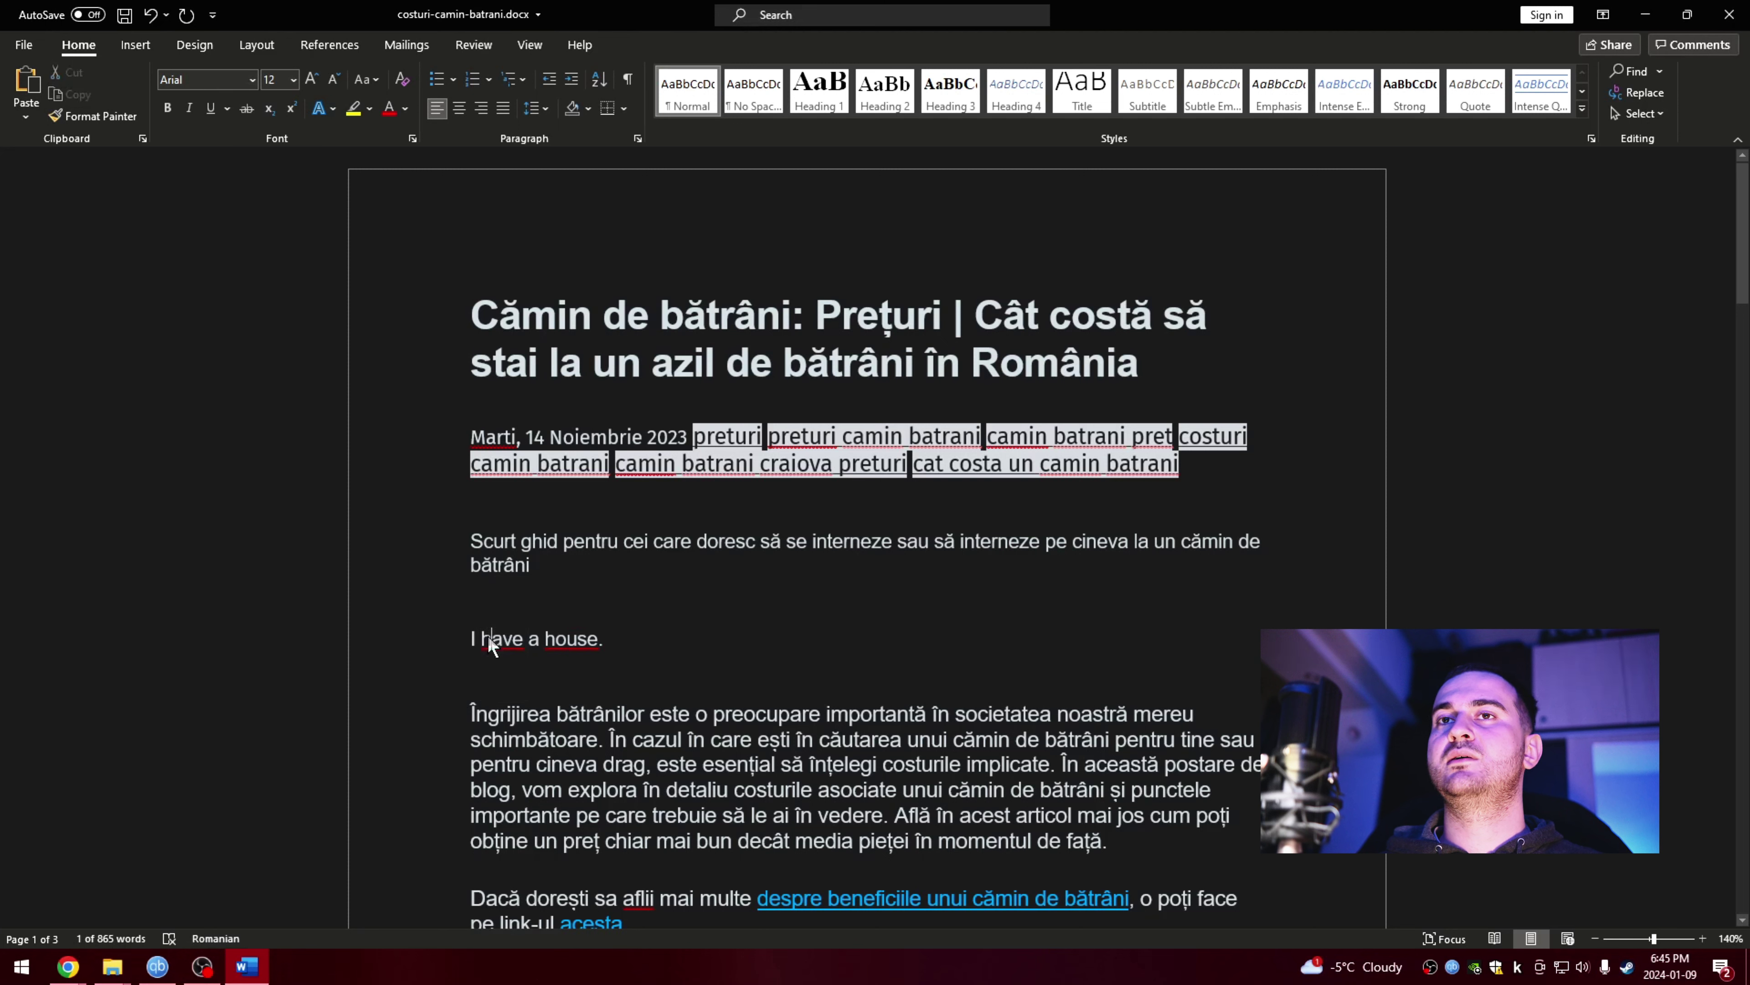
right_click(489, 637)
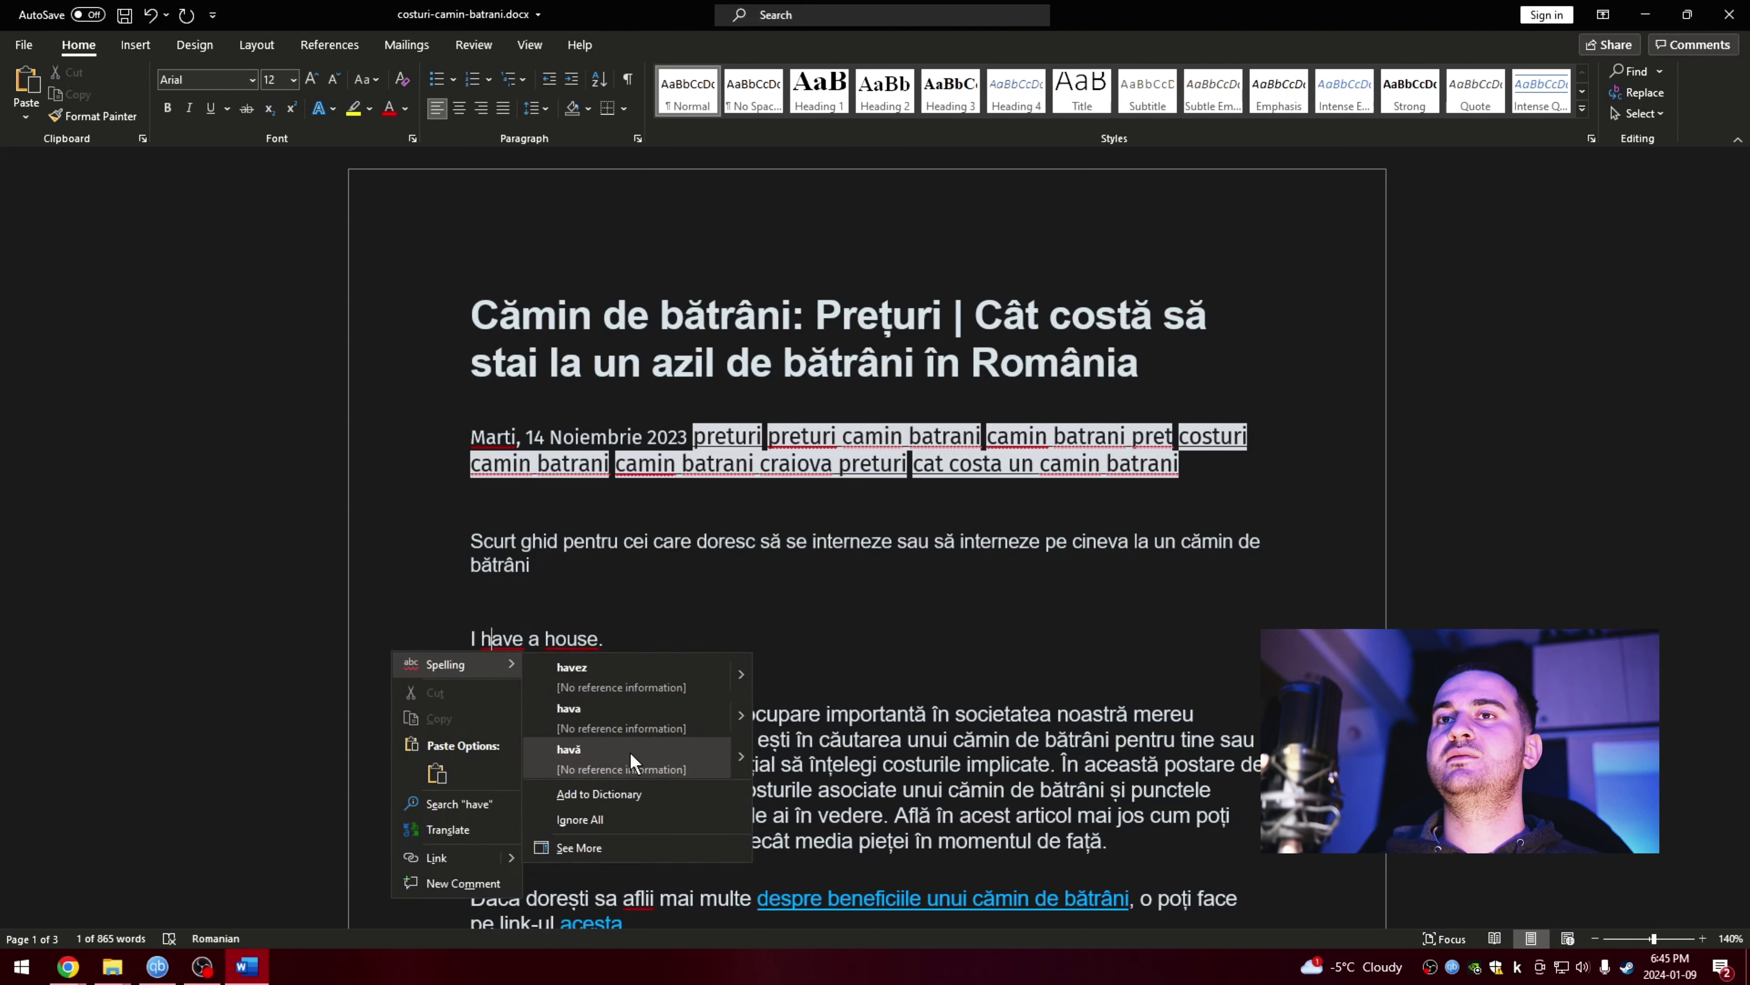
key("Escape")
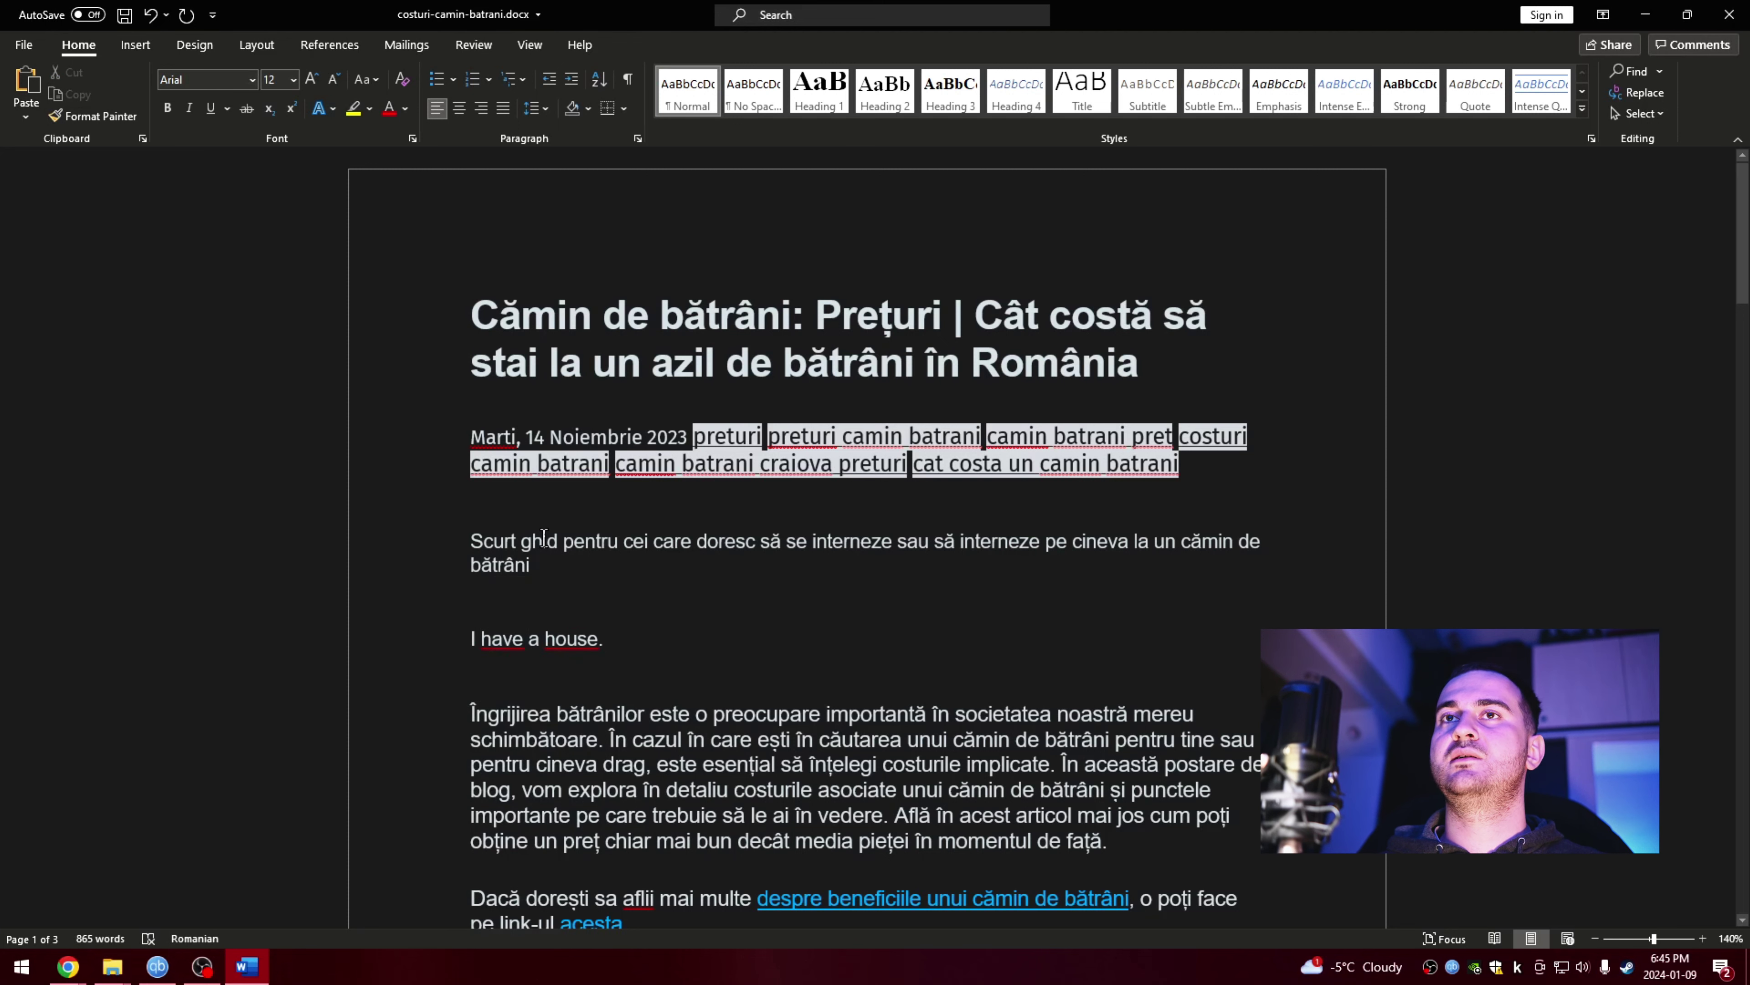
double_click(495, 439)
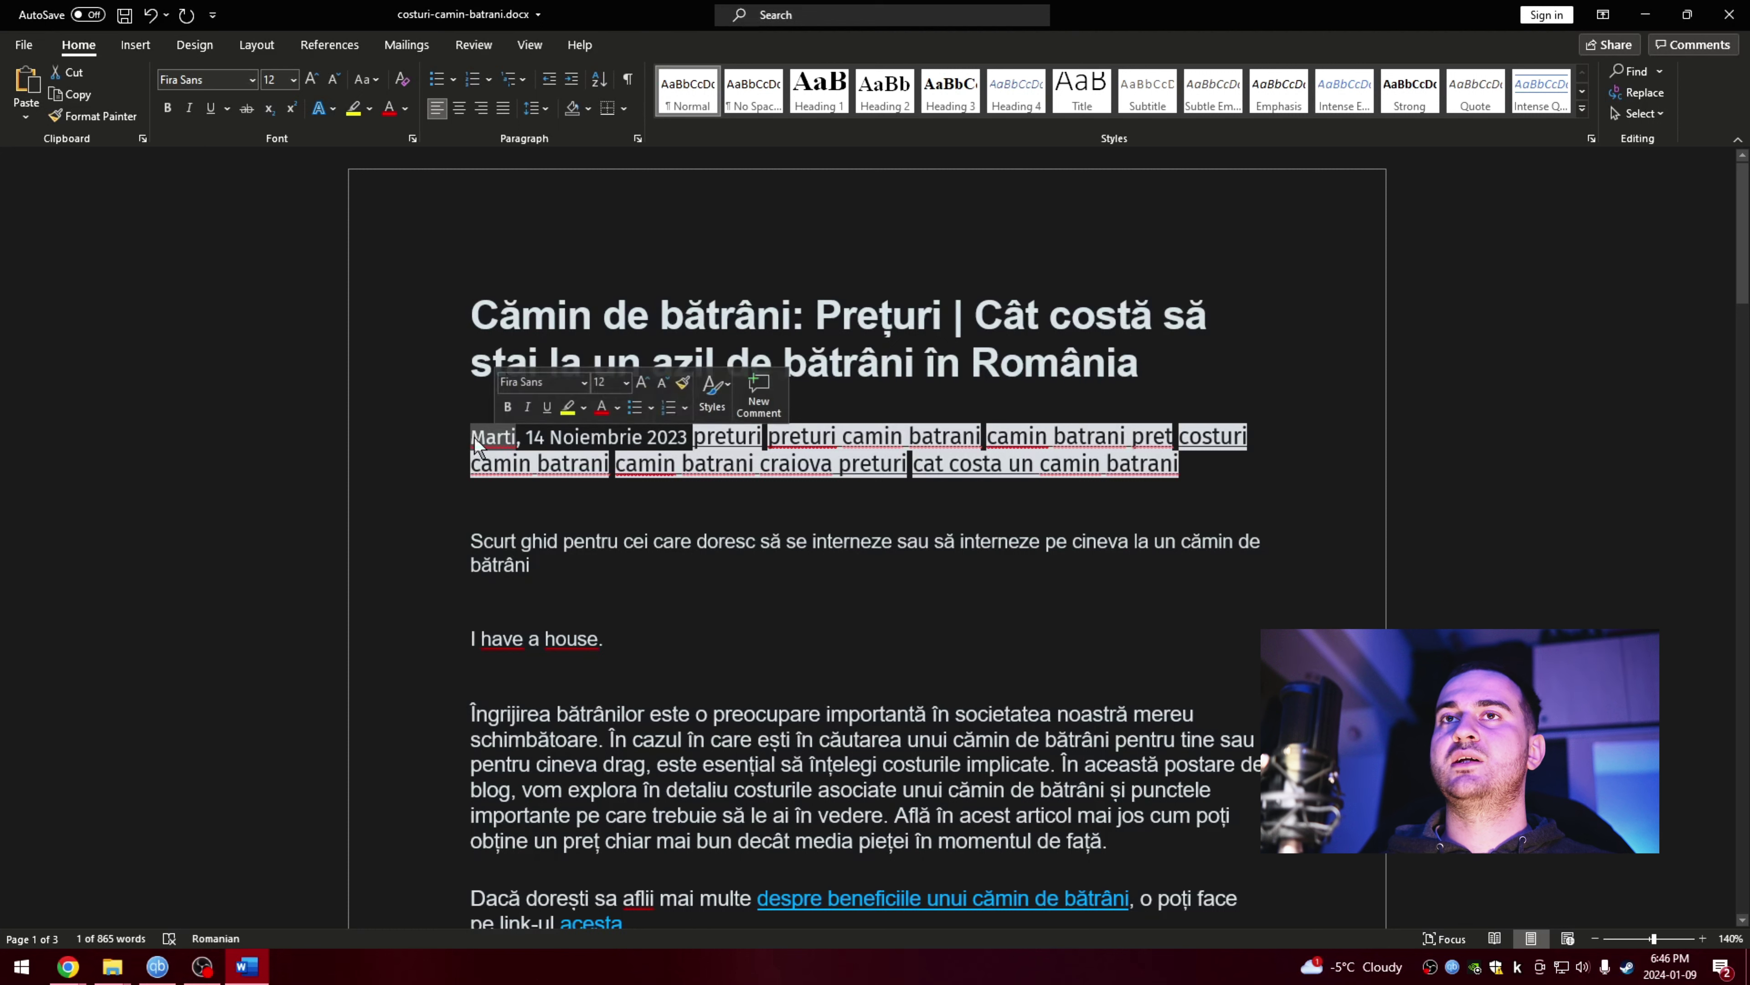
left_click(511, 439)
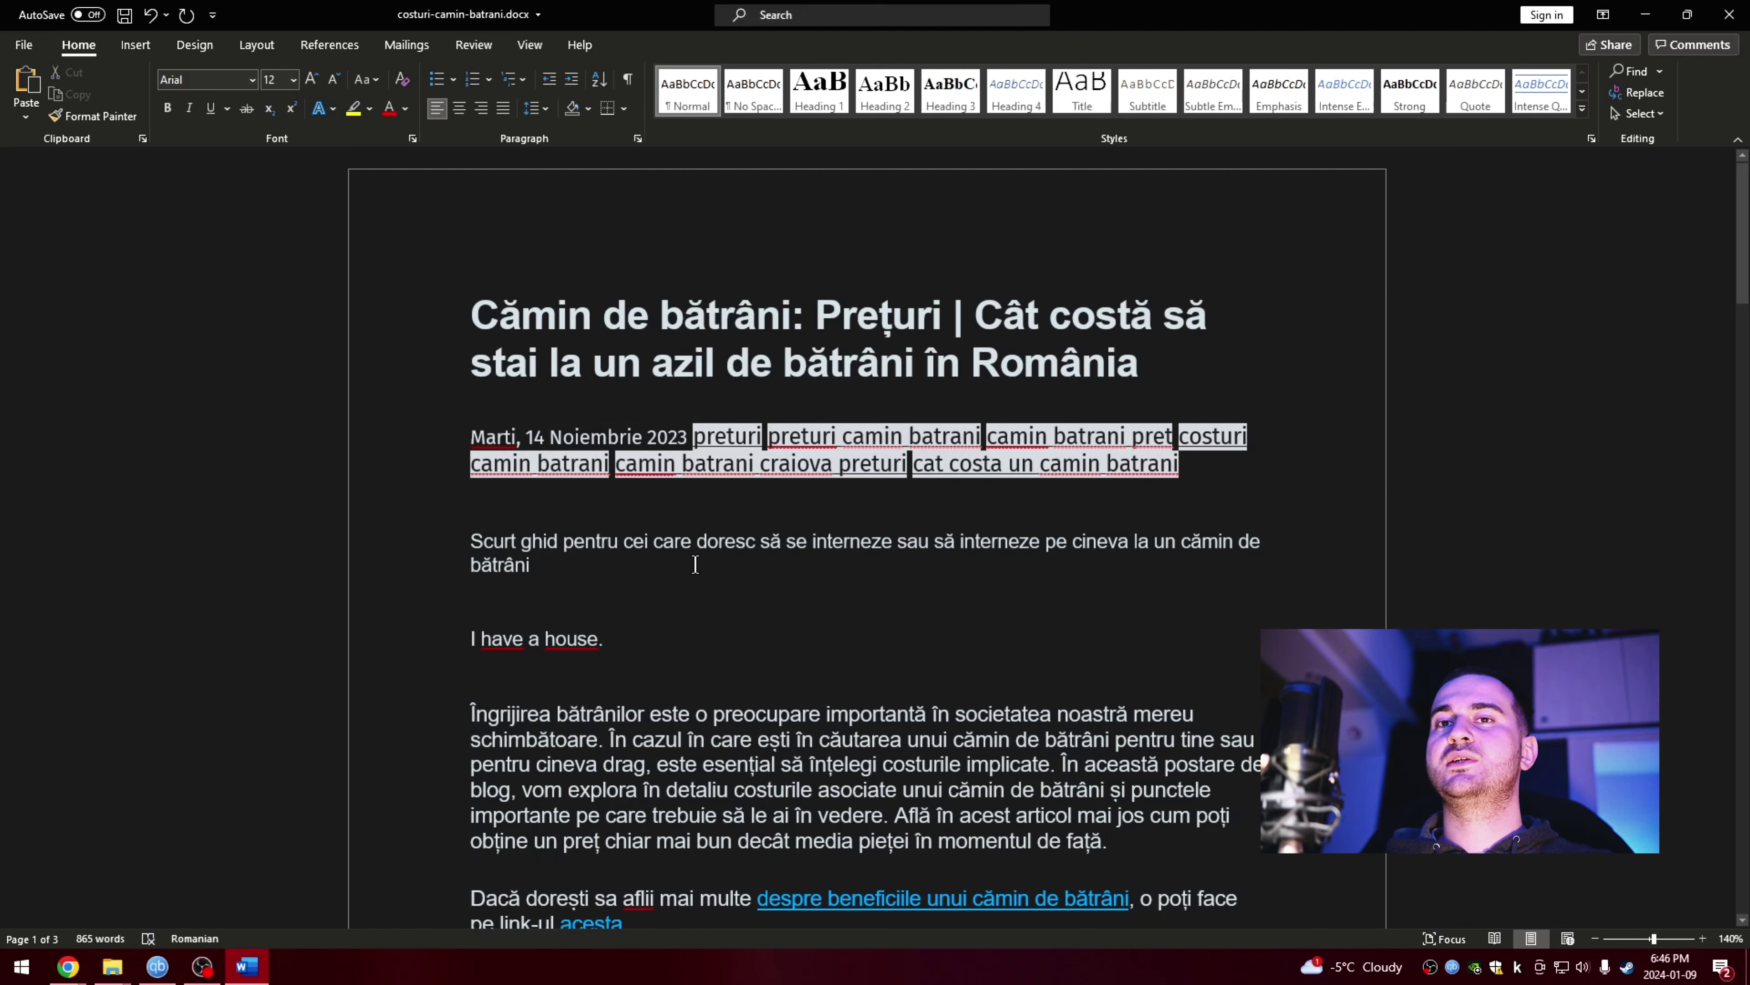
left_click(708, 542)
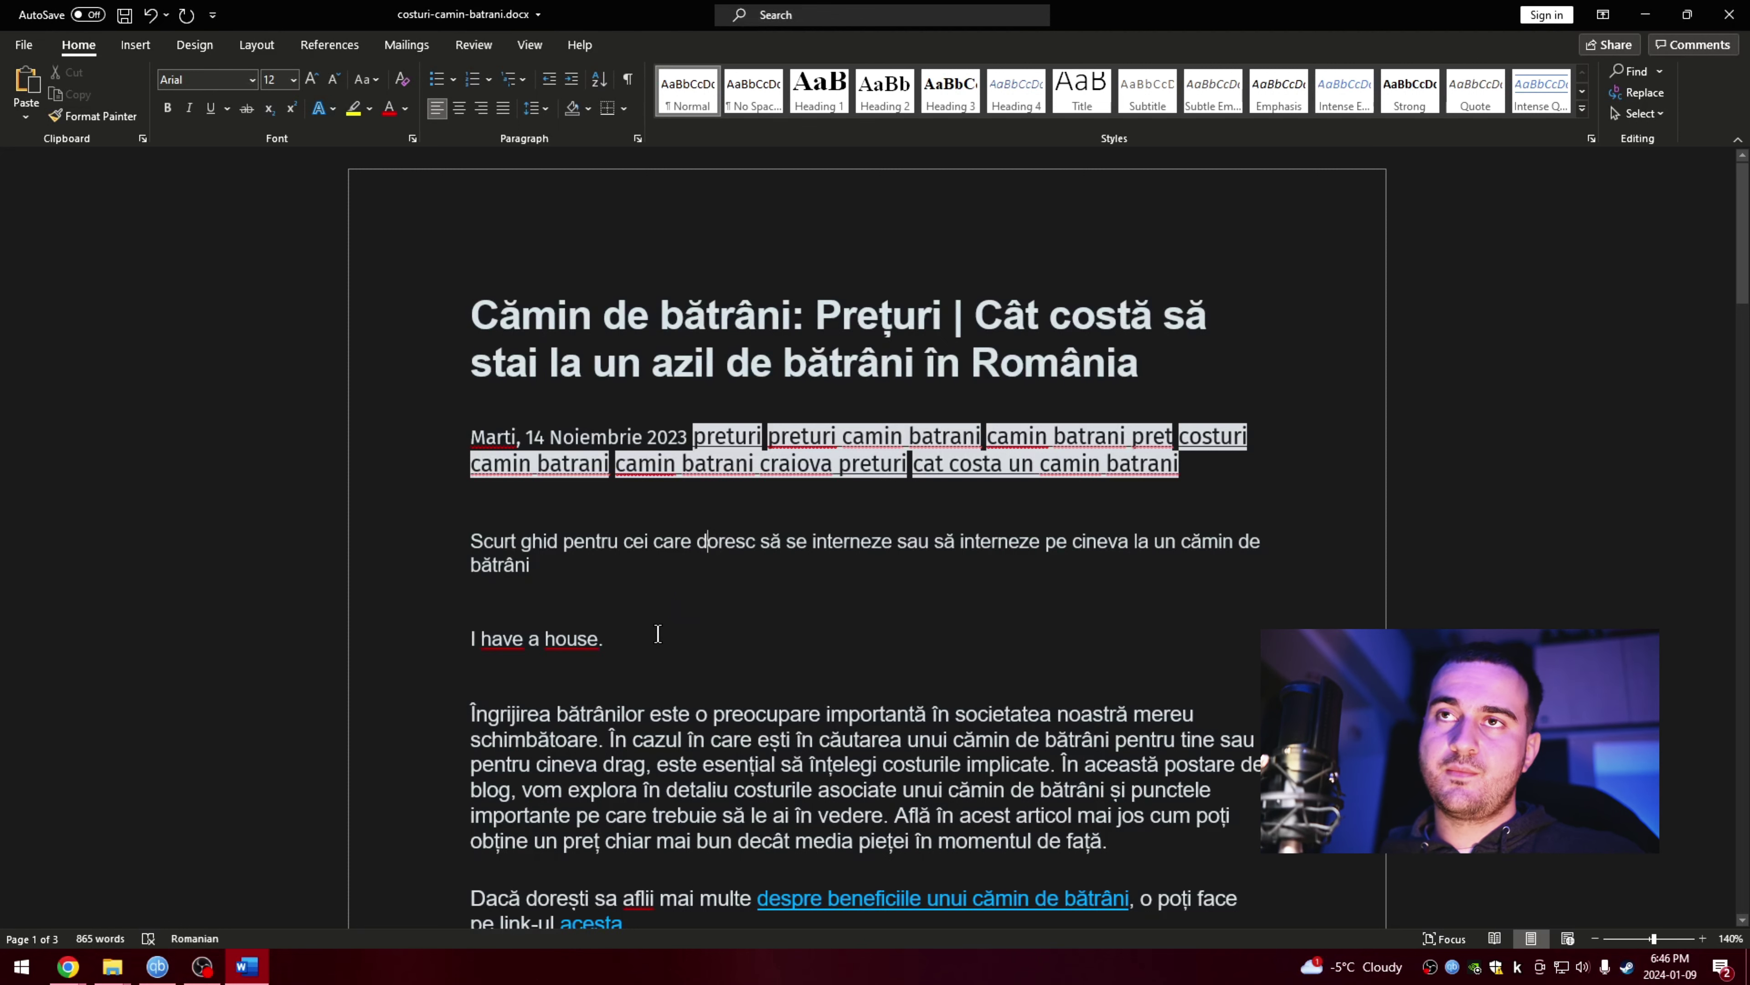
scroll(659, 634, "down", 1)
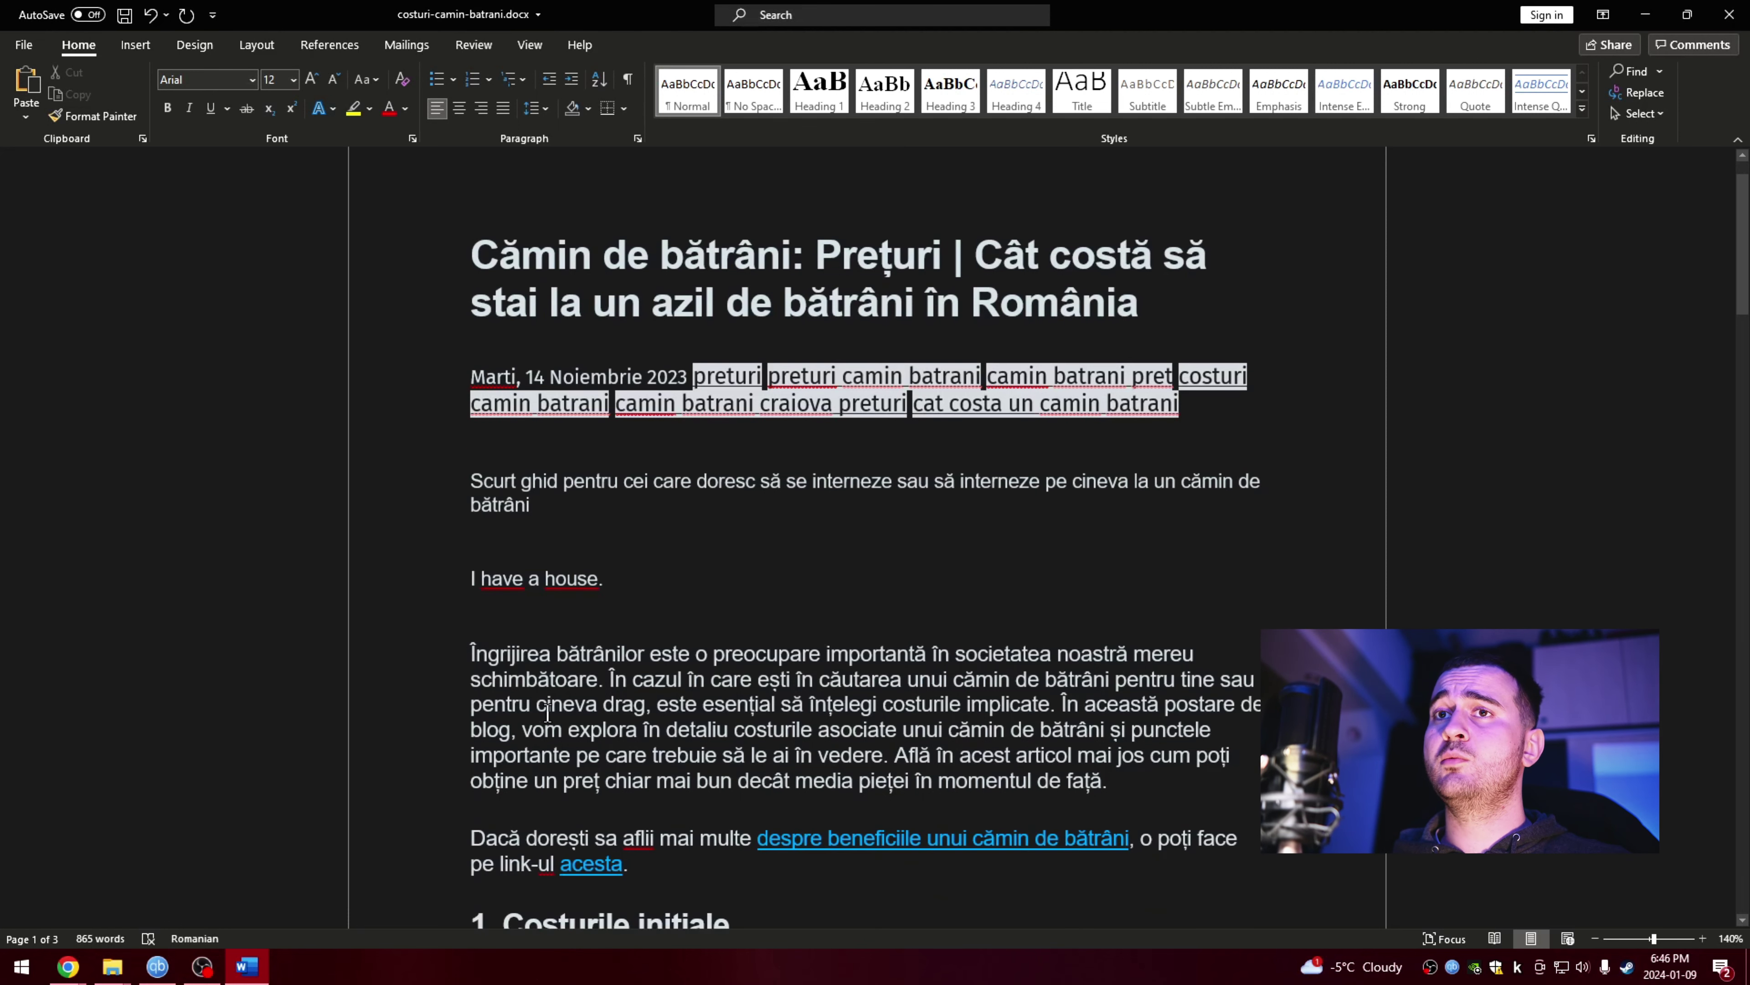
scroll(596, 802, "down", 1)
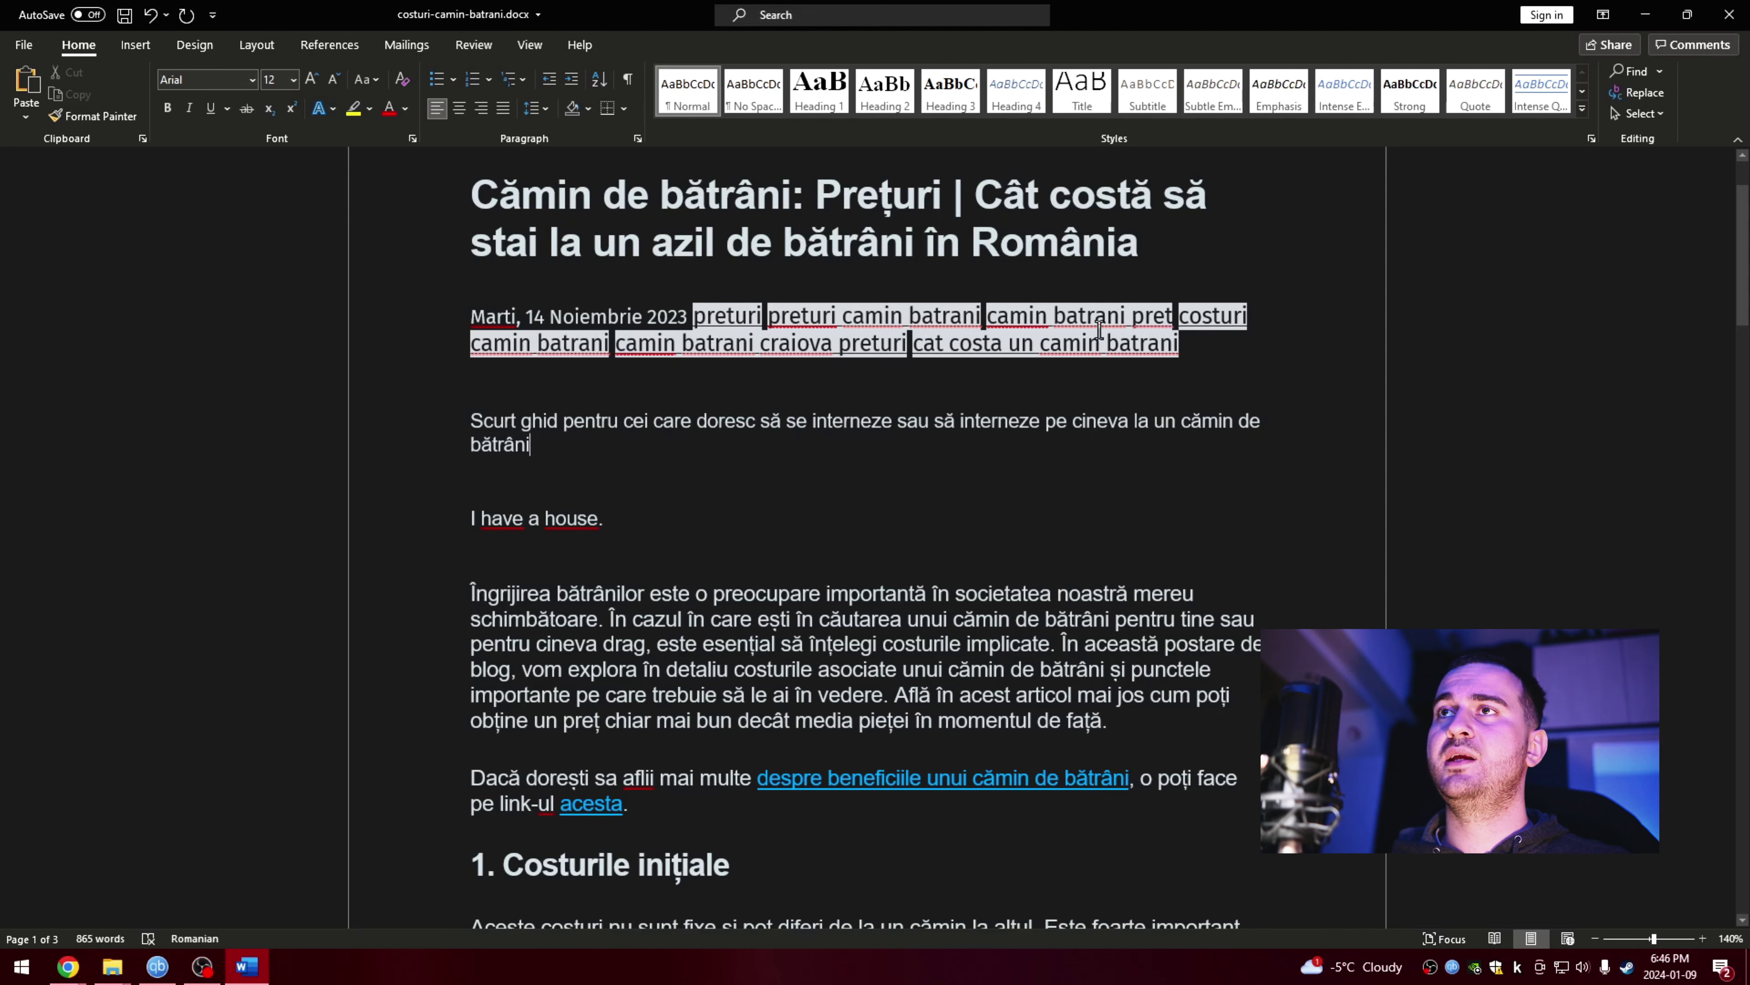
- Correct 'camin' to 'cămin' and 'sa' to 'să'
right_click(1015, 316)
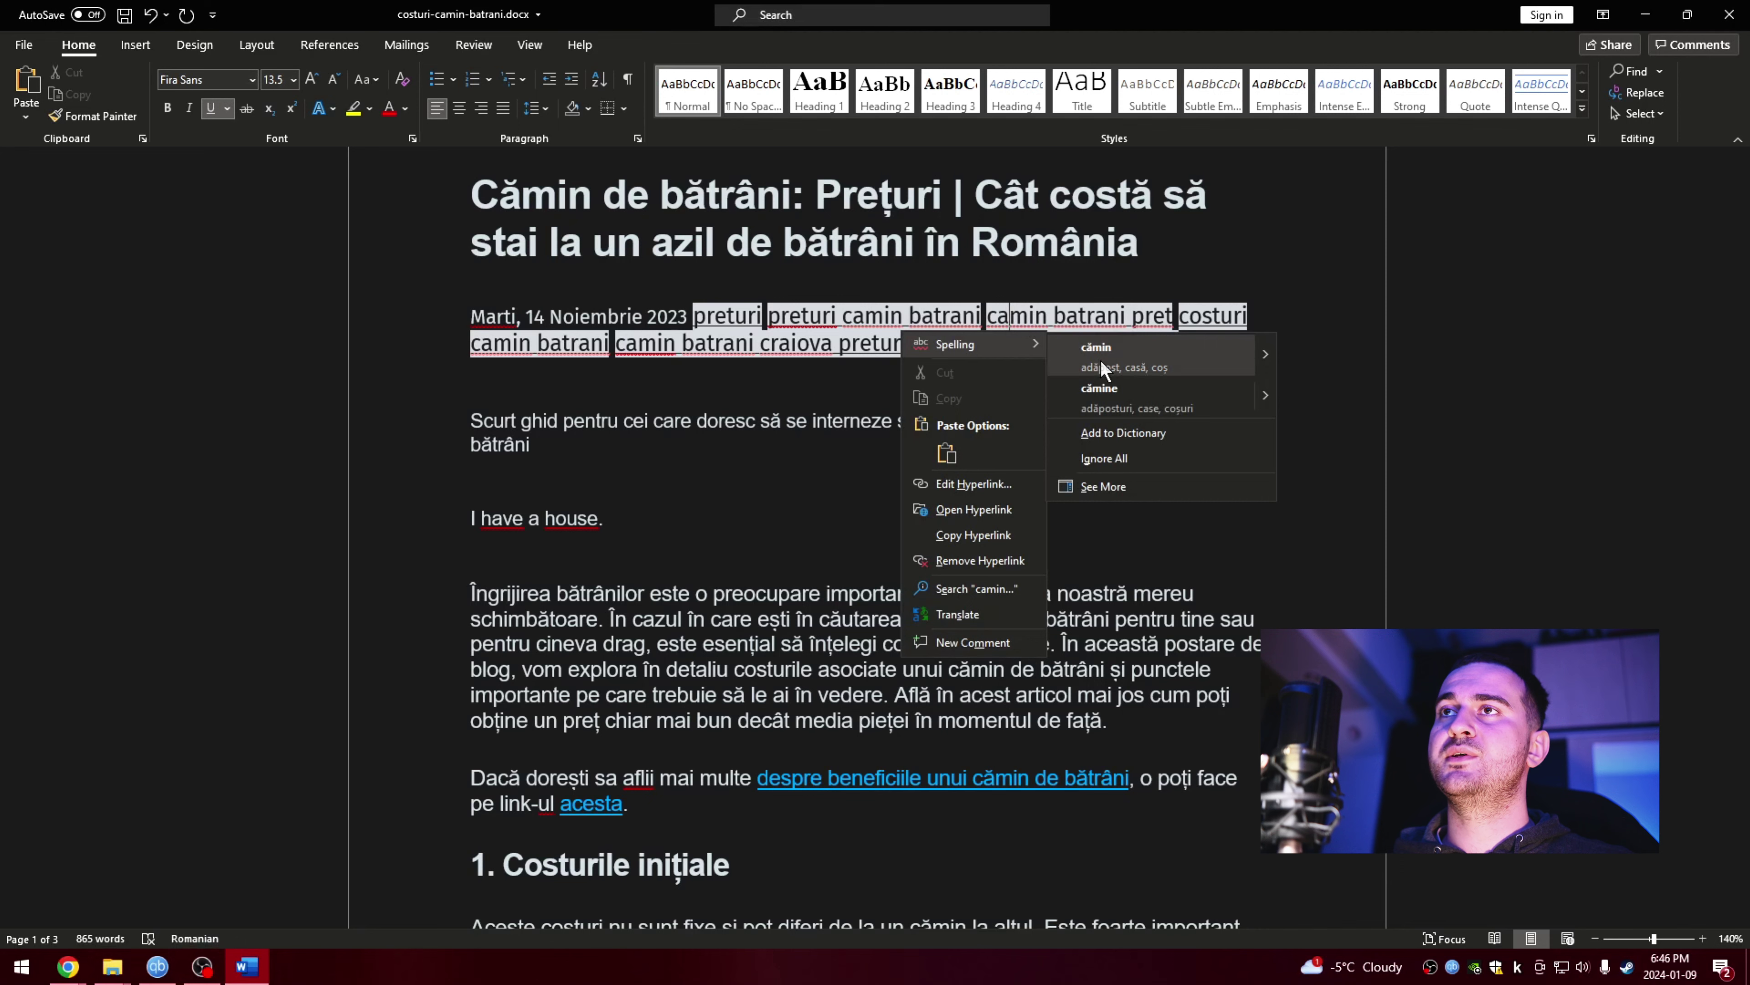
left_click(1101, 360)
scroll(522, 537, "down", 1)
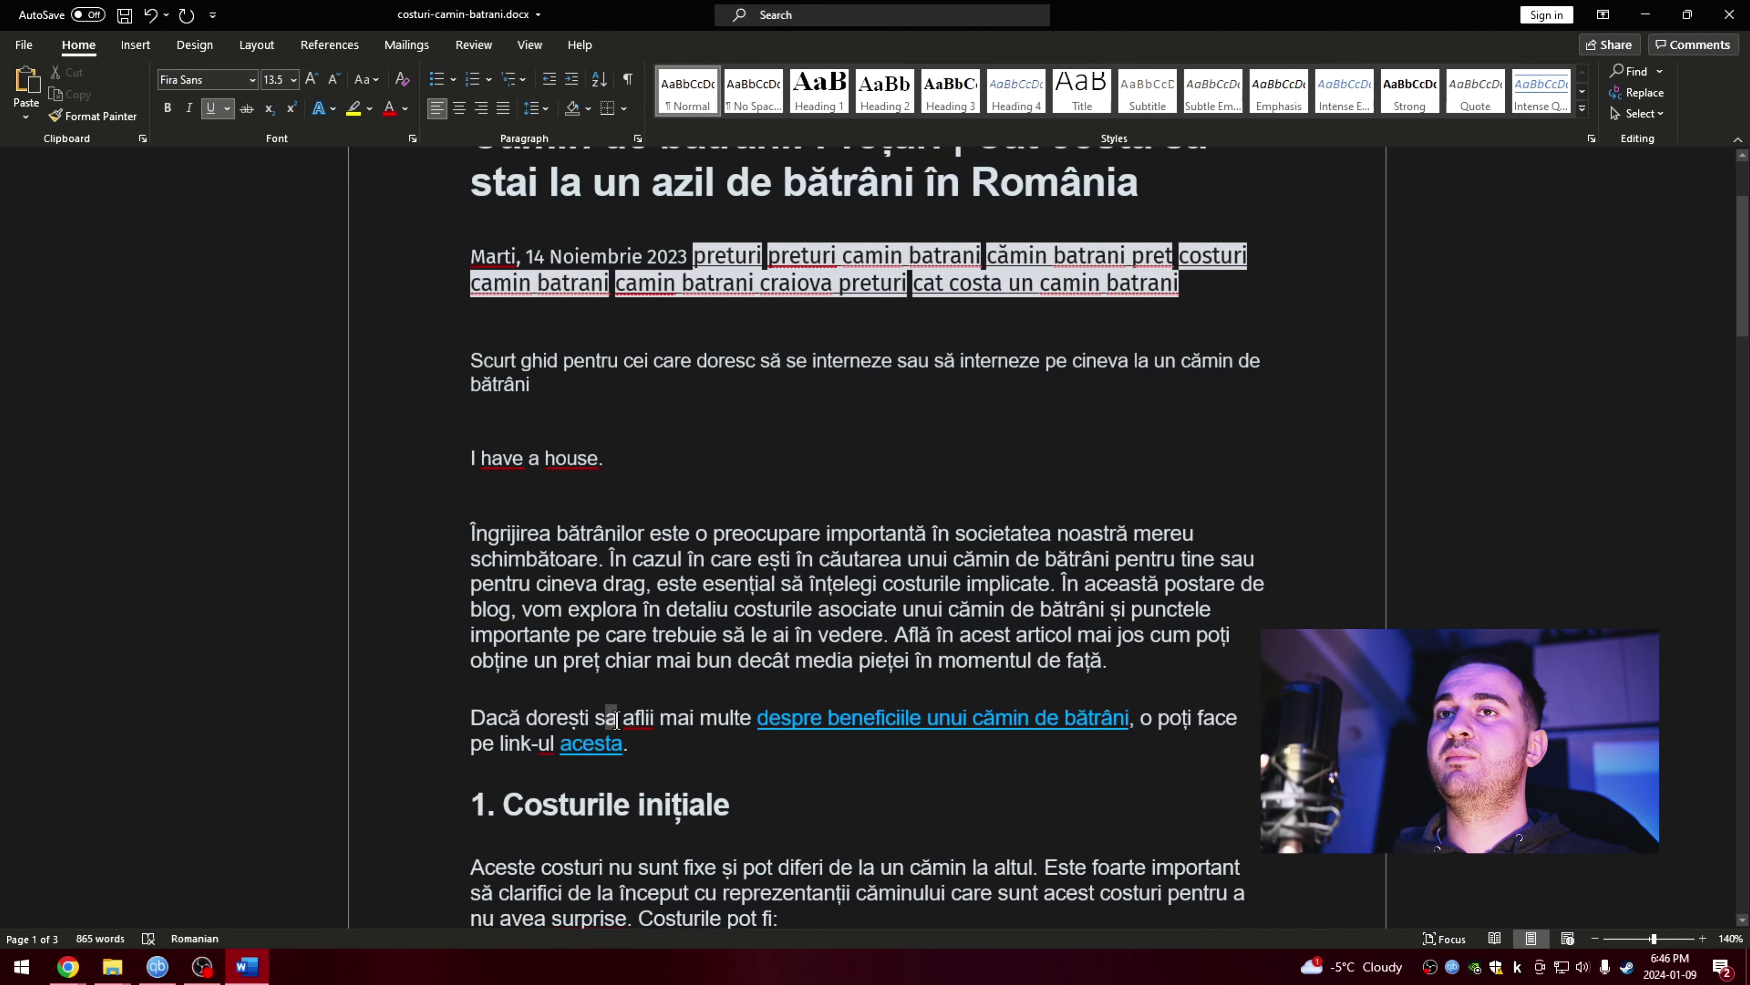
left_click_drag(606, 720, 617, 721)
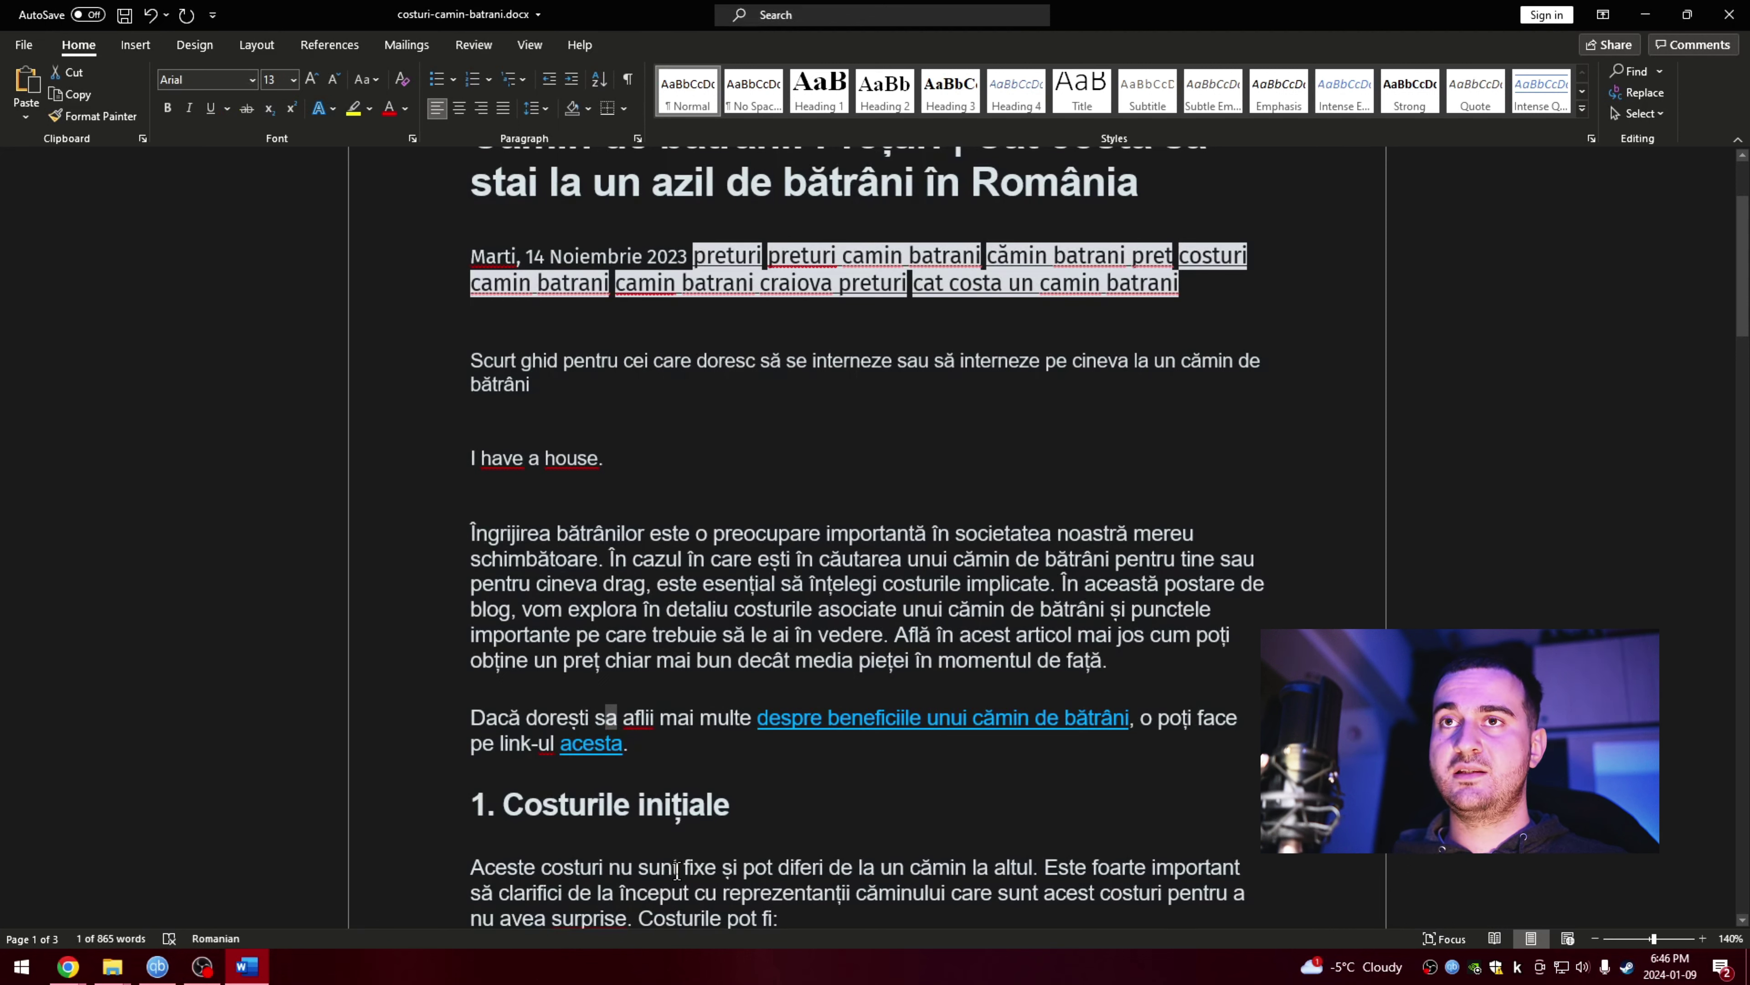
type("ă")
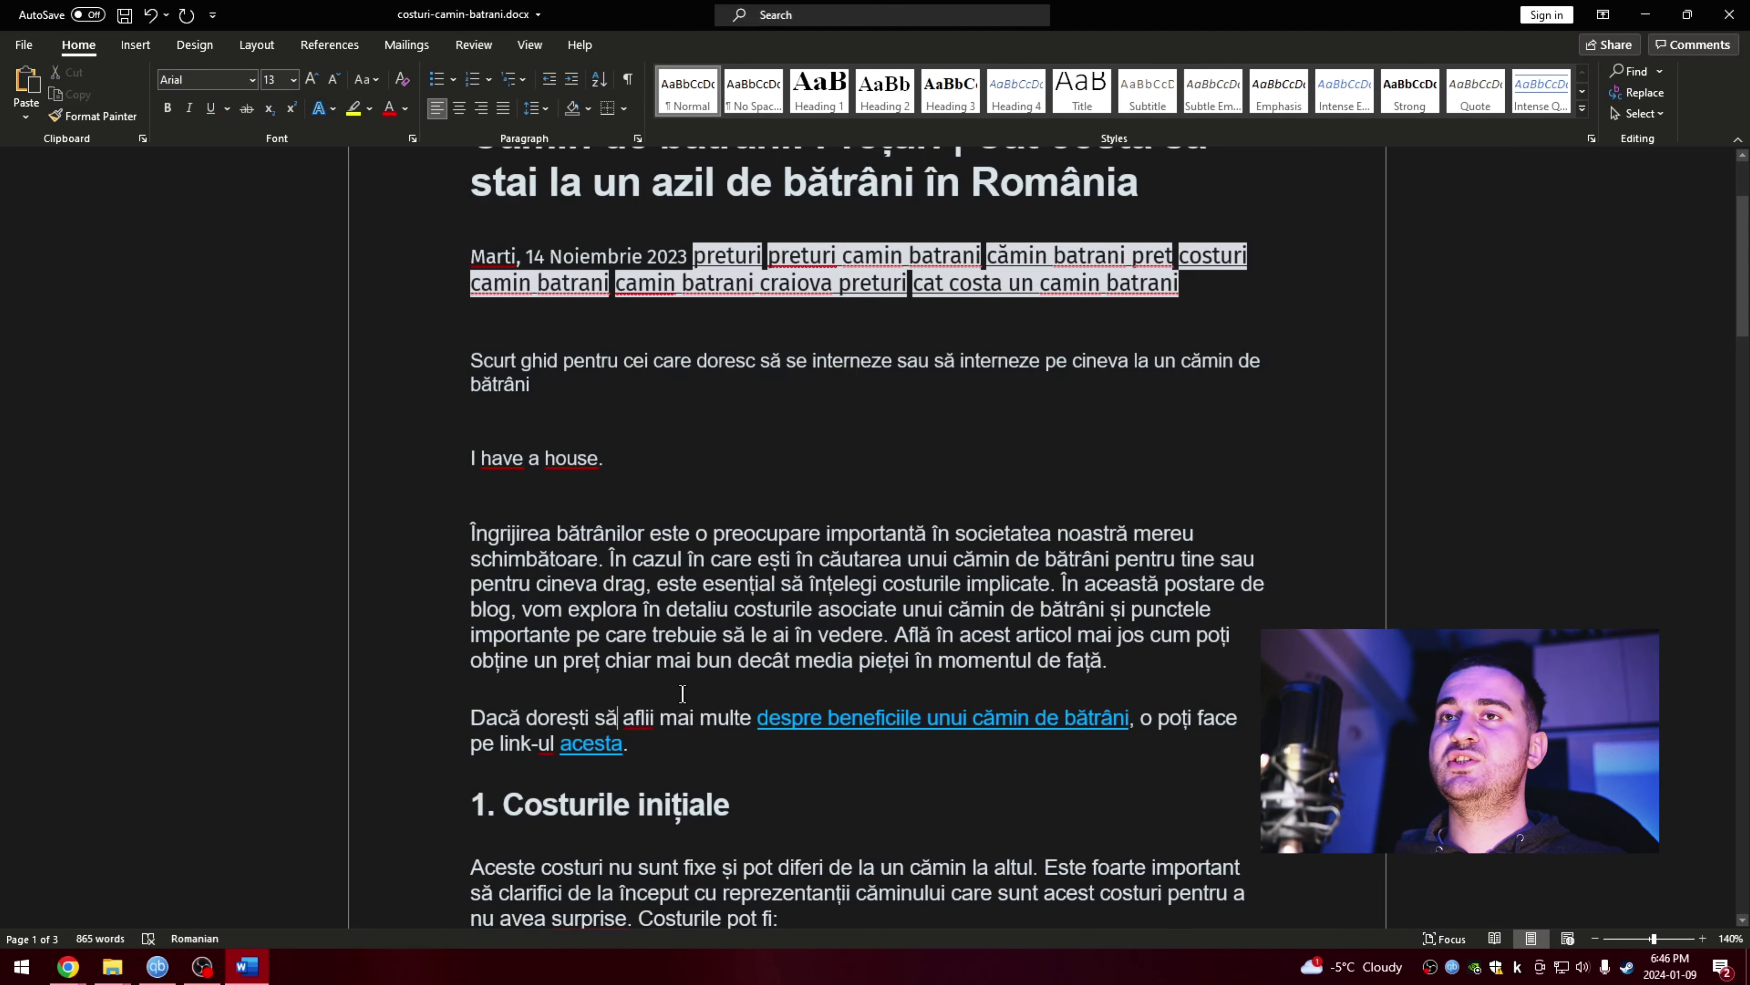
- Fix 'aflii' to 'afli' and 'surprise' to 'surprize' using Romanian spelling suggestions
right_click(639, 717)
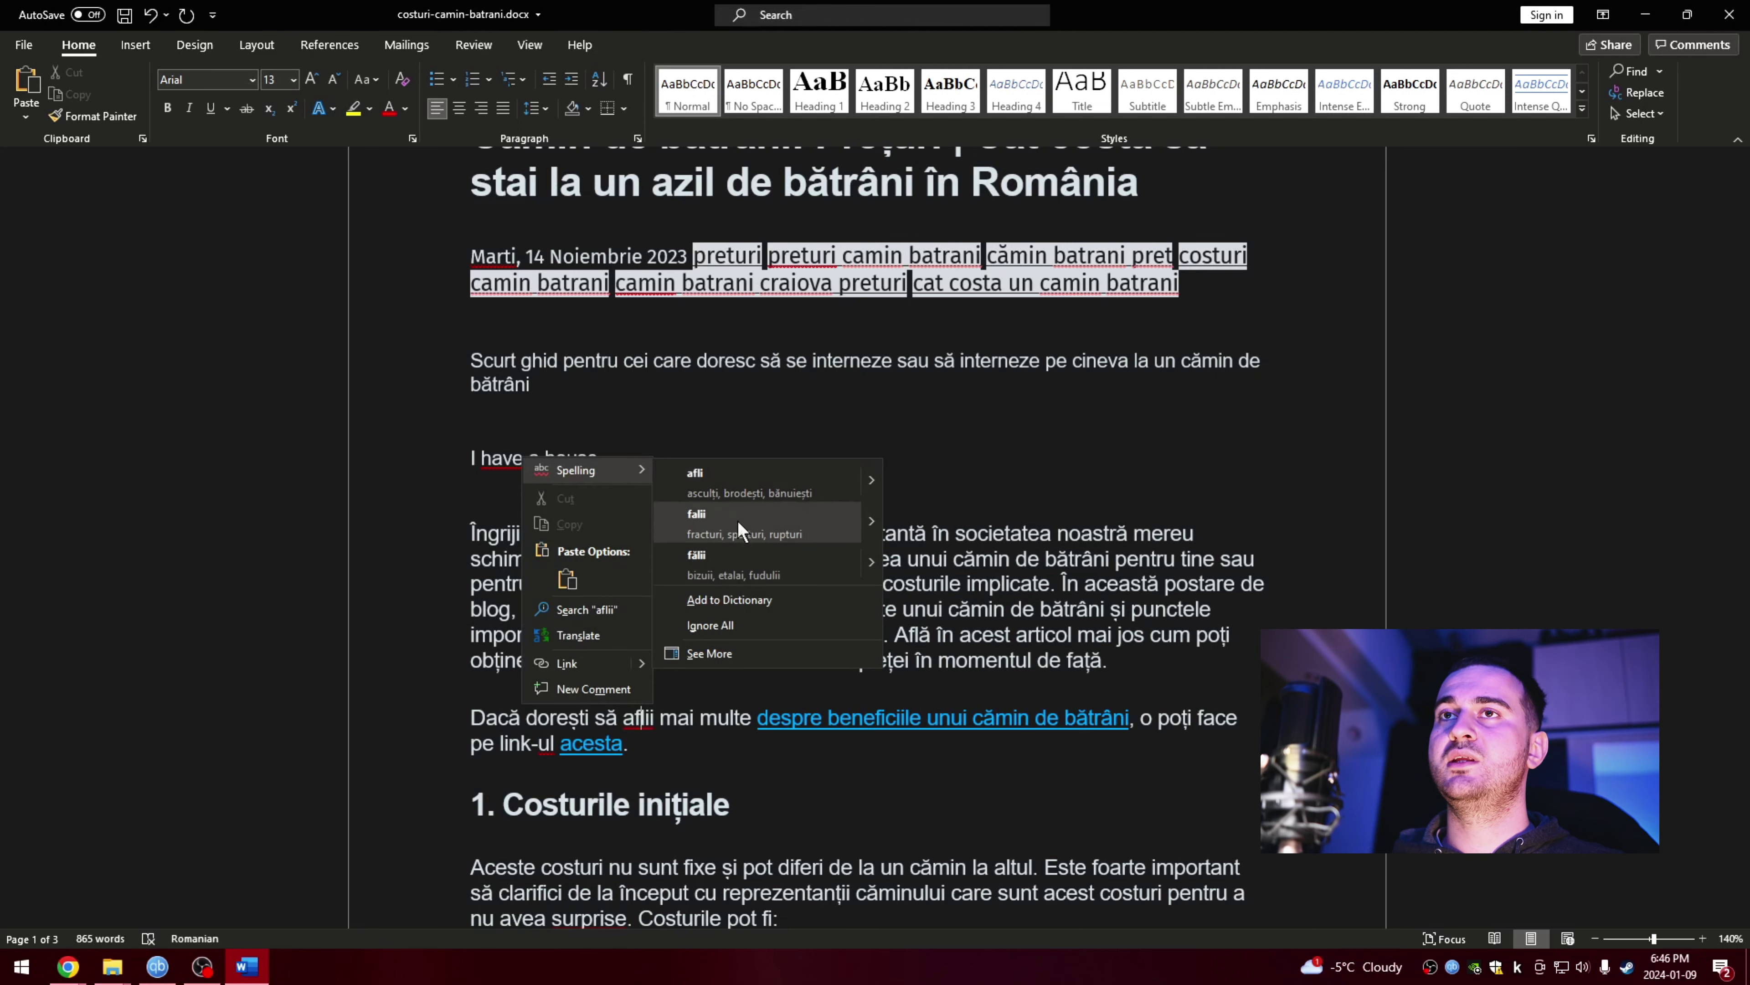
left_click(734, 483)
scroll(584, 616, "down", 3)
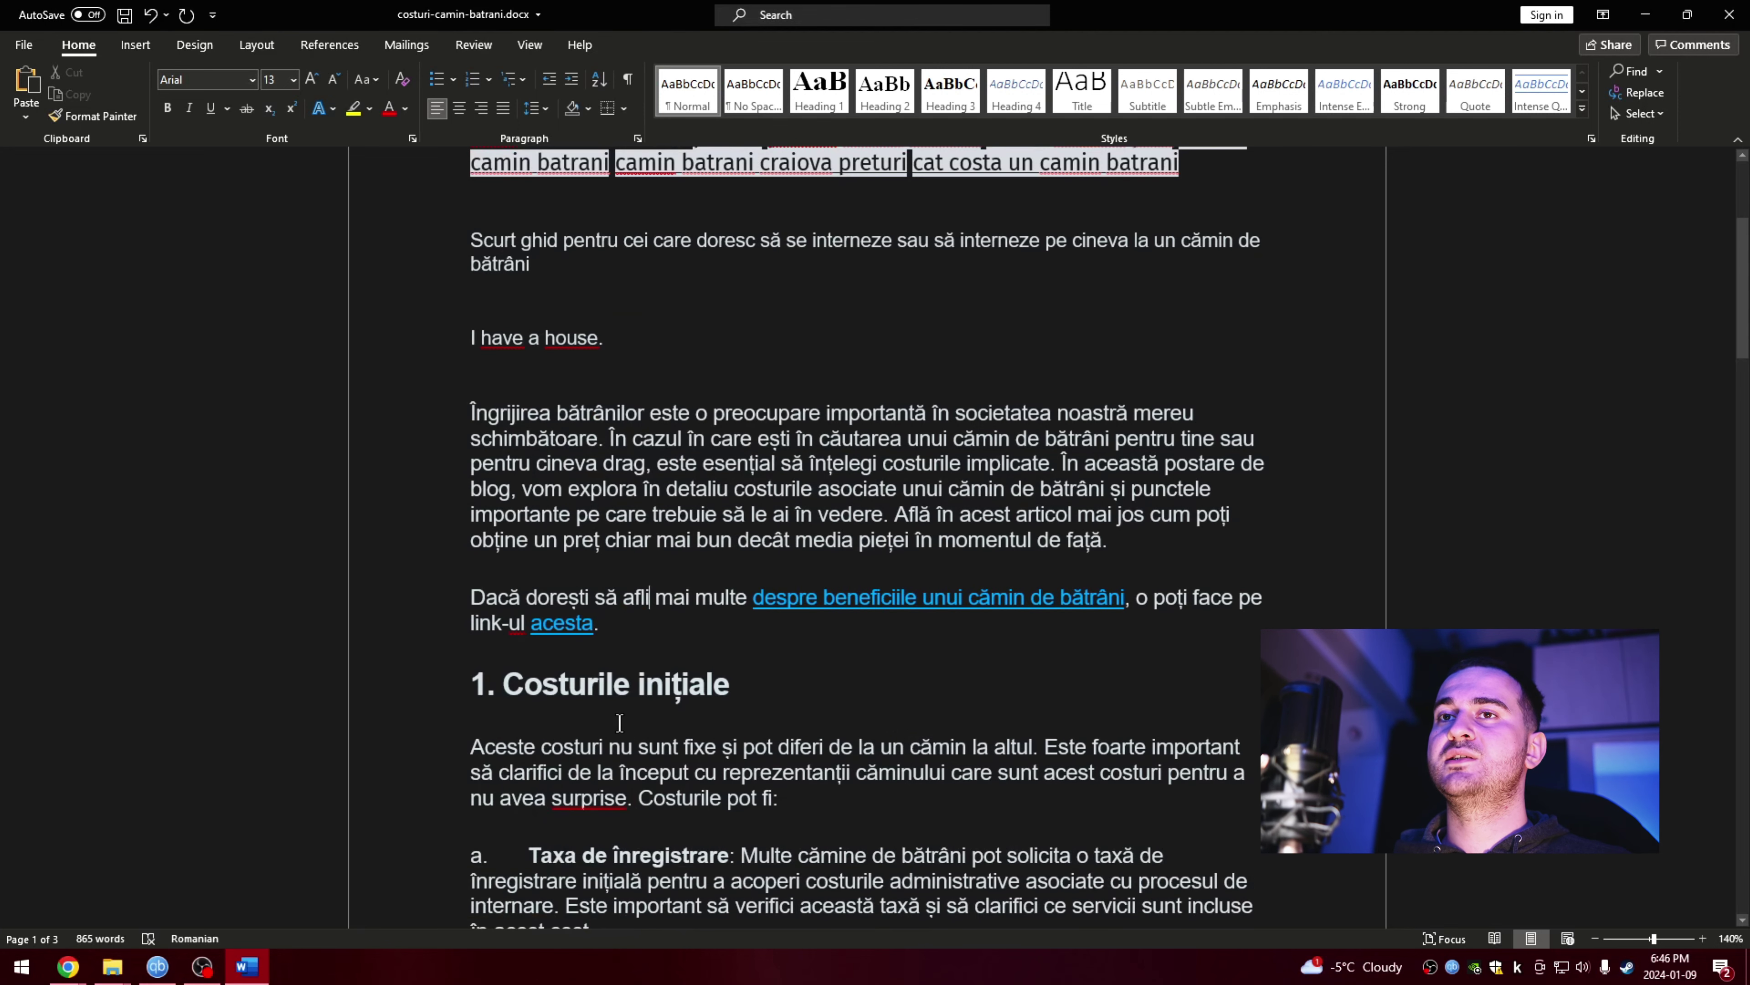
scroll(620, 722, "down", 3)
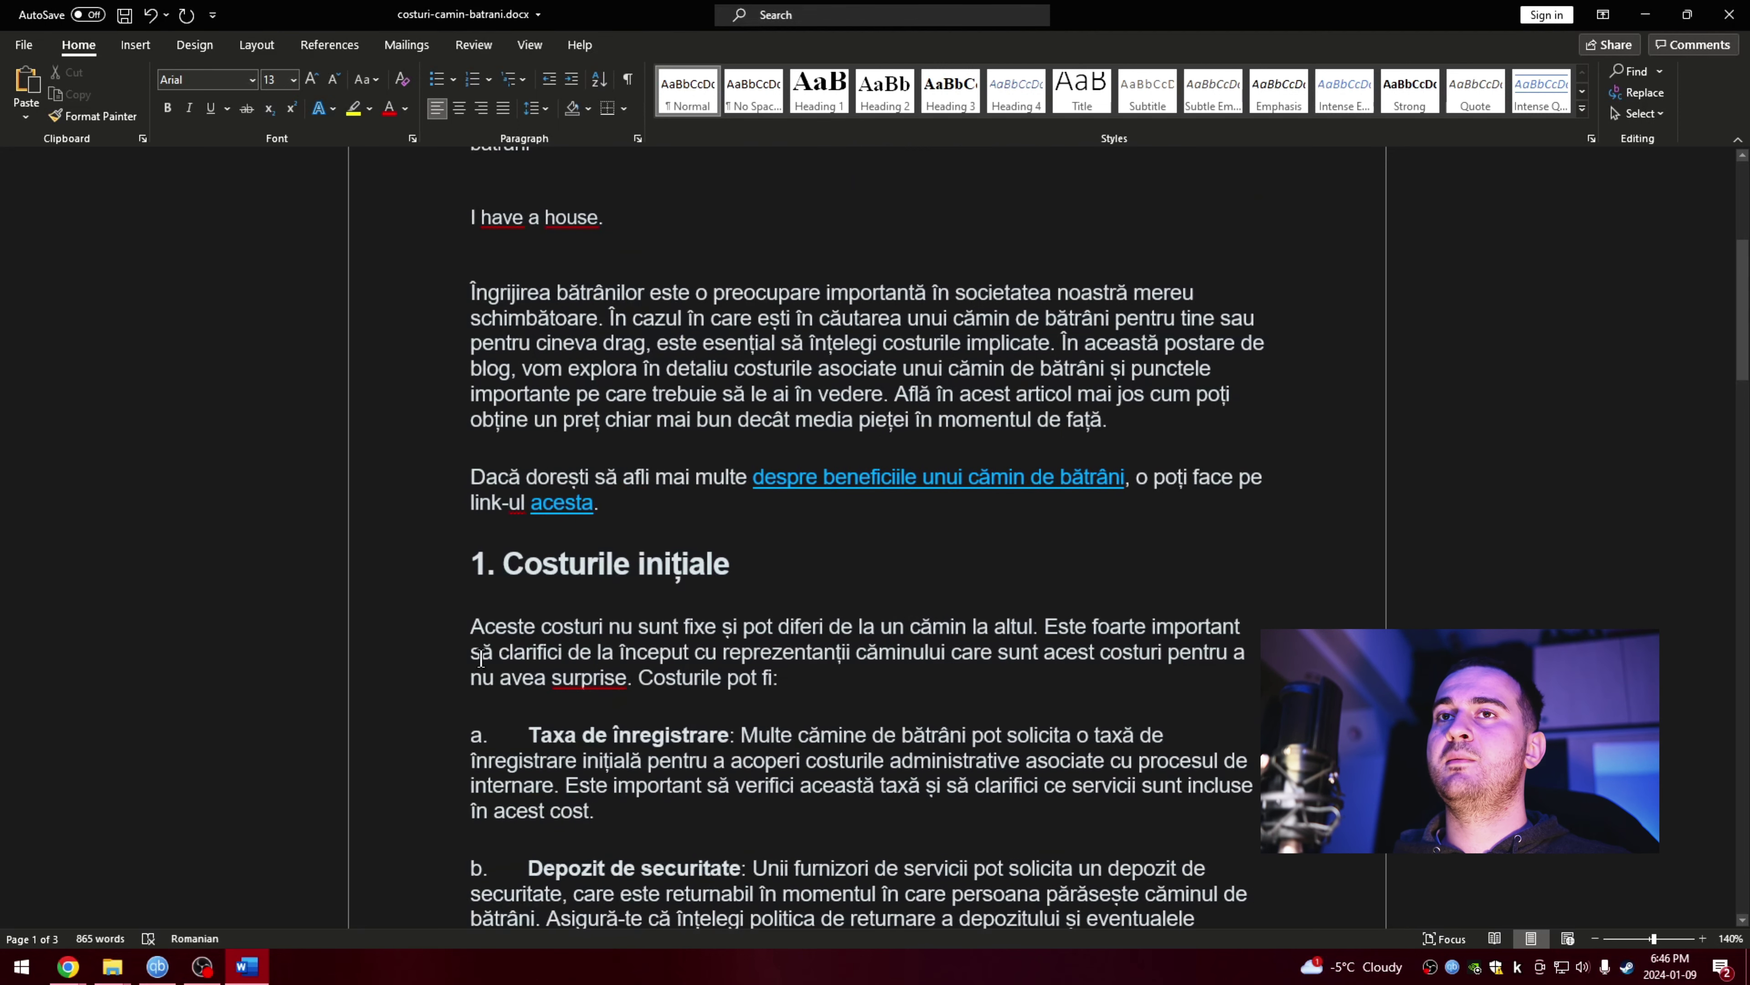
double_click(578, 676)
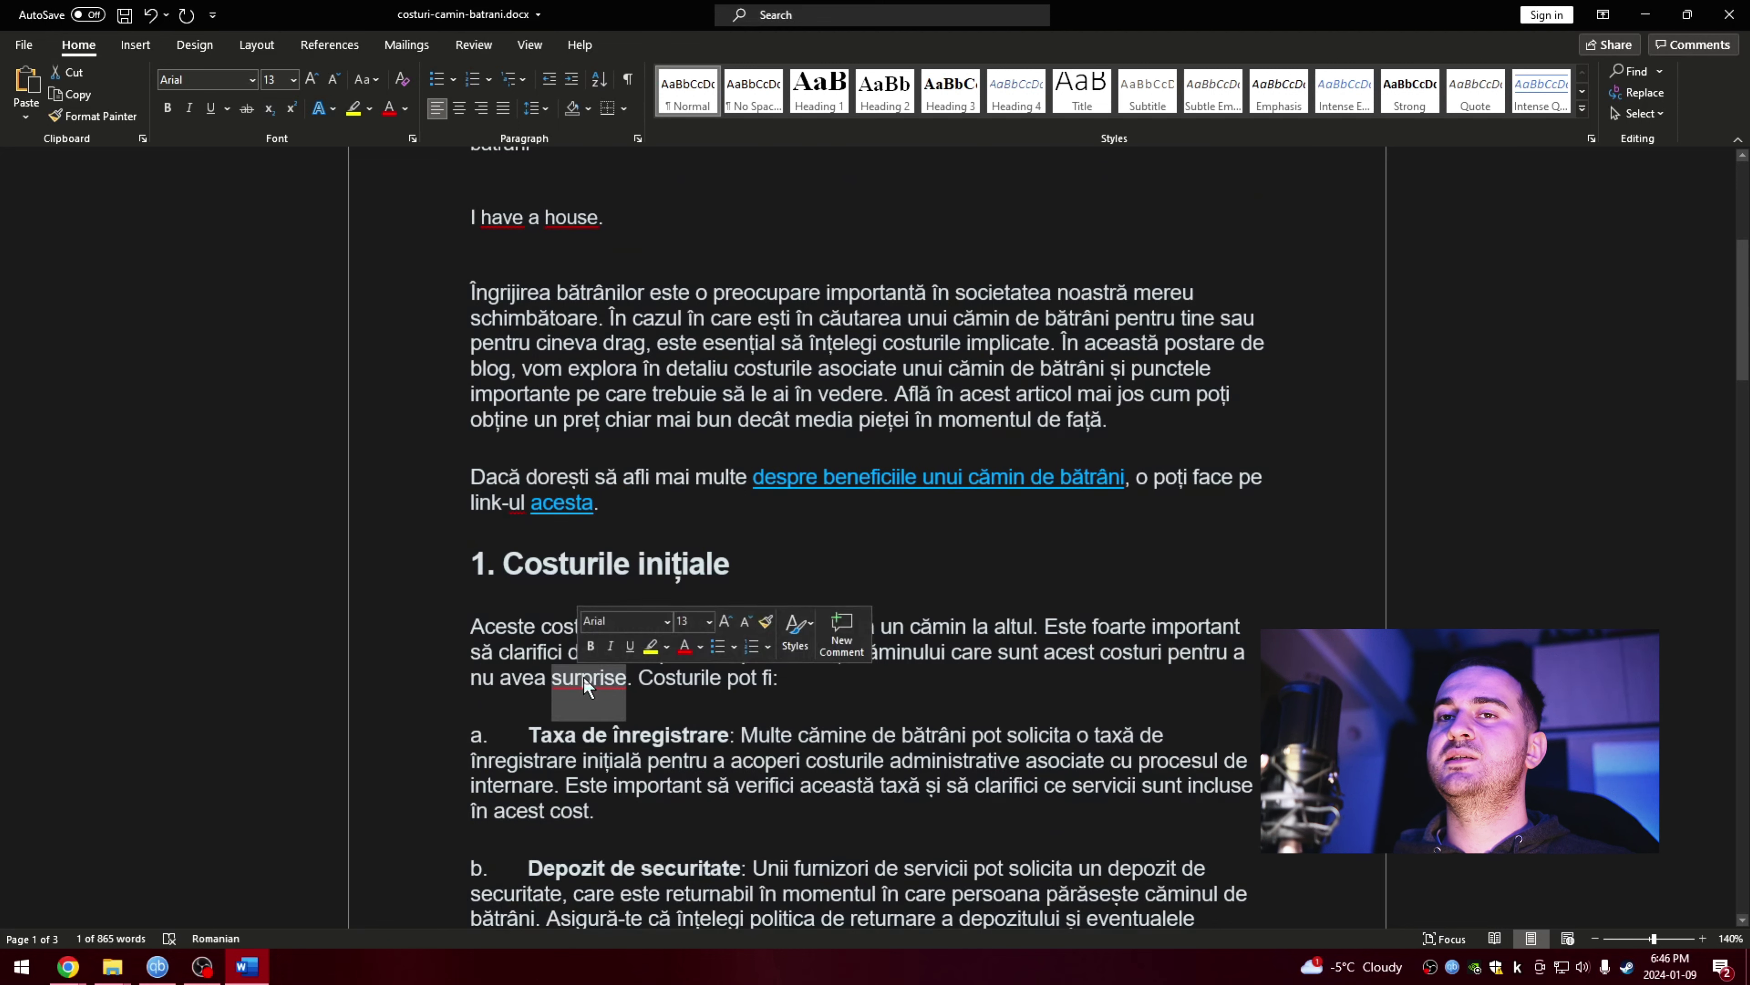
left_click(585, 683)
right_click(590, 682)
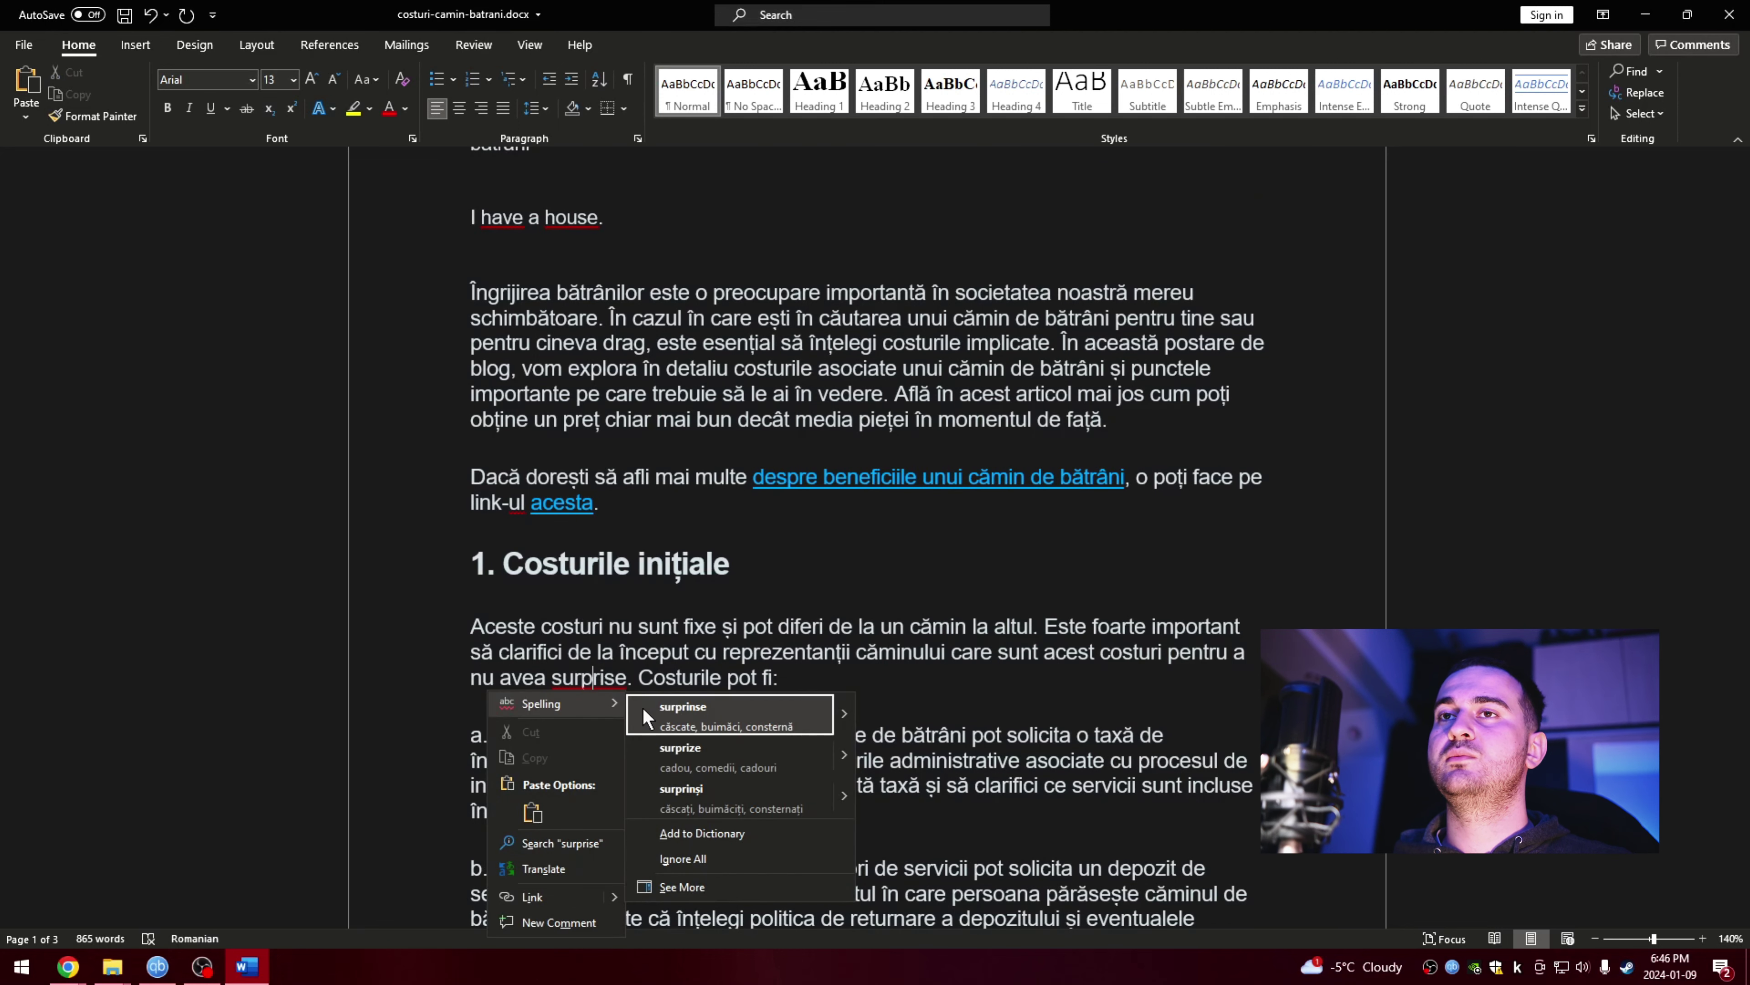
left_click(708, 770)
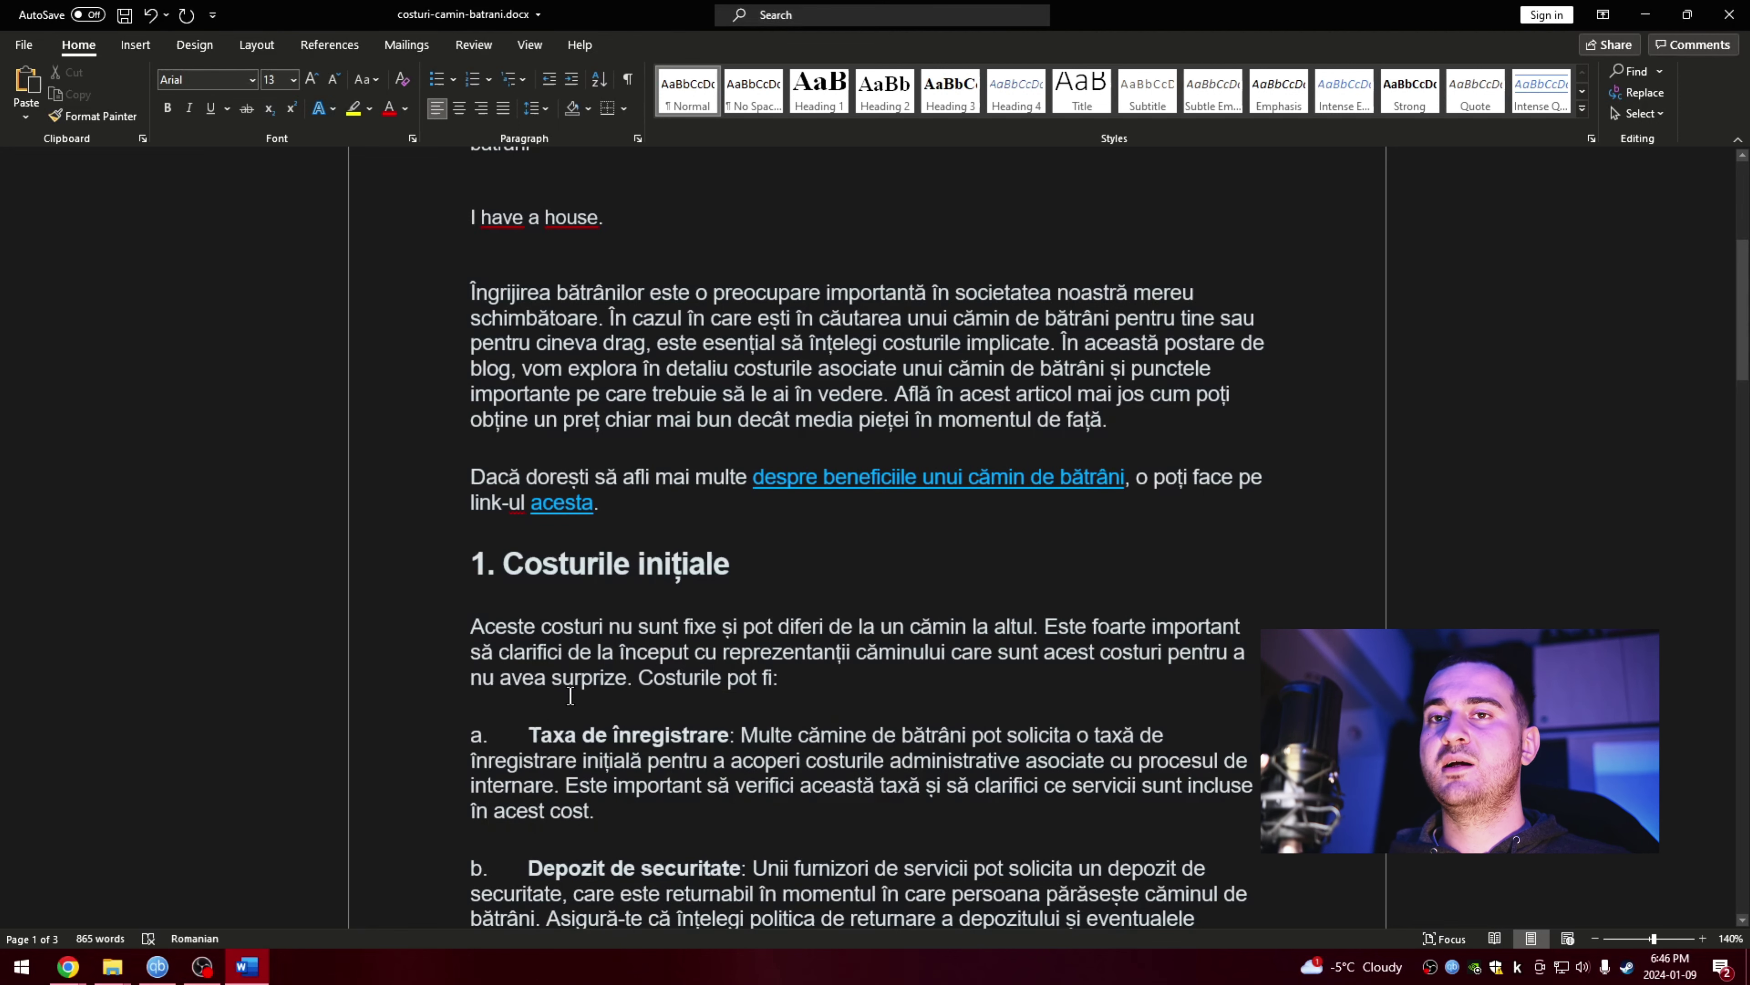
scroll(571, 695, "down", 2)
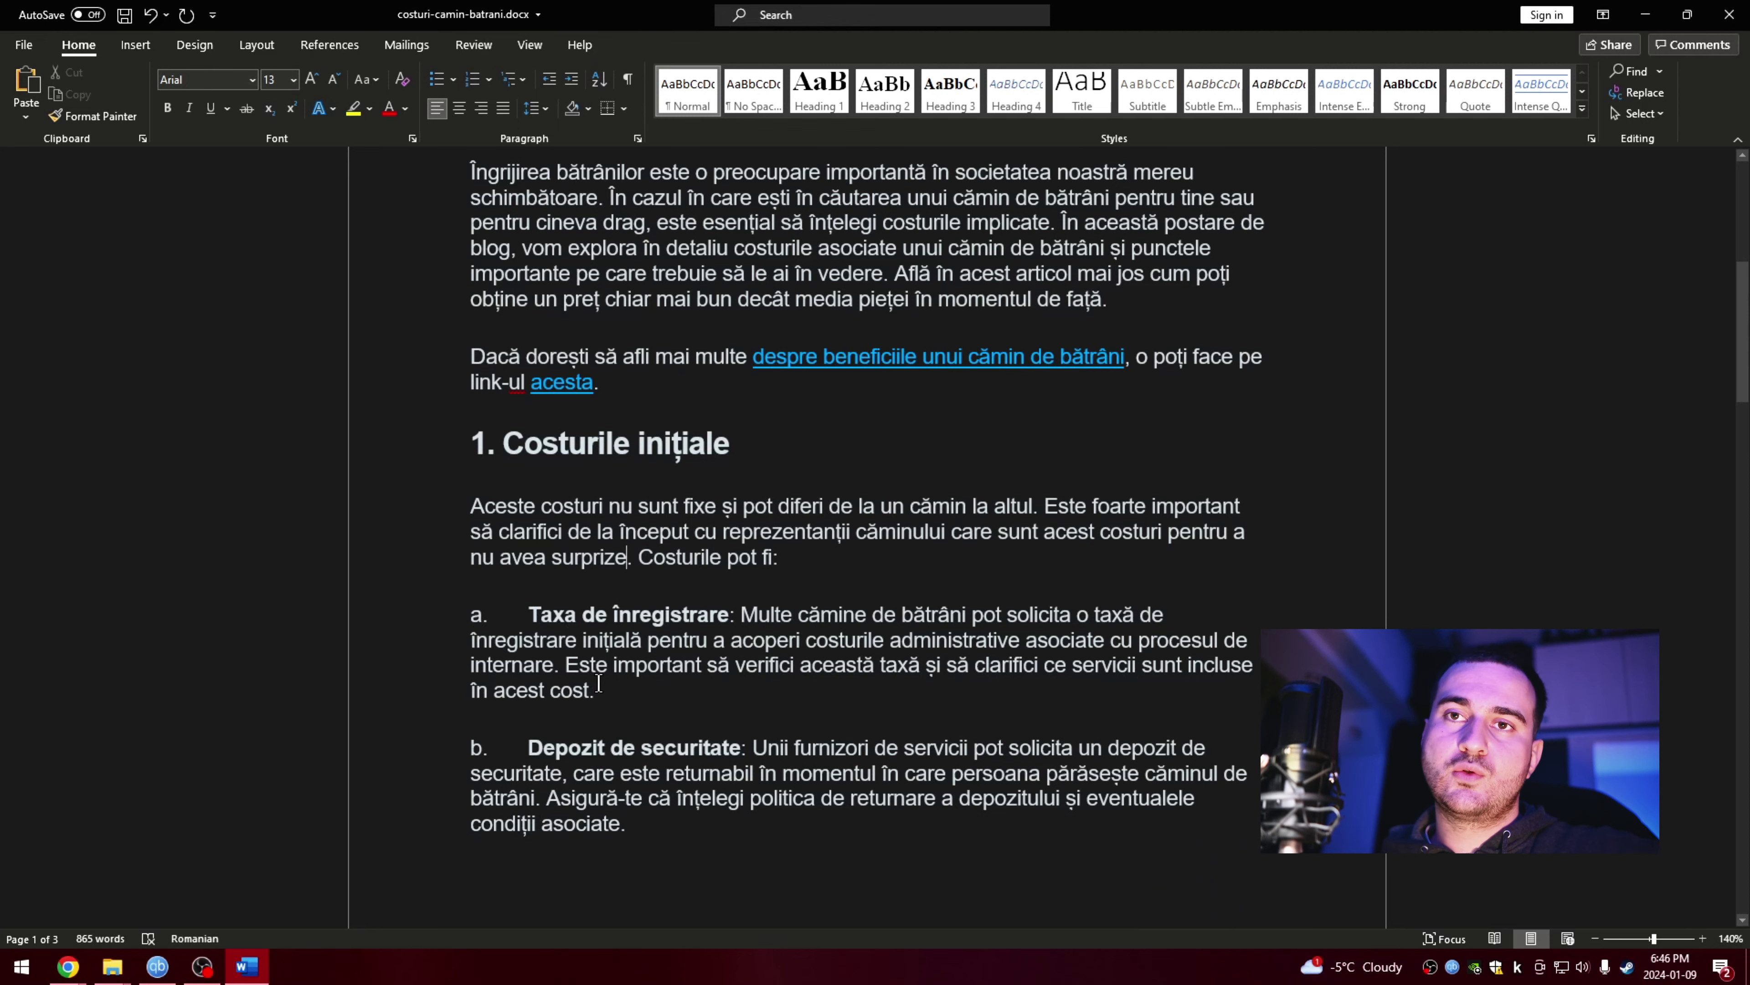
scroll(599, 684, "down", 2)
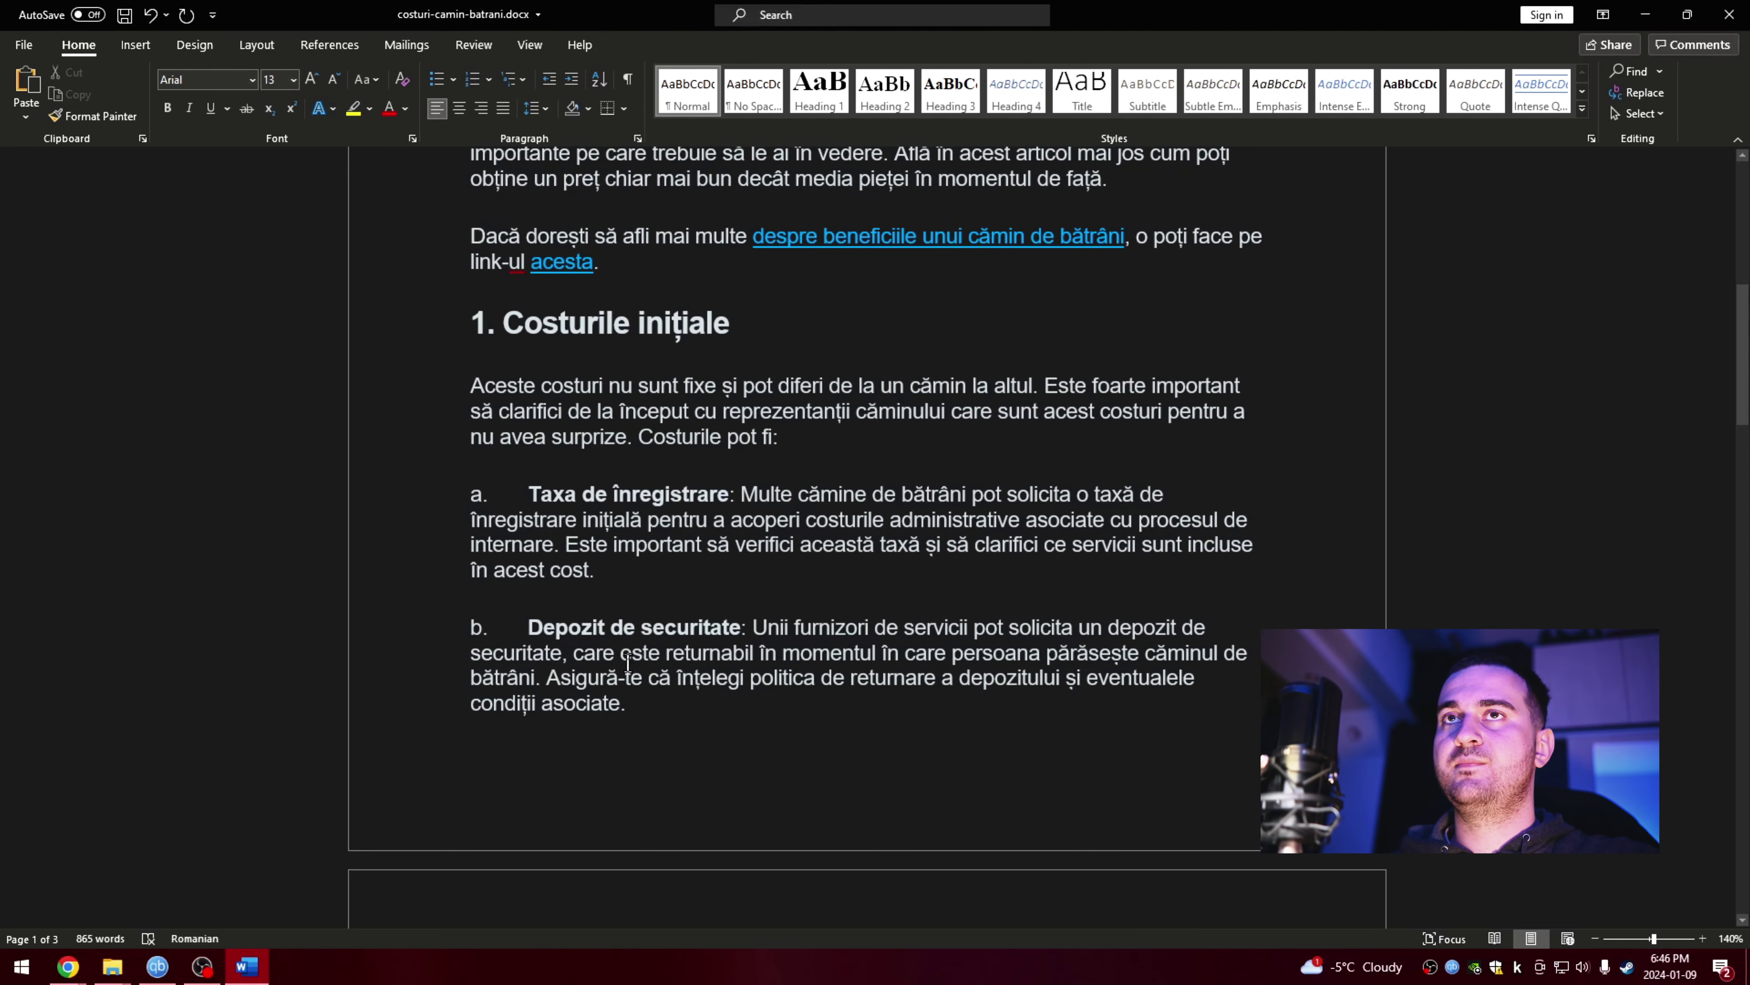
scroll(628, 662, "down", 1)
scroll(627, 662, "down", 3)
scroll(628, 662, "down", 2)
scroll(628, 663, "down", 5)
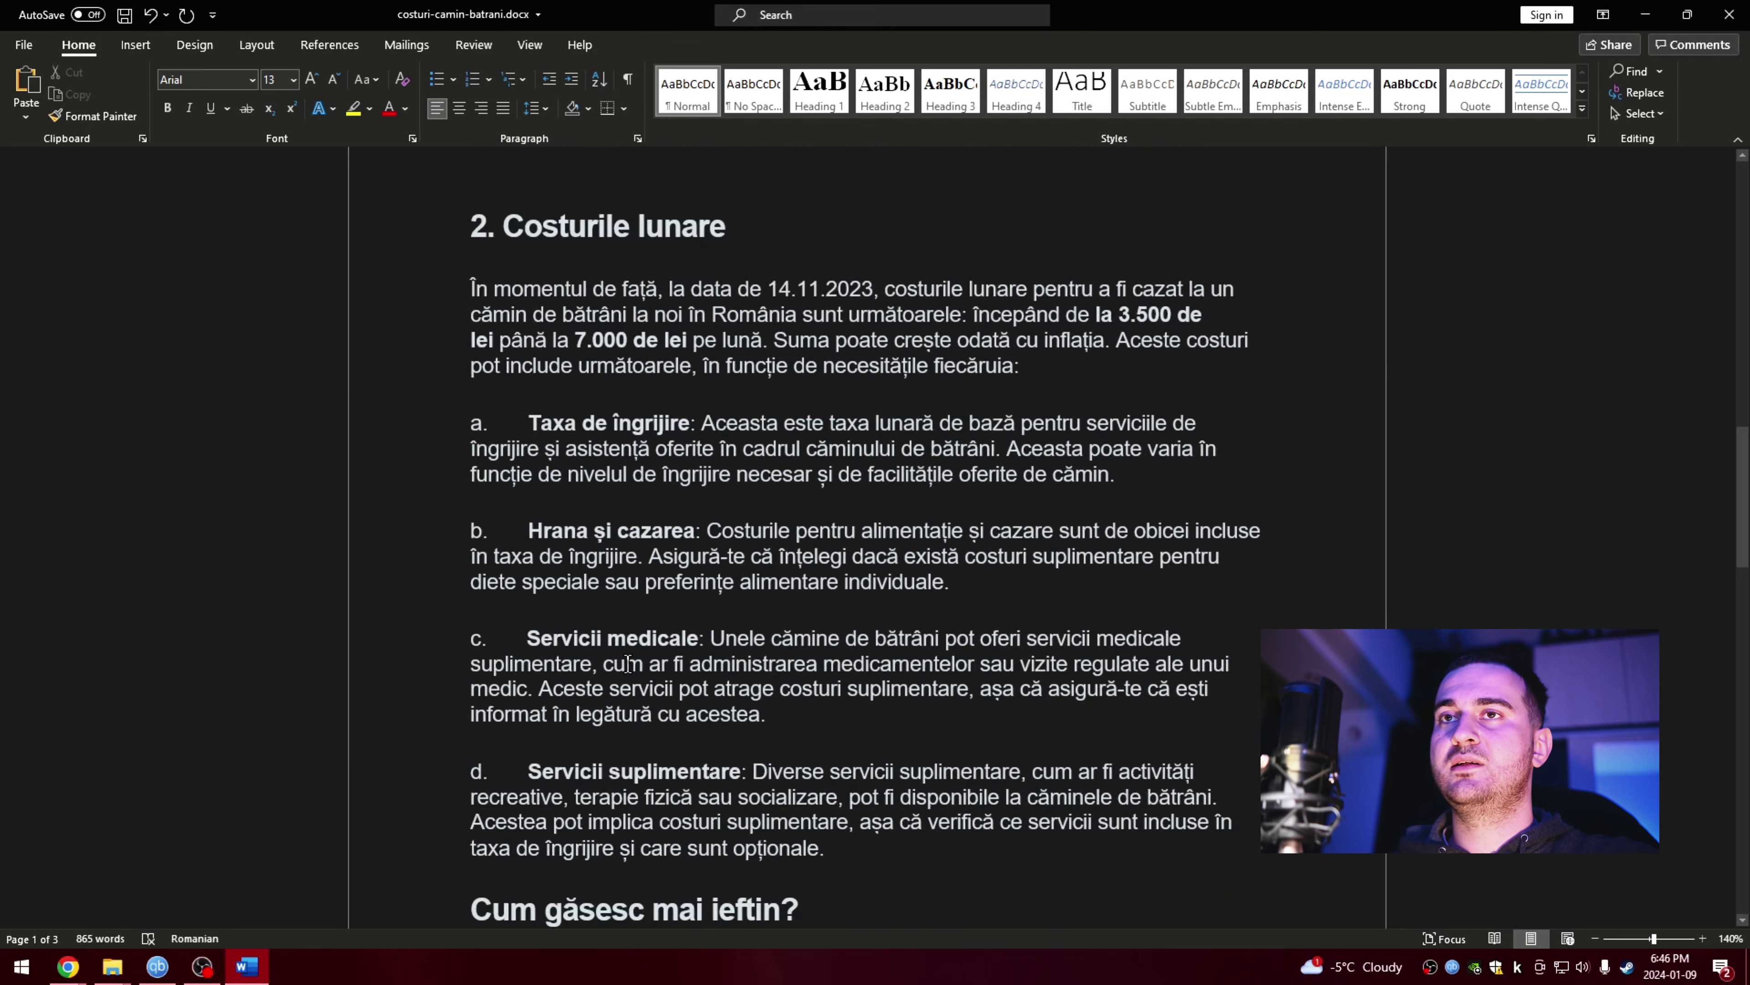
scroll(627, 664, "down", 5)
left_click(694, 632)
scroll(694, 632, "down", 3)
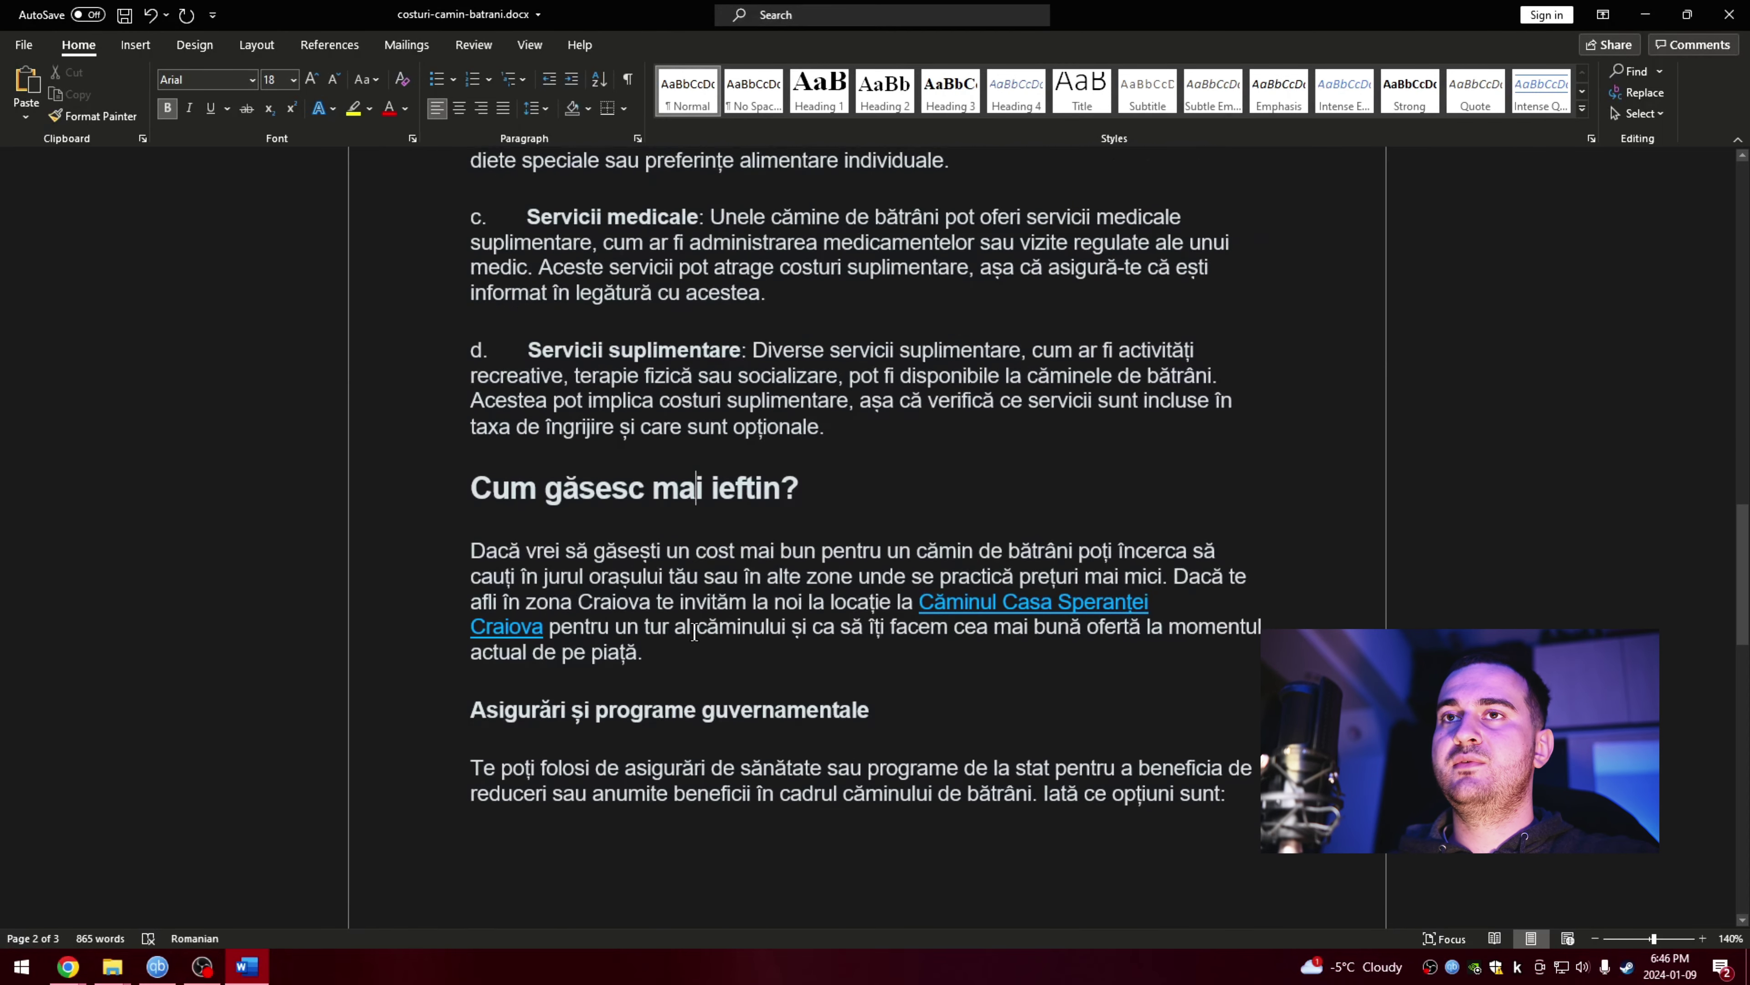
scroll(694, 632, "down", 1)
scroll(694, 631, "down", 4)
scroll(694, 632, "down", 4)
scroll(694, 632, "down", 3)
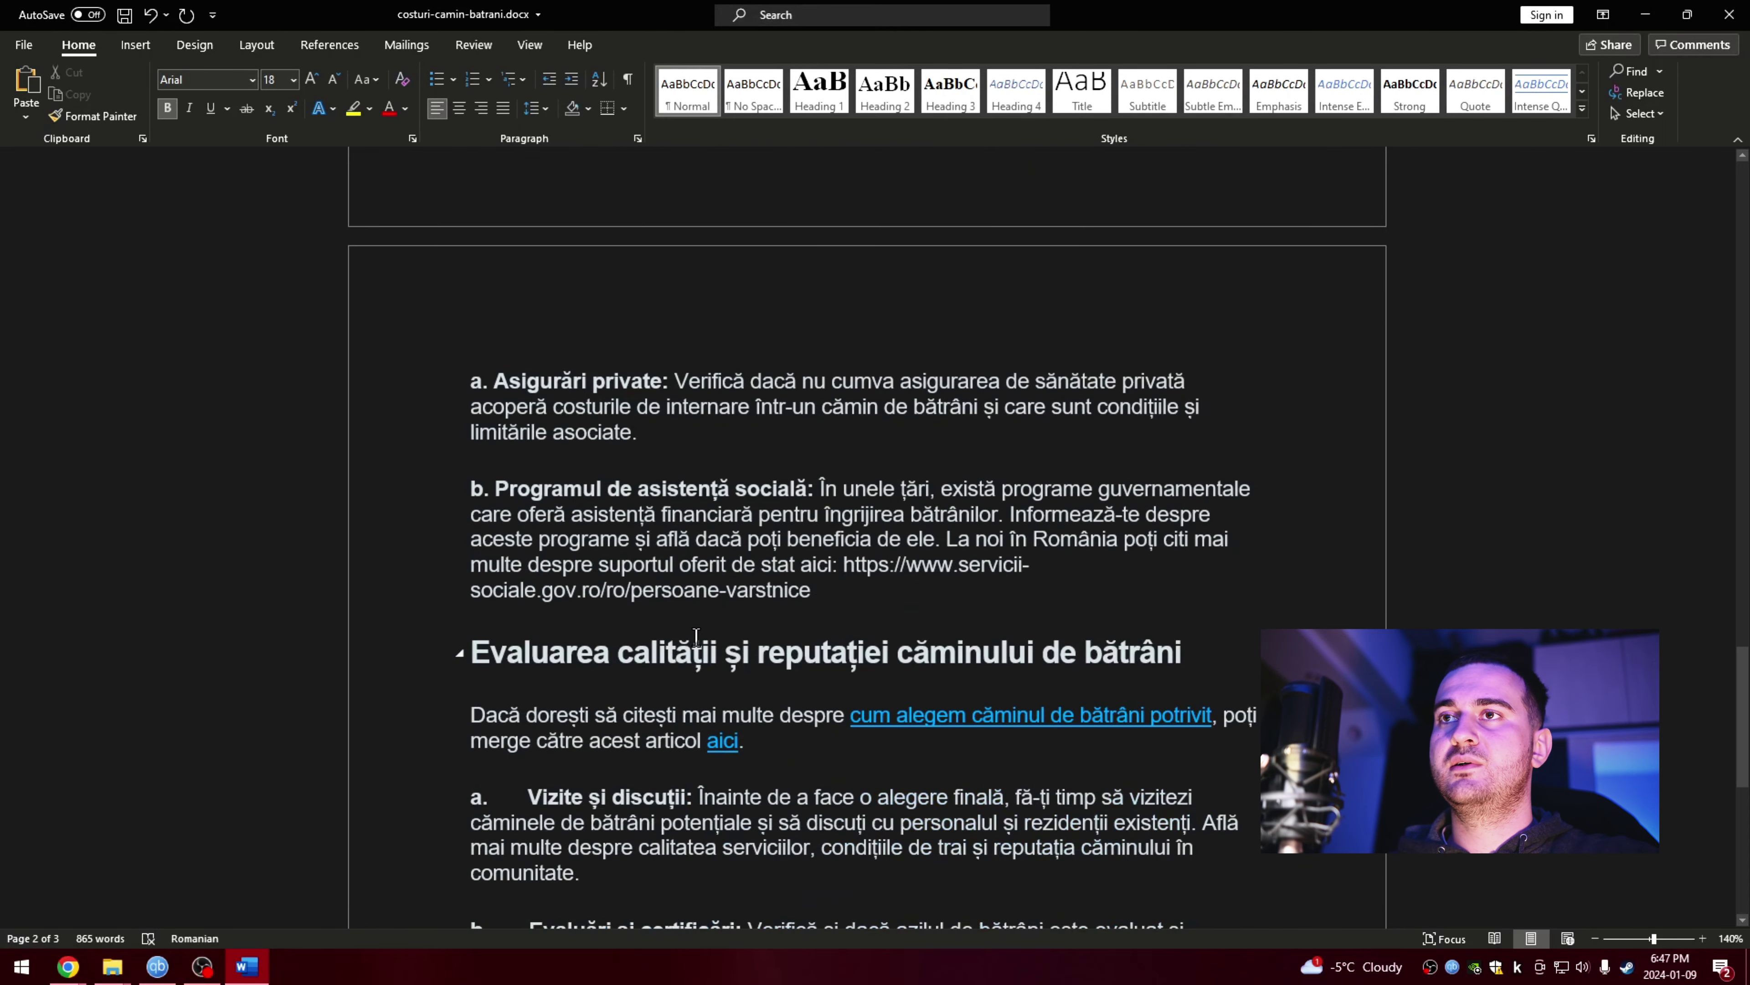
scroll(694, 632, "down", 6)
scroll(695, 634, "down", 2)
key("ctrl+Home")
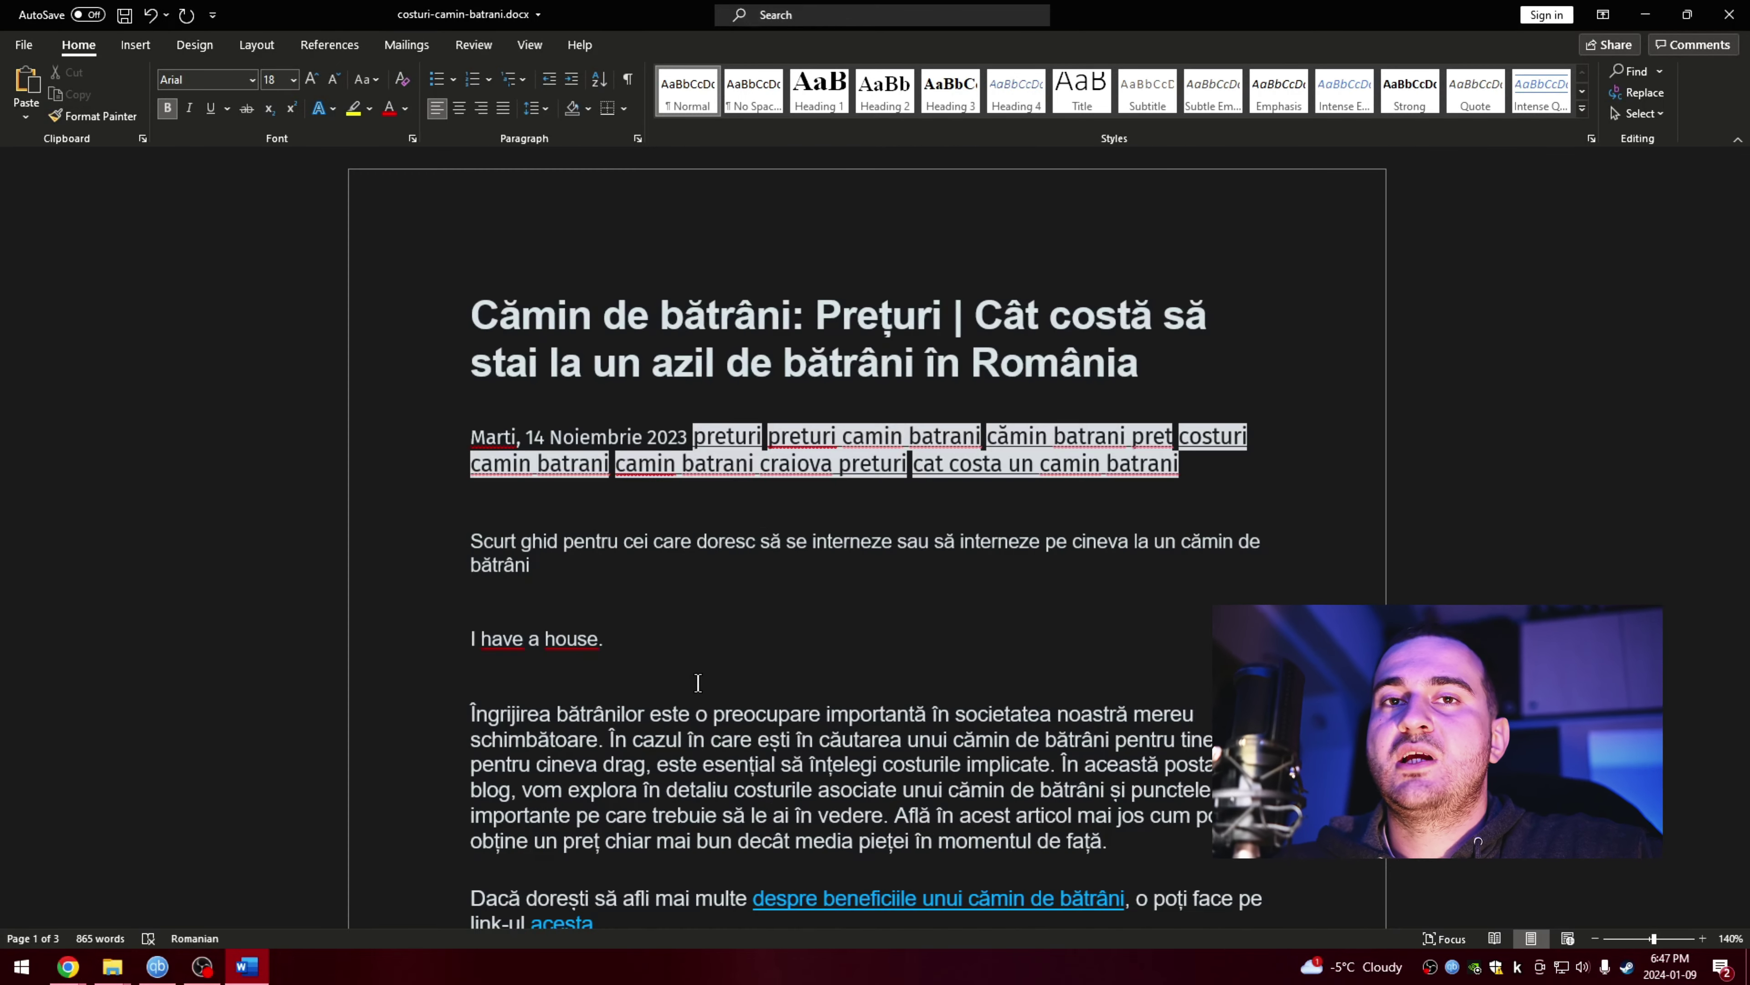